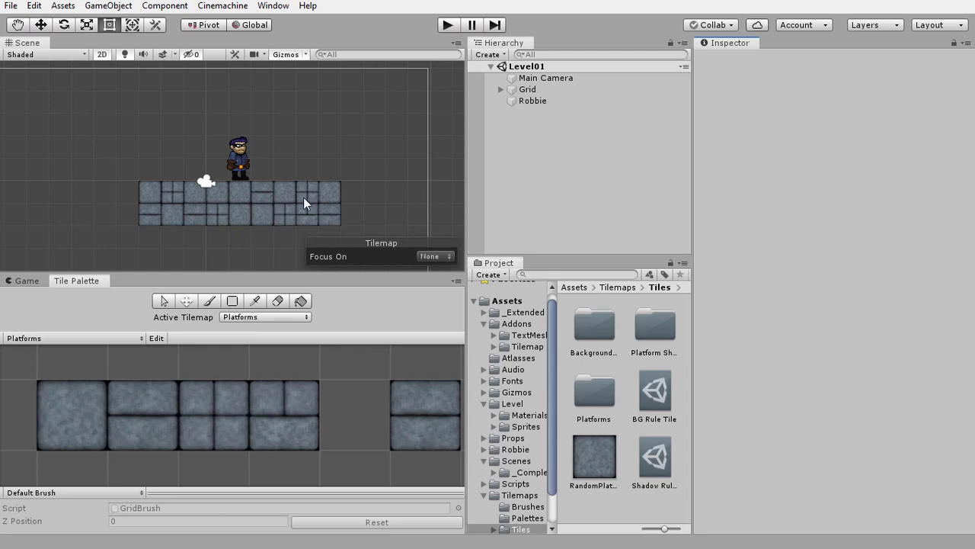
# Step: Expand Grid in the Hierarchy to show its child Platforms tilemap
pyautogui.click(500, 89)
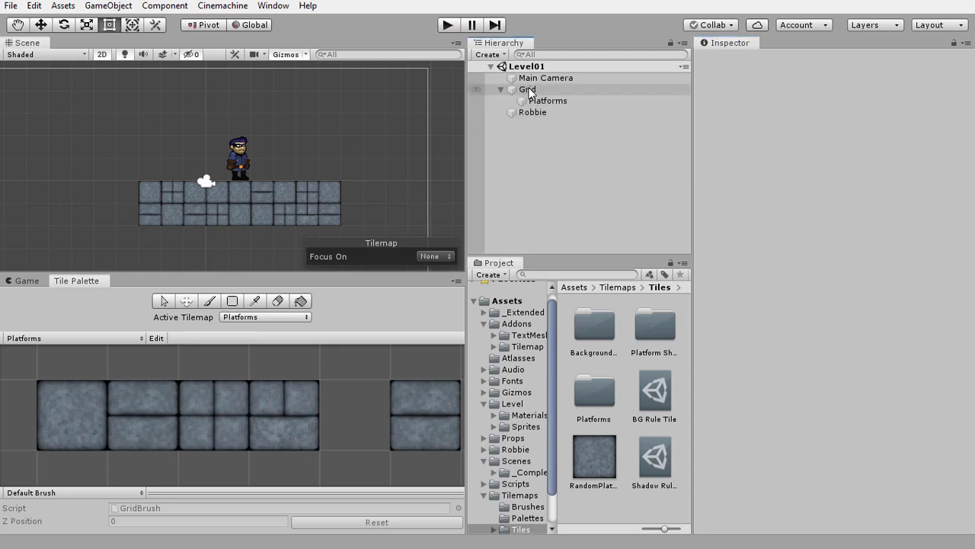
# Step: Add a Tilemap Collider 2D to the Platforms tilemap, found by searching 'tile'
pyautogui.click(543, 100)
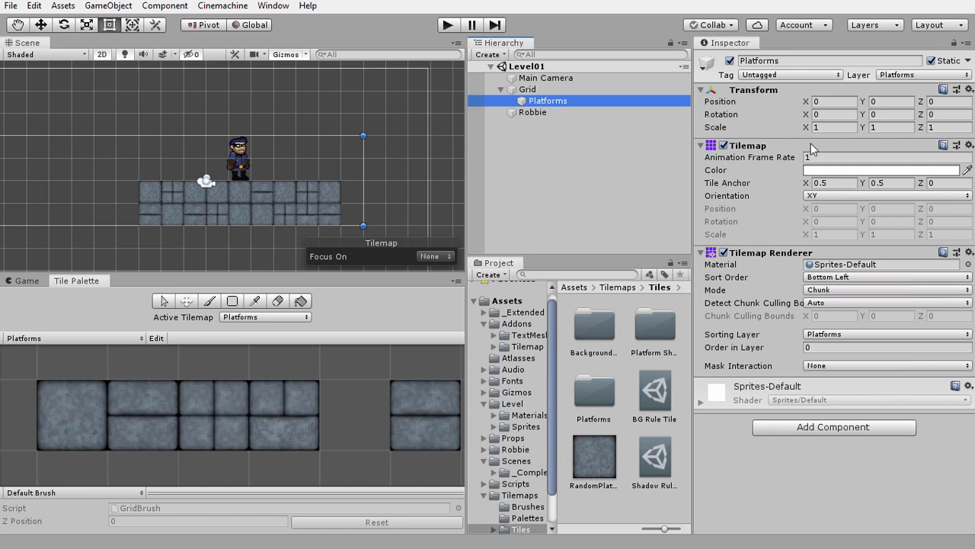
pyautogui.click(827, 428)
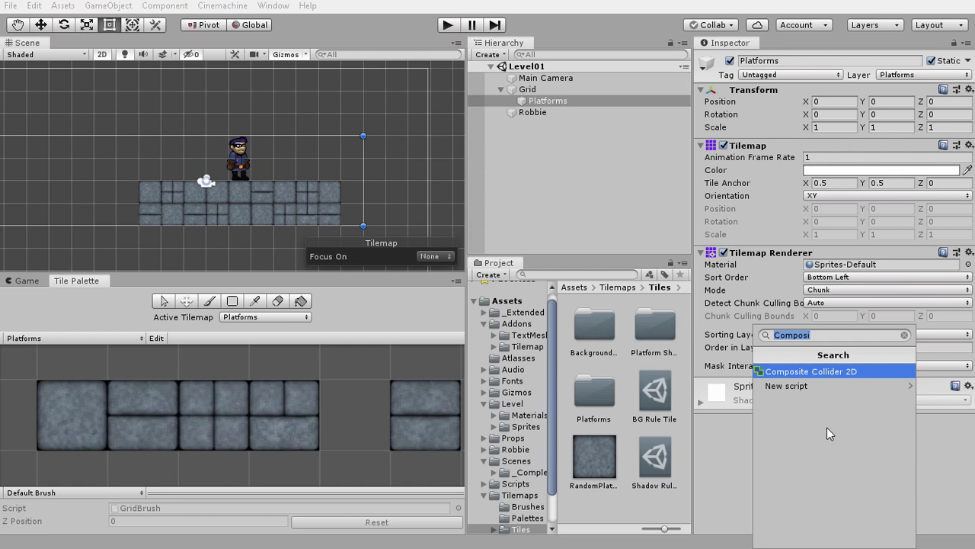
pyautogui.write('tile')
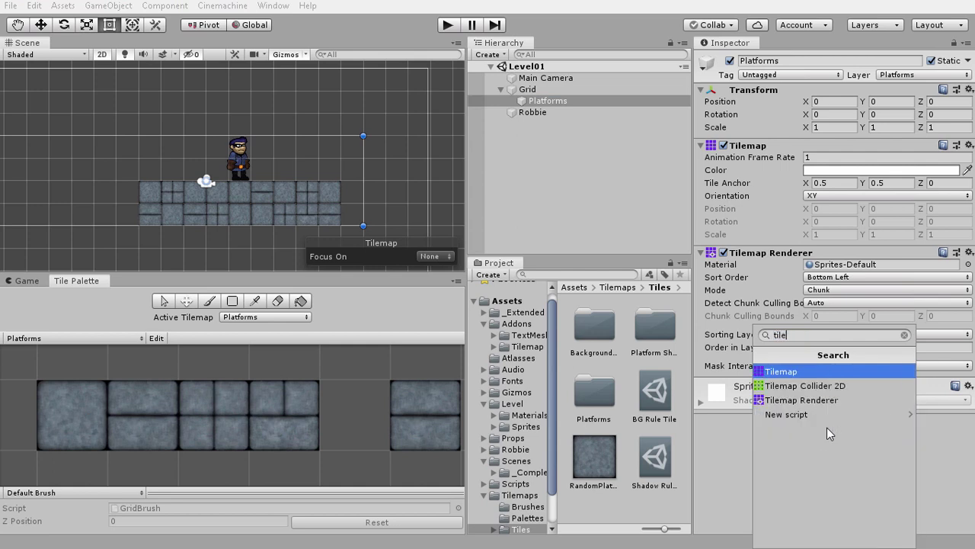
pyautogui.press('Down')
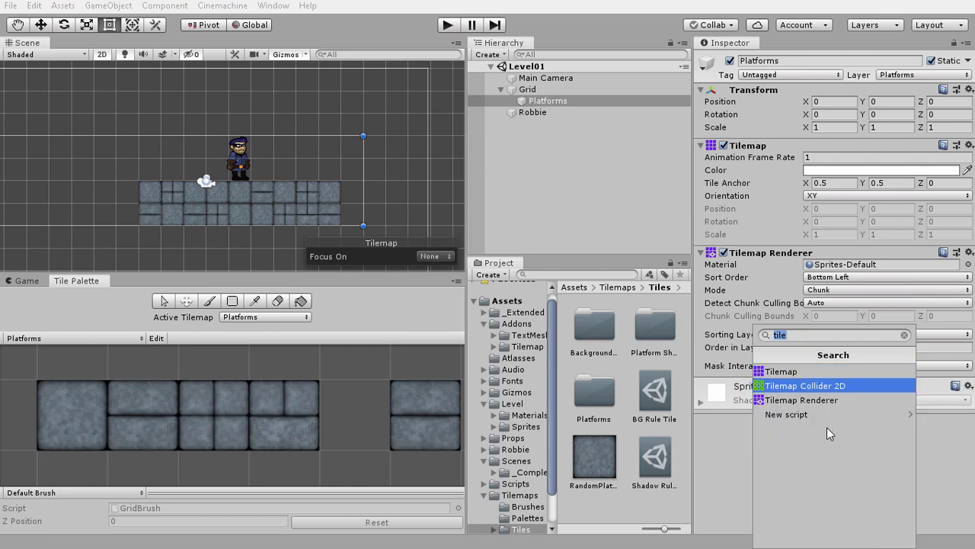
pyautogui.press('Return')
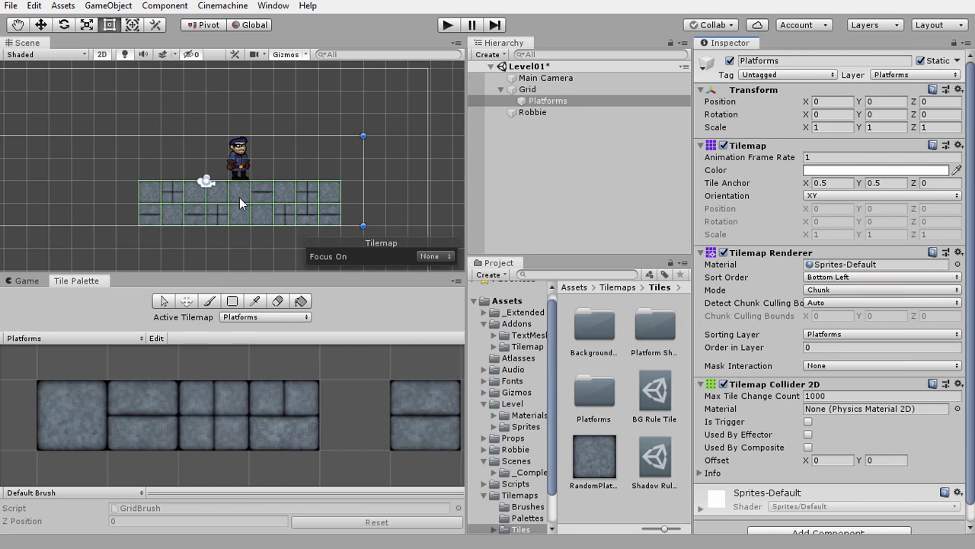
# Step: Review the new collider in the Inspector and recentre the Scene view on the platform
pyautogui.scroll(-5, 239, 197)
pyautogui.scroll(-3, 253, 163)
pyautogui.scroll(-2, 252, 163)
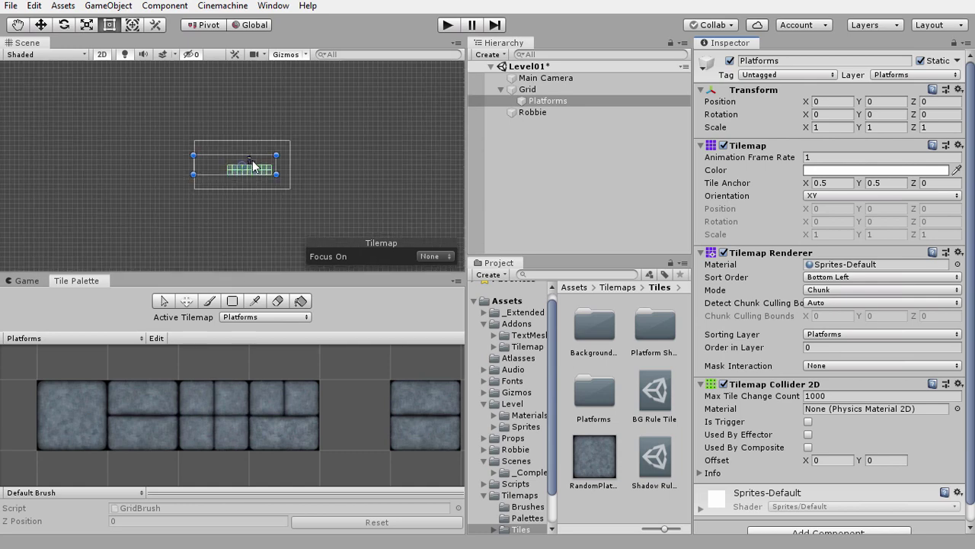
pyautogui.scroll(-2, 252, 163)
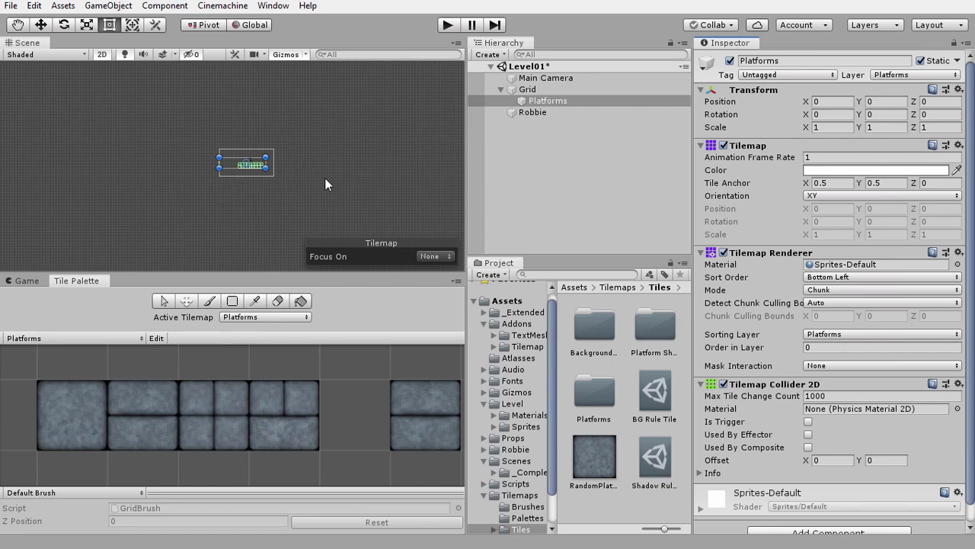
pyautogui.scroll(1, 274, 168)
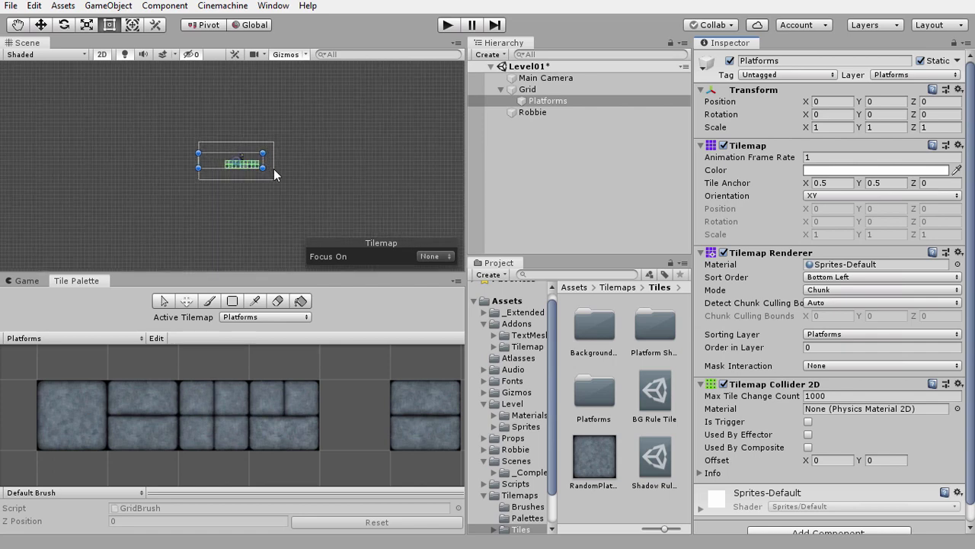
pyautogui.scroll(2, 228, 167)
pyautogui.scroll(2, 192, 170)
pyautogui.scroll(2, 192, 169)
pyautogui.scroll(2, 242, 153)
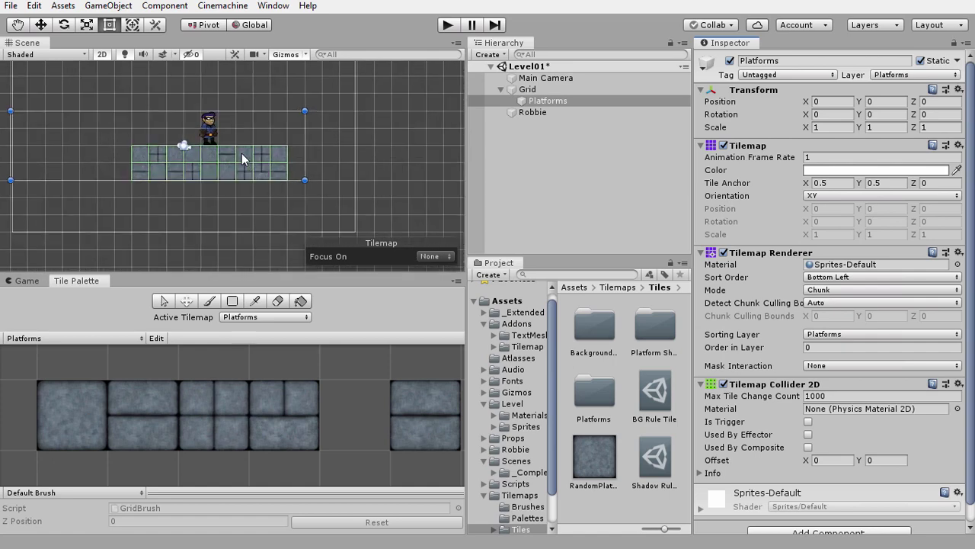
pyautogui.scroll(2, 241, 154)
pyautogui.scroll(2, 230, 154)
pyautogui.moveTo(230, 154); pyautogui.dragTo(276, 187, button='middle')
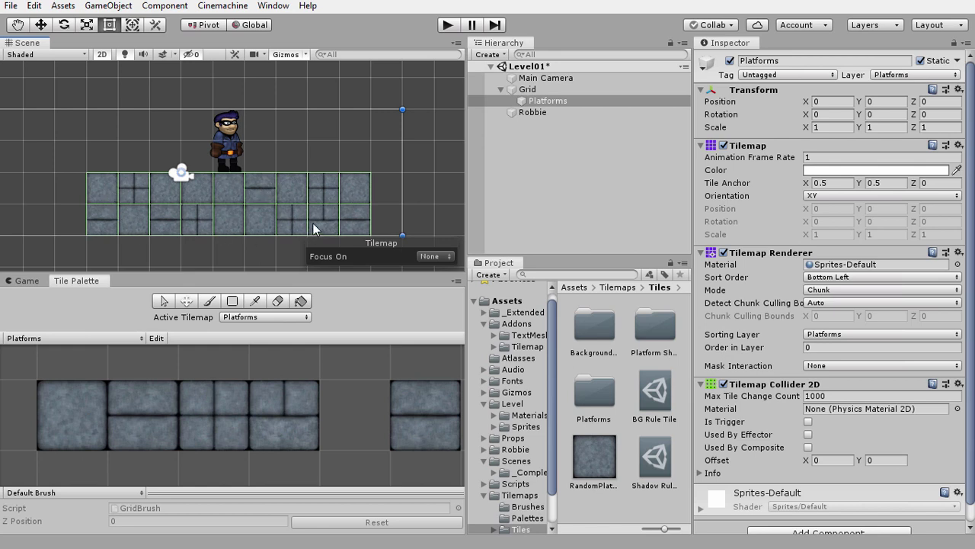
# Step: Enable Used By Composite on the Platforms Tilemap Collider 2D
pyautogui.click(545, 102)
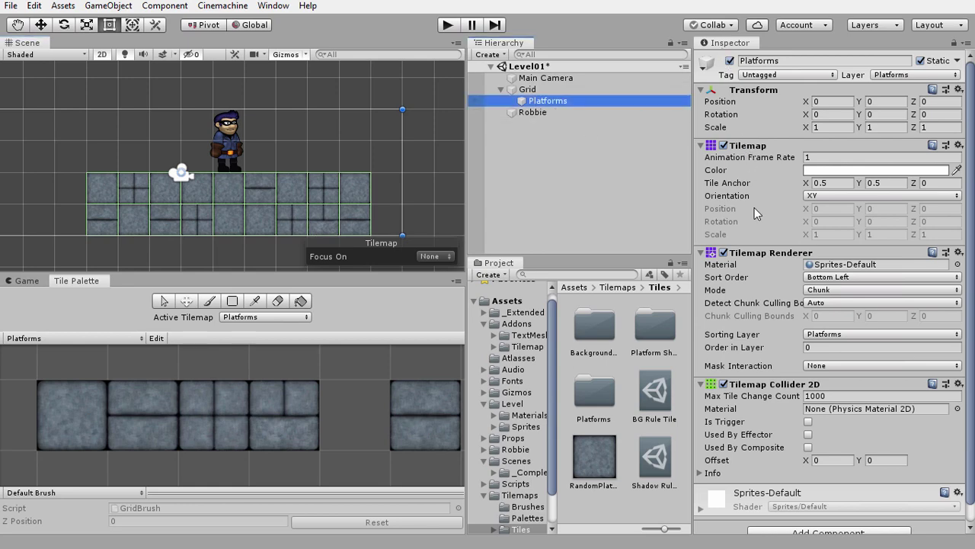
pyautogui.scroll(-1, 747, 284)
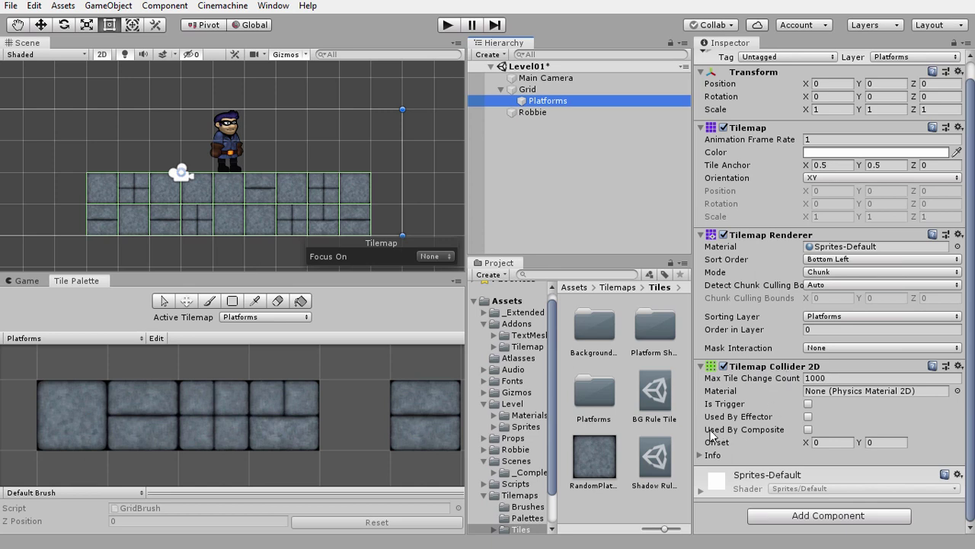
pyautogui.moveTo(720, 436)
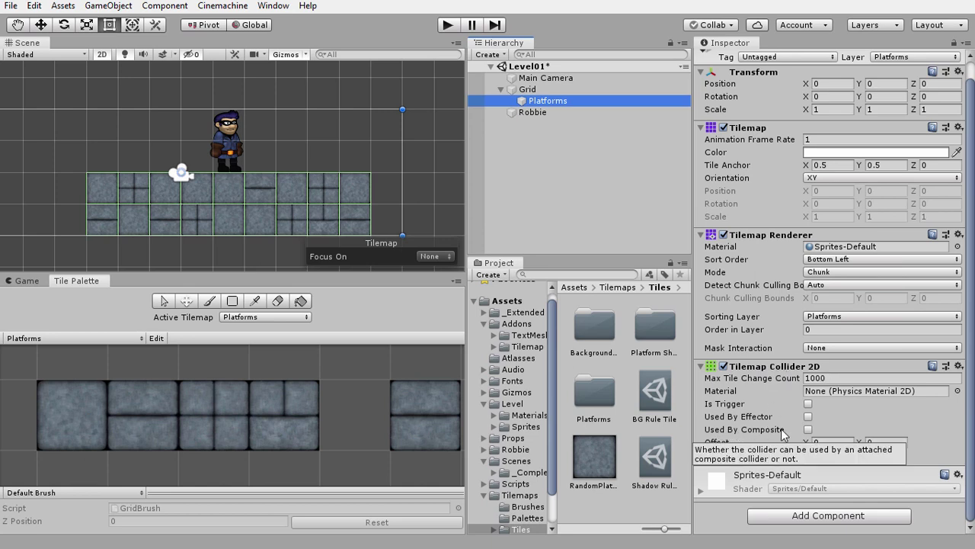
pyautogui.click(808, 430)
pyautogui.click(808, 430)
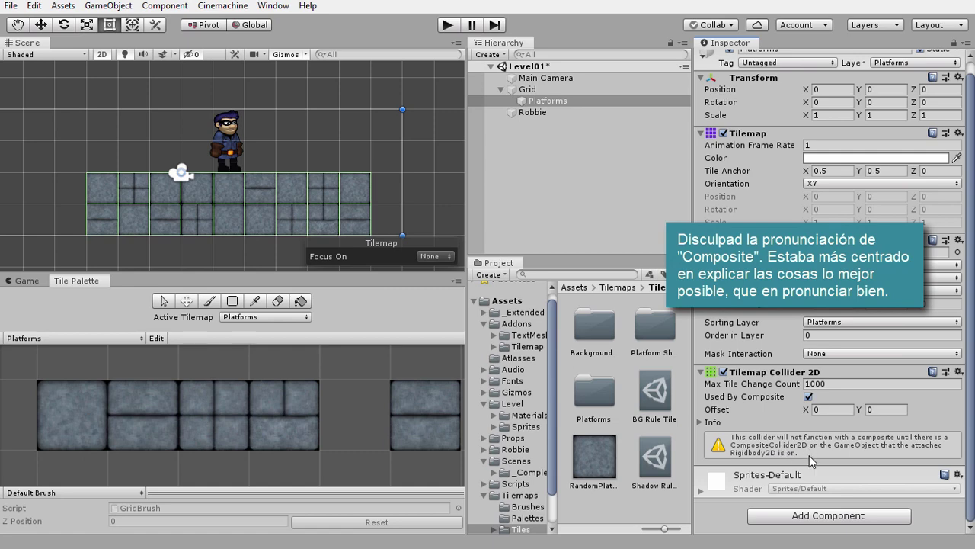
# Step: Add a Composite Collider 2D to Platforms, found by searching 'composi'
pyautogui.click(829, 517)
pyautogui.write('comp')
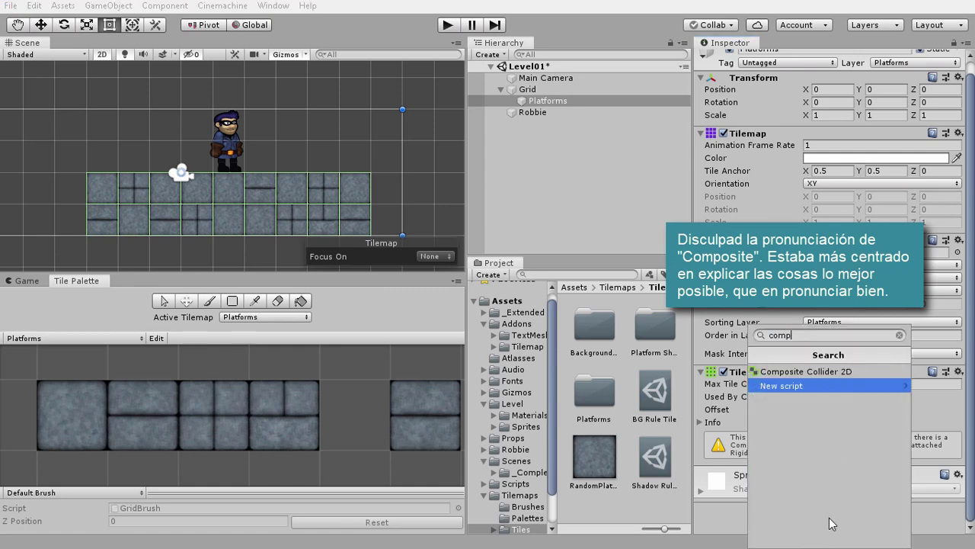
pyautogui.write('osi')
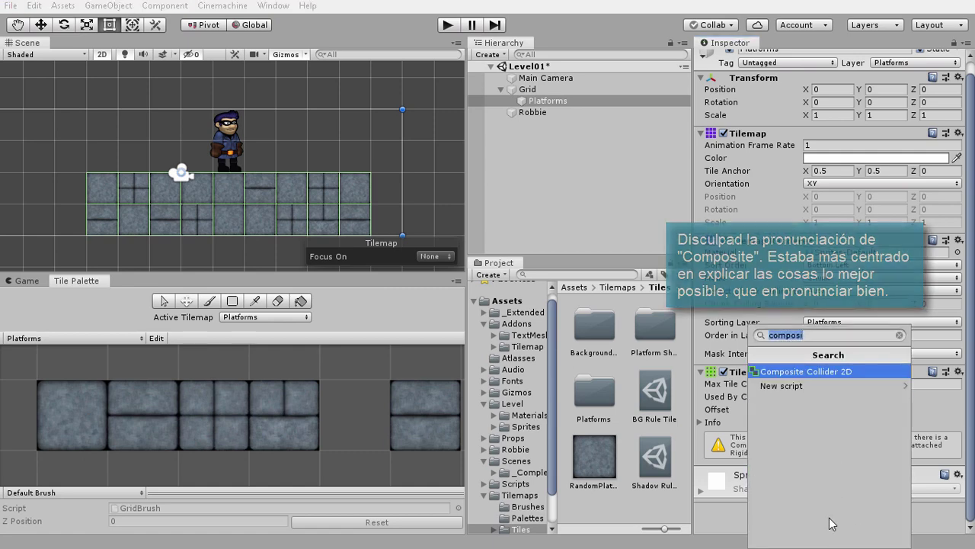
pyautogui.press('Return')
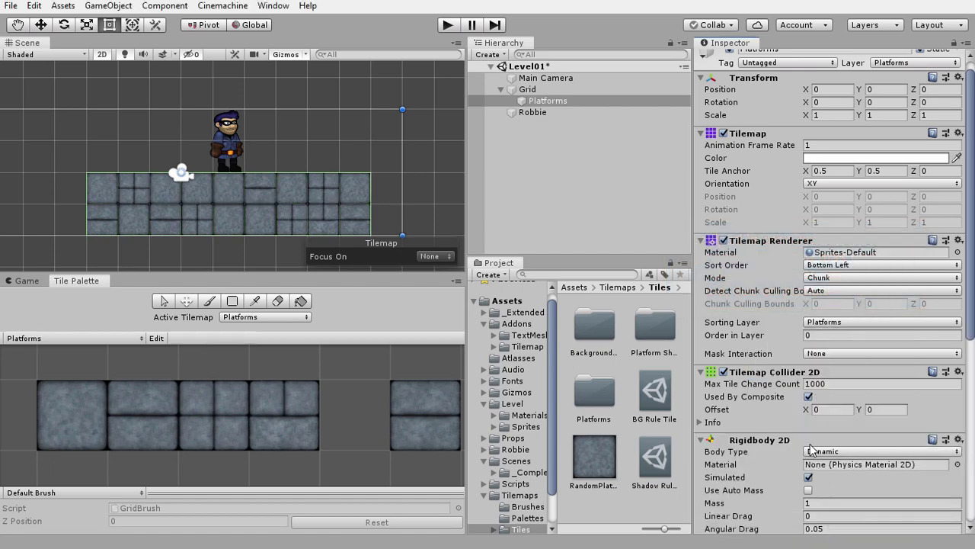
pyautogui.scroll(-5, 814, 449)
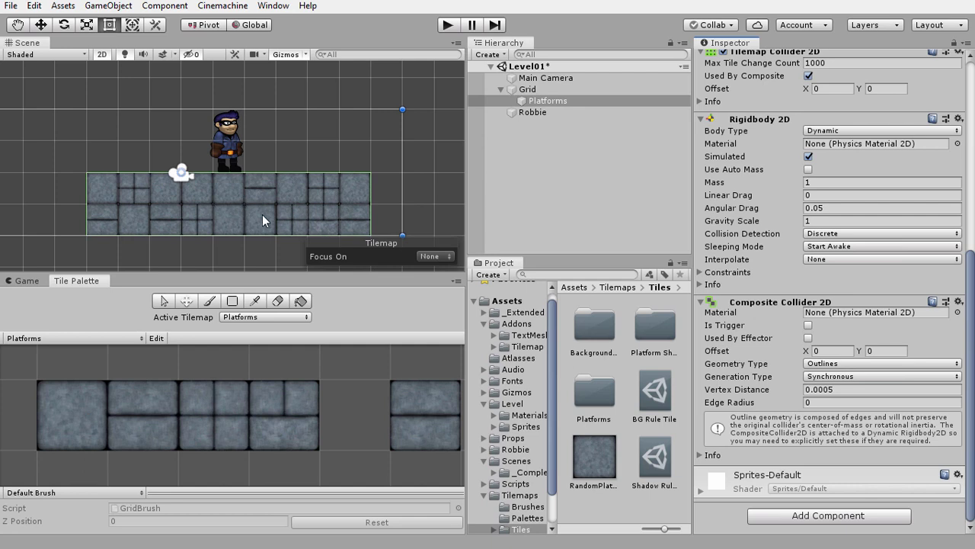
# Step: Paint a stone wall and extra platform tiles on the right, toggling tile graphics to compare outlines
pyautogui.click(208, 301)
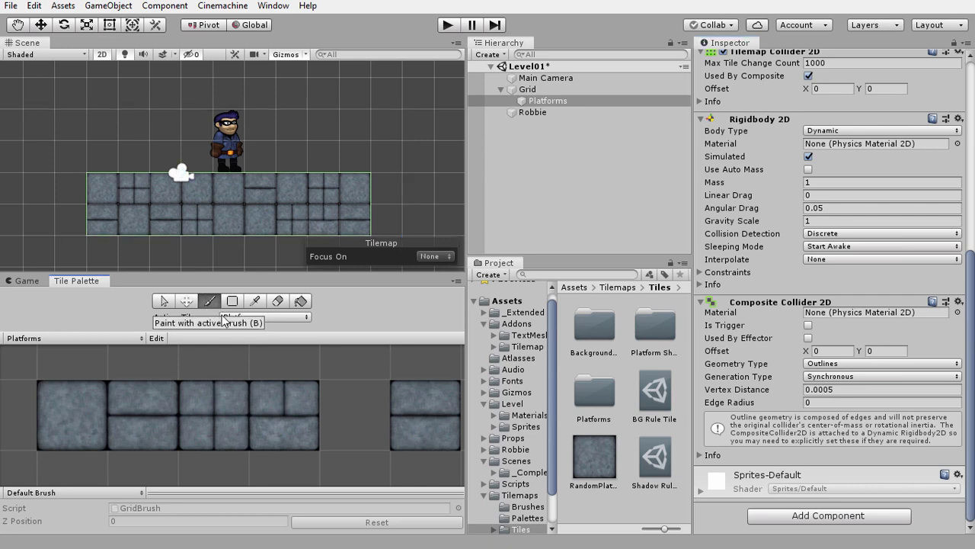
pyautogui.click(419, 402)
pyautogui.moveTo(353, 154); pyautogui.dragTo(412, 150)
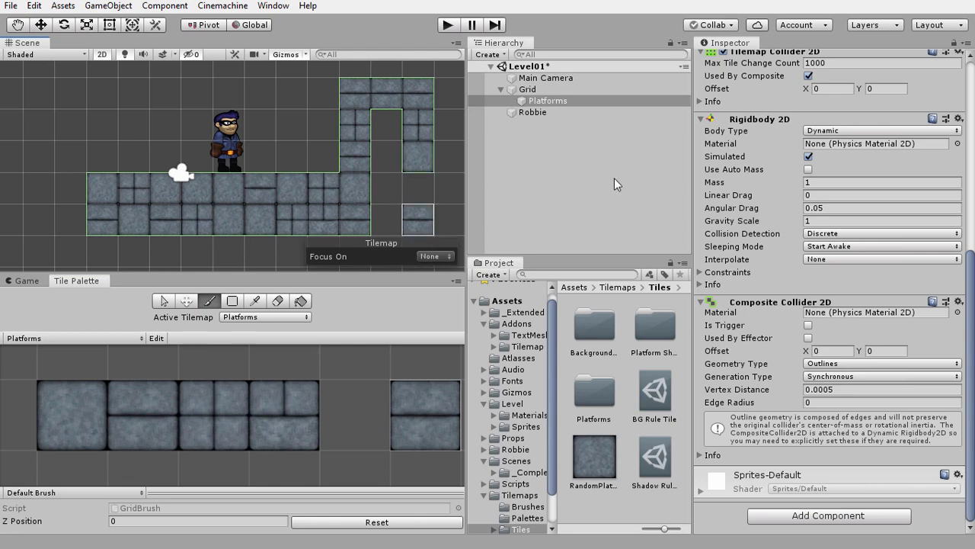
pyautogui.scroll(10, 726, 180)
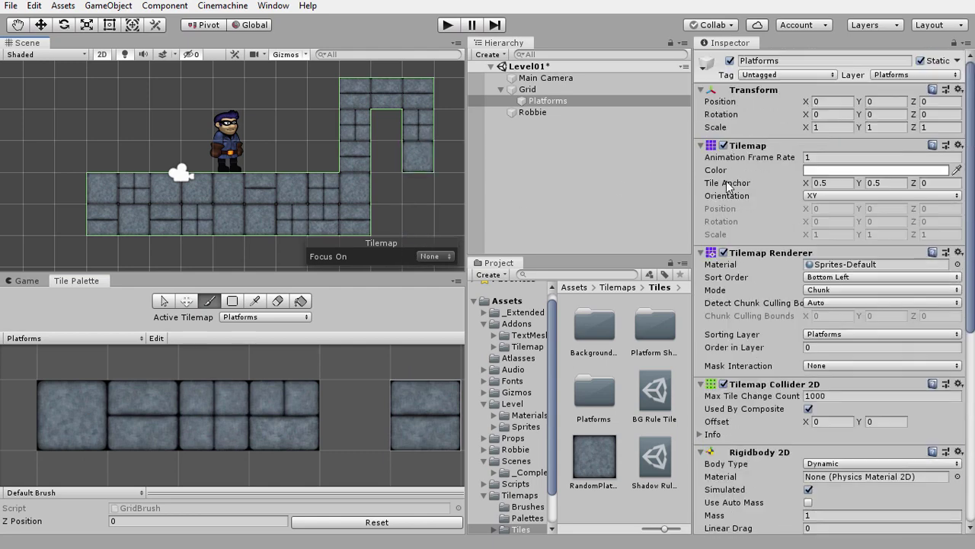
pyautogui.click(723, 252)
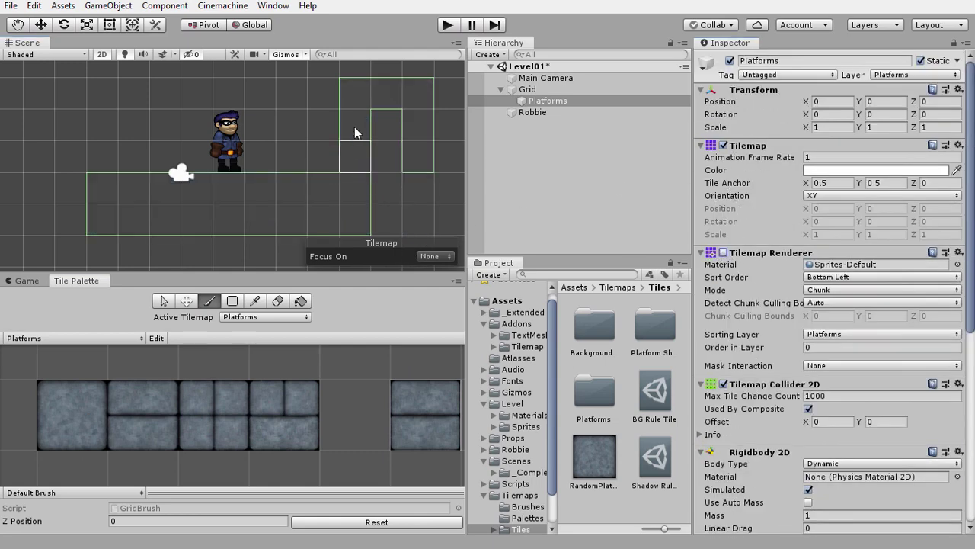
pyautogui.scroll(-5, 232, 175)
pyautogui.moveTo(307, 182); pyautogui.dragTo(368, 163)
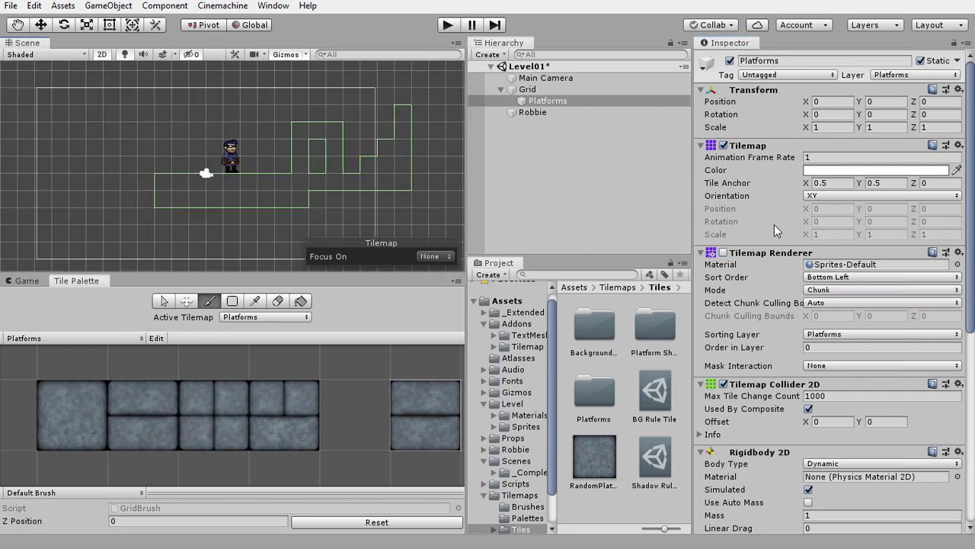
pyautogui.click(722, 253)
pyautogui.click(723, 252)
# Step: Erase one platform tile for a gap, then paint a 3x3 stone block on the right
pyautogui.click(278, 300)
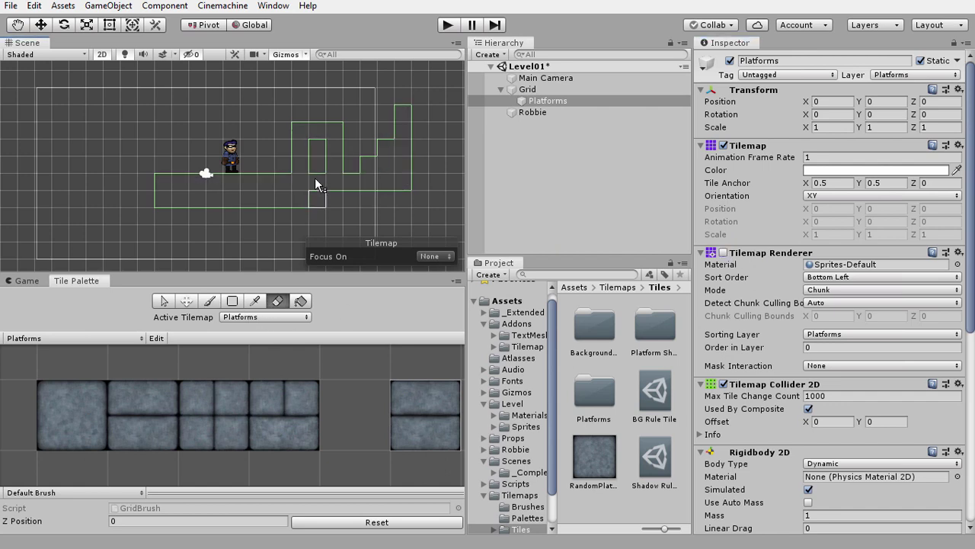
pyautogui.click(316, 182)
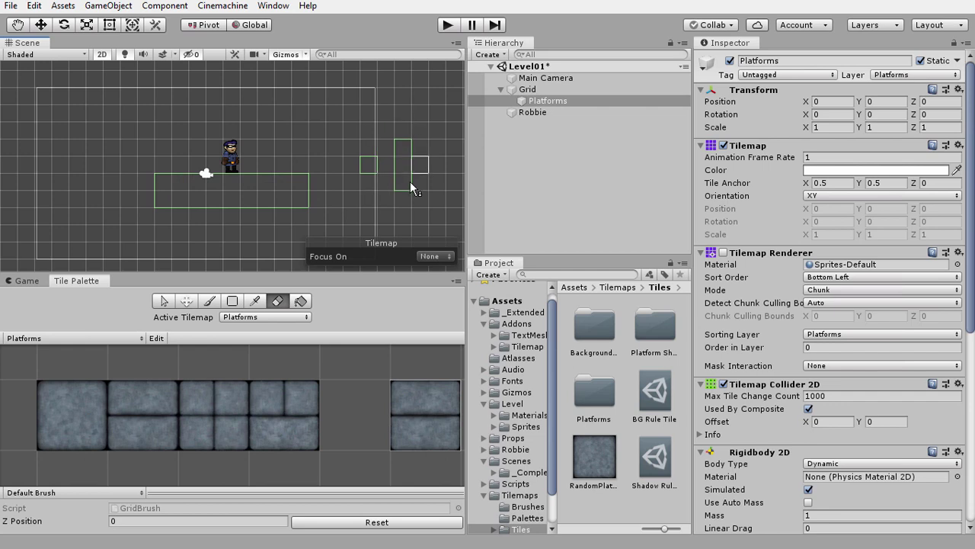
pyautogui.click(209, 301)
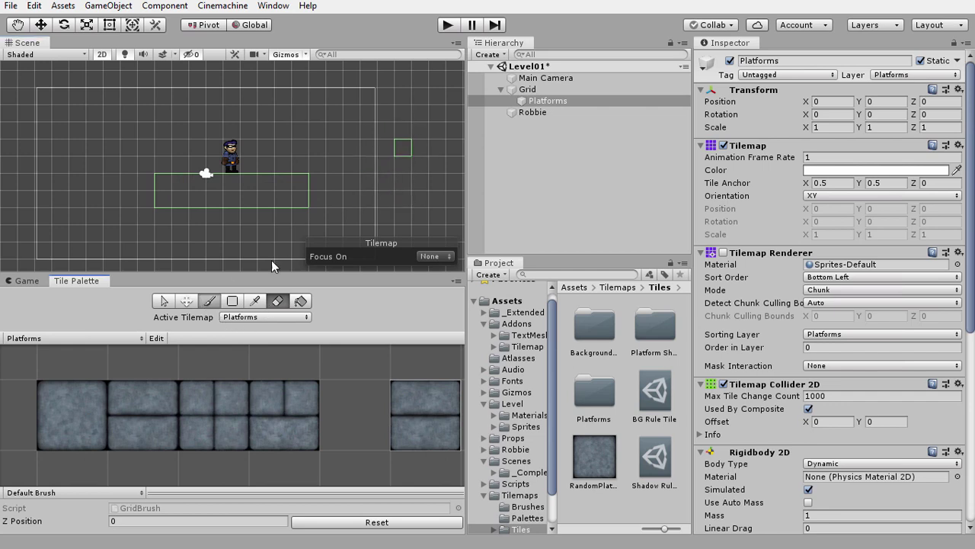
pyautogui.click(388, 165)
pyautogui.moveTo(389, 132)
pyautogui.mouseDown()
pyautogui.moveTo(425, 164)
pyautogui.moveTo(371, 141)
pyautogui.mouseUp()
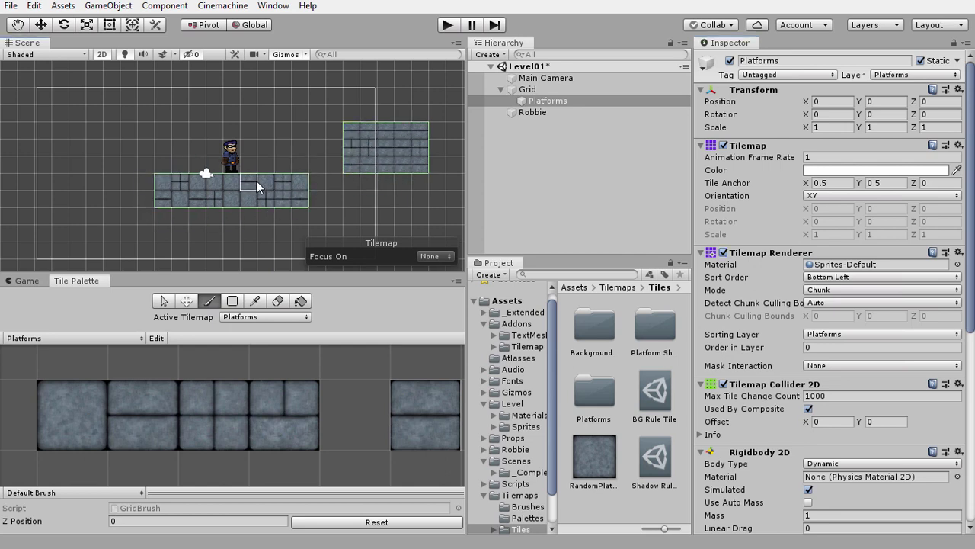
pyautogui.click(346, 187)
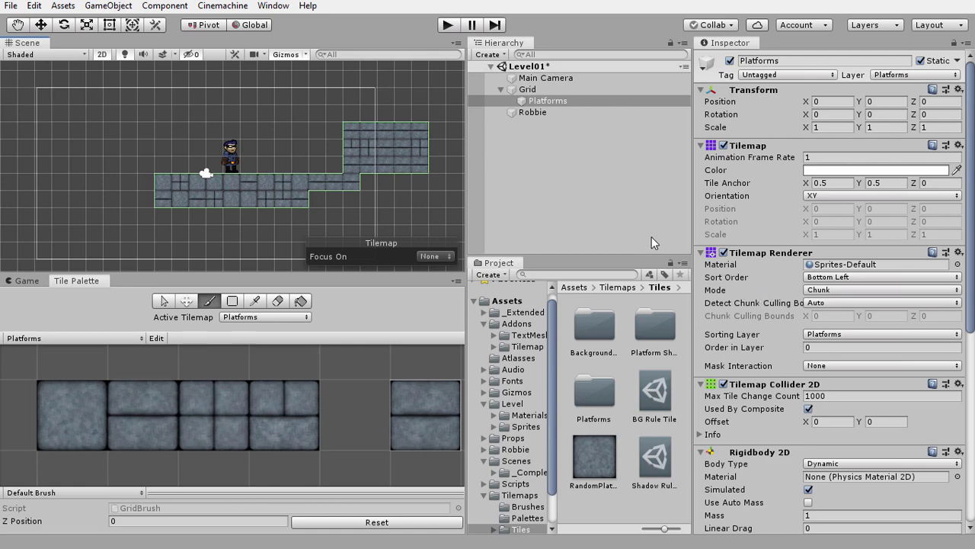
# Step: Erase the connecting strip and the small right platform, leaving only the left platform
pyautogui.click(277, 300)
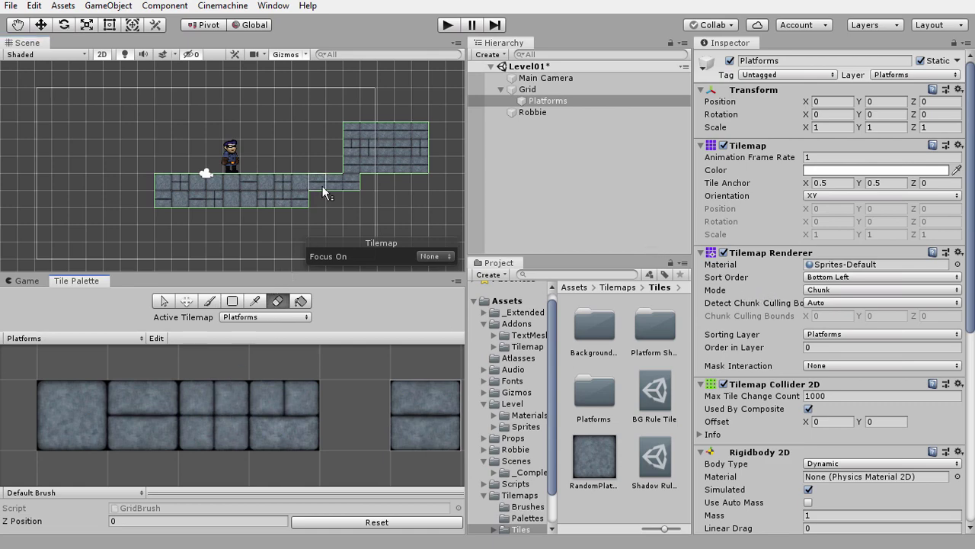
pyautogui.moveTo(323, 192); pyautogui.dragTo(397, 130)
pyautogui.moveTo(391, 163); pyautogui.dragTo(407, 143)
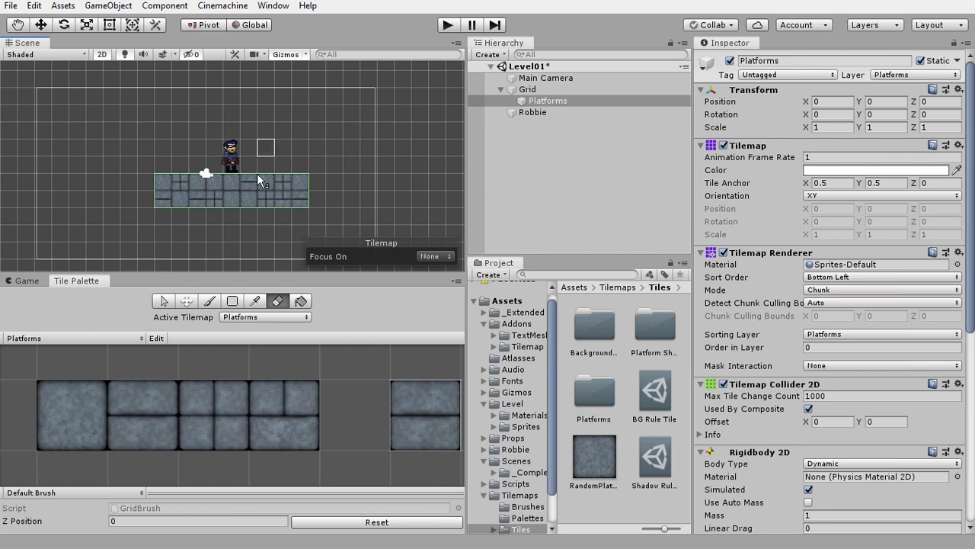
# Step: Play-test in the Game view, watch the platform fall, then scroll to its Rigidbody 2D
pyautogui.click(23, 280)
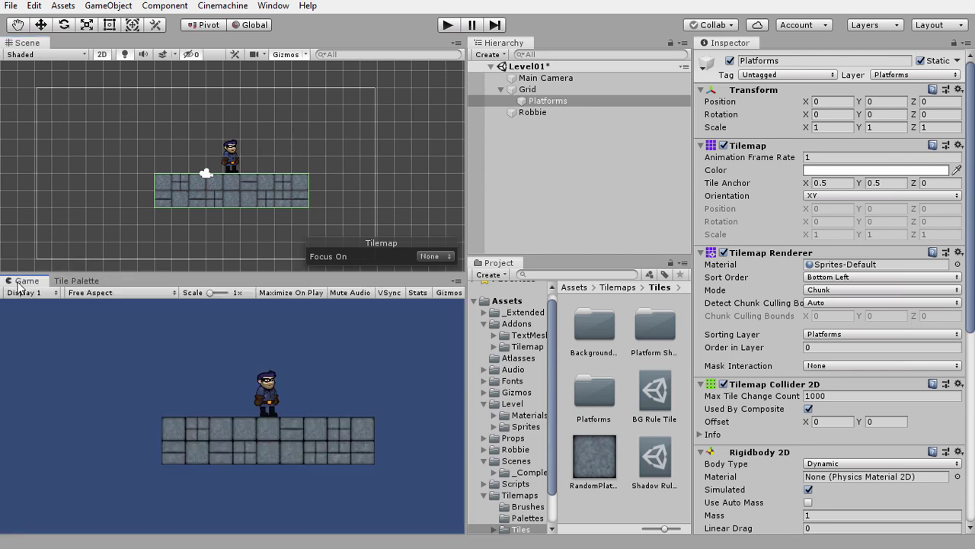
pyautogui.click(448, 26)
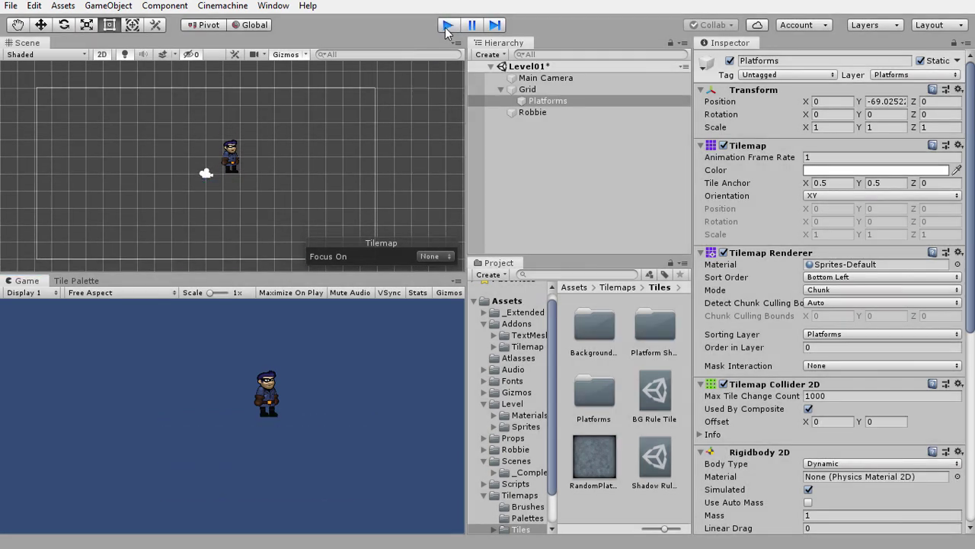
pyautogui.click(447, 27)
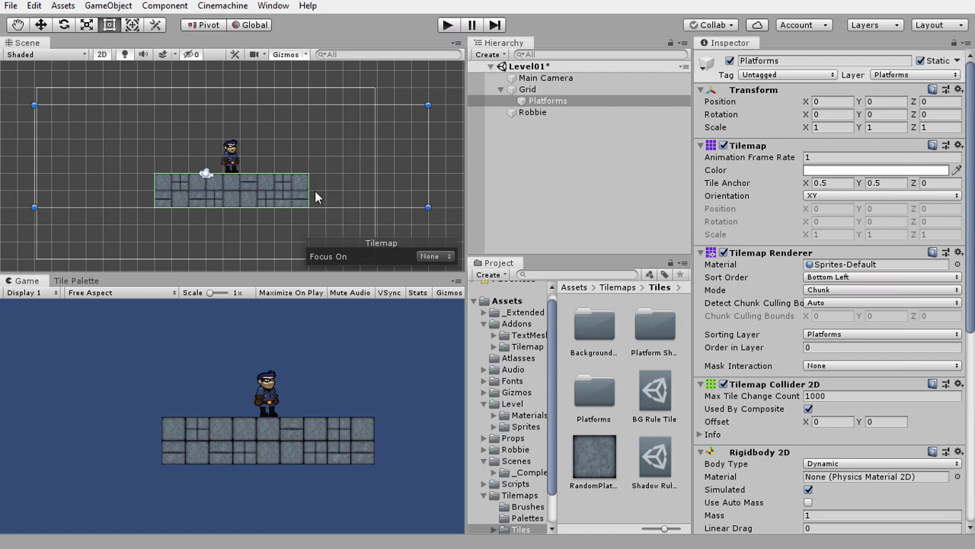
pyautogui.scroll(-3, 832, 283)
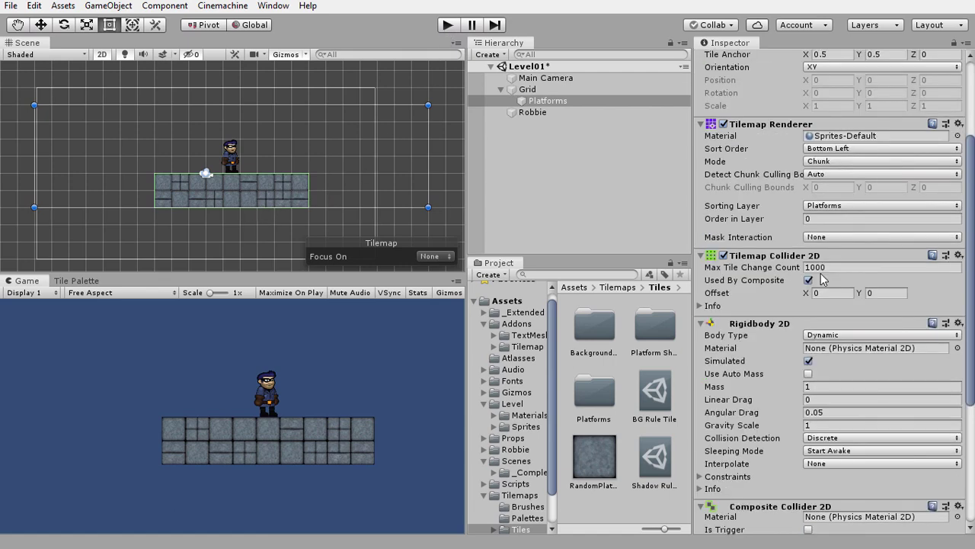
pyautogui.scroll(-5, 823, 305)
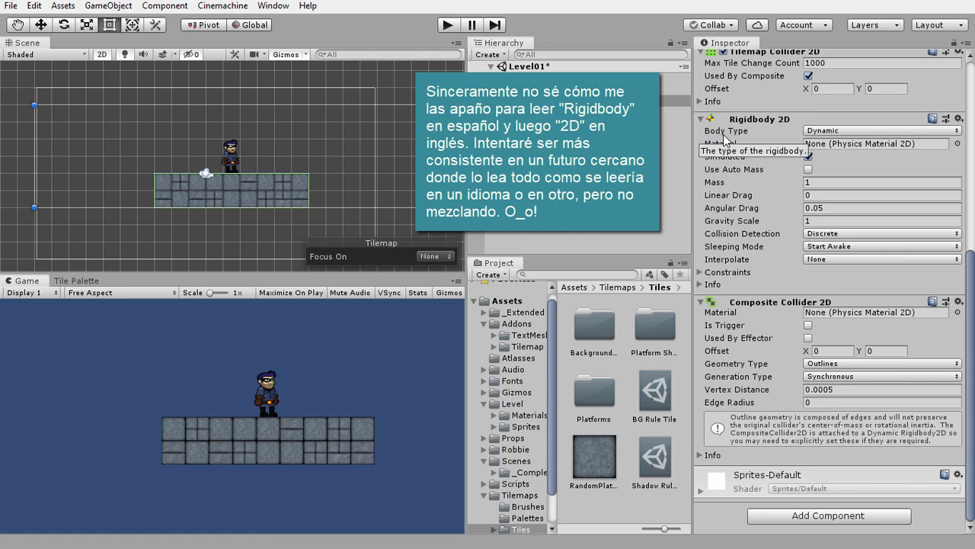
# Step: Set the Platforms Rigidbody 2D Body Type to Static and play-test to confirm the platform holds
pyautogui.click(821, 134)
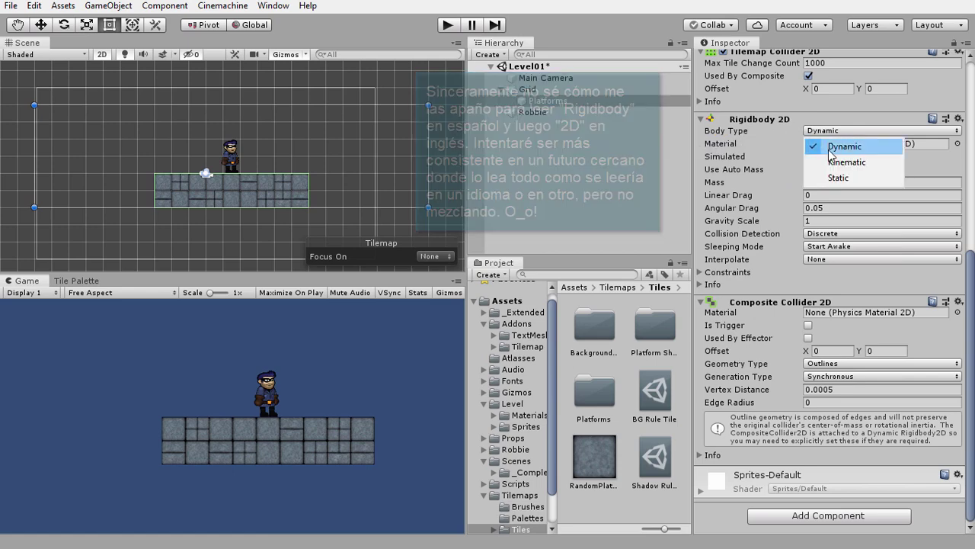
pyautogui.click(831, 176)
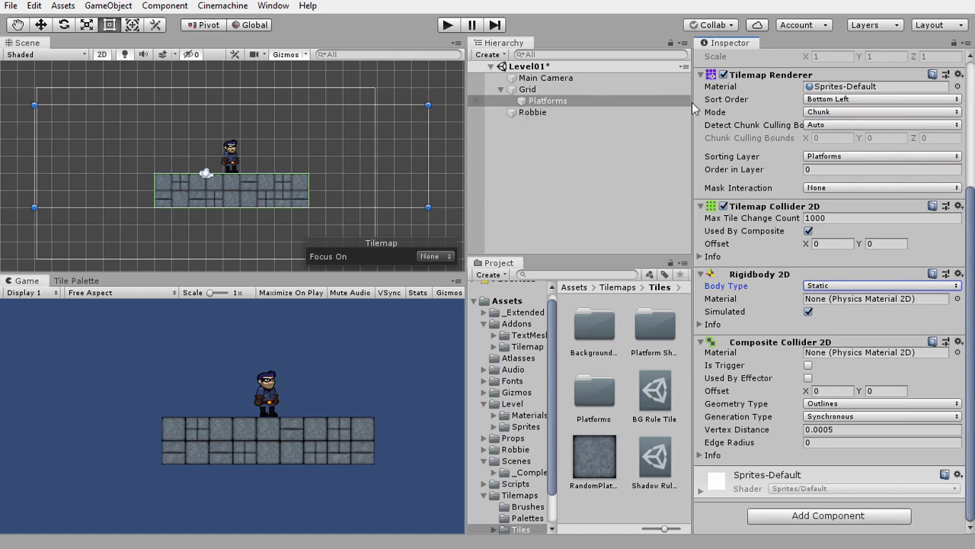
pyautogui.scroll(5, 883, 108)
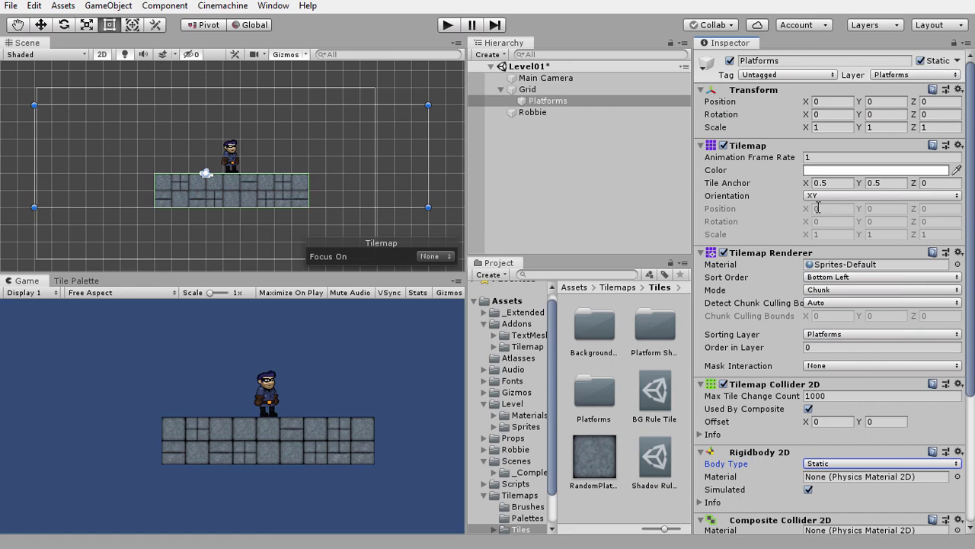
pyautogui.scroll(-4, 776, 250)
pyautogui.scroll(-1, 768, 257)
pyautogui.click(814, 285)
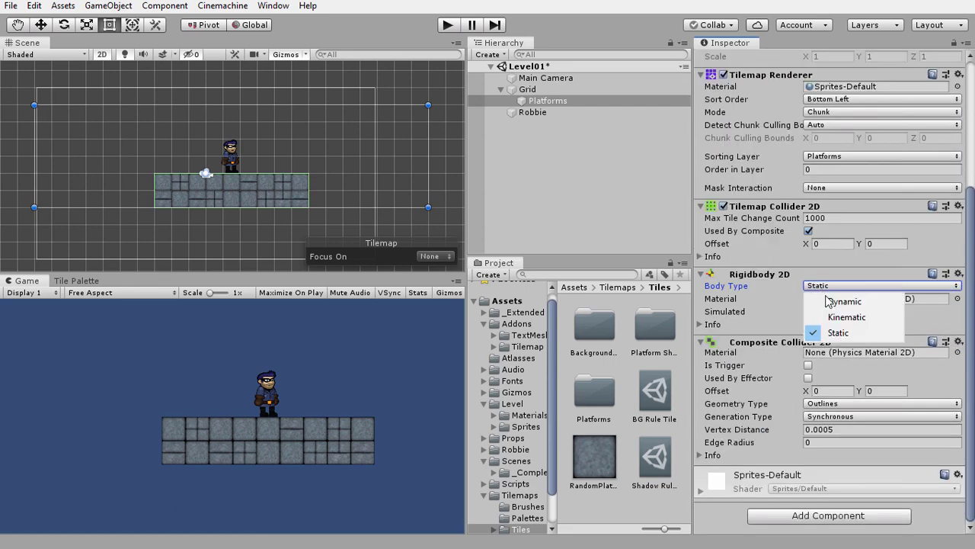
pyautogui.click(827, 298)
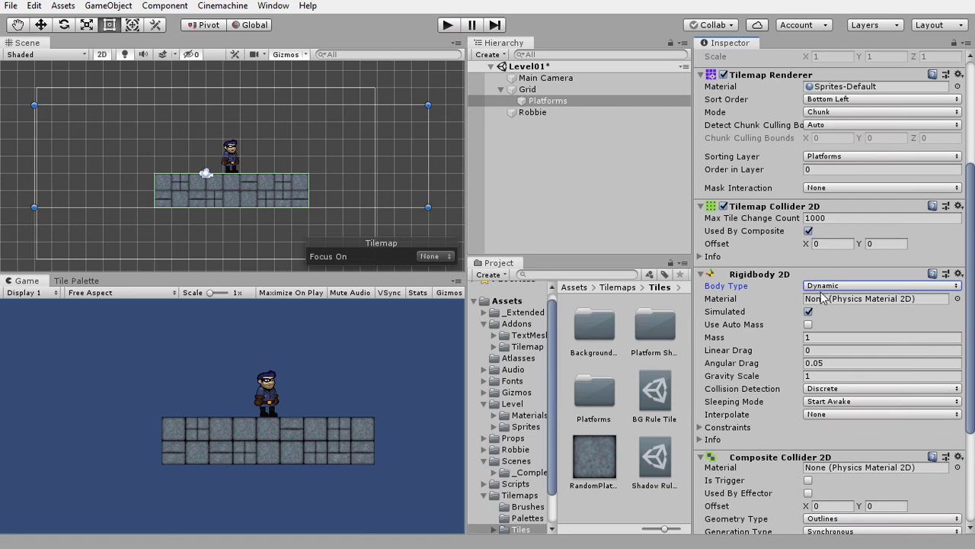
pyautogui.click(822, 290)
pyautogui.click(831, 336)
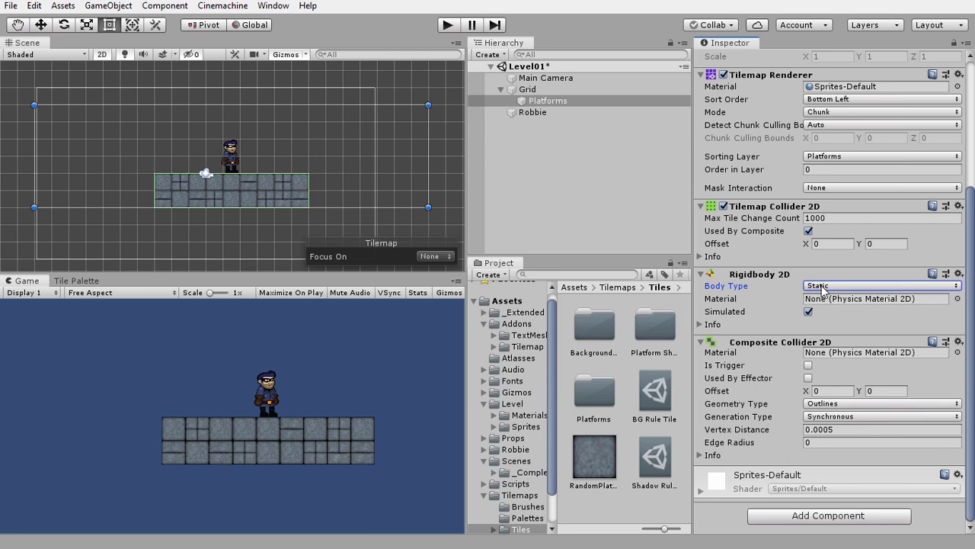
pyautogui.click(448, 27)
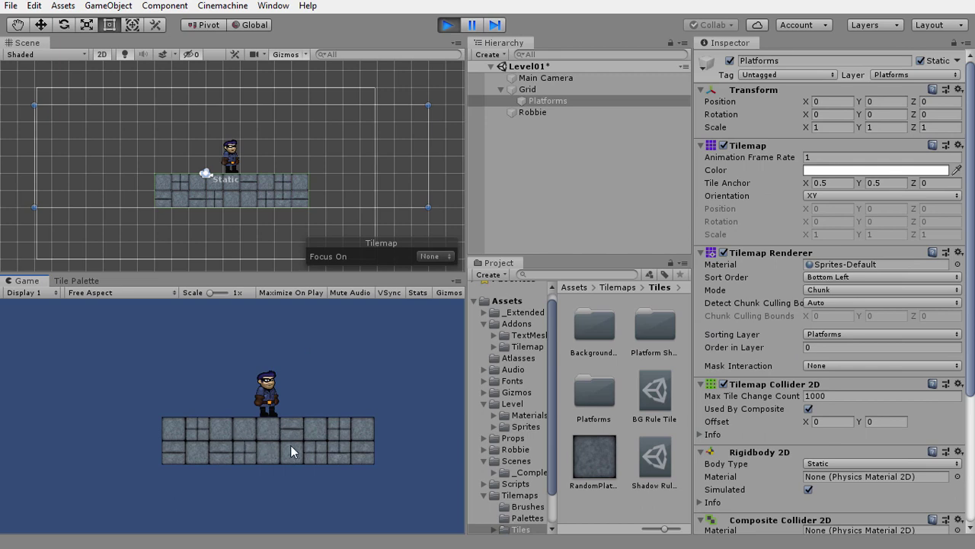
pyautogui.click(448, 25)
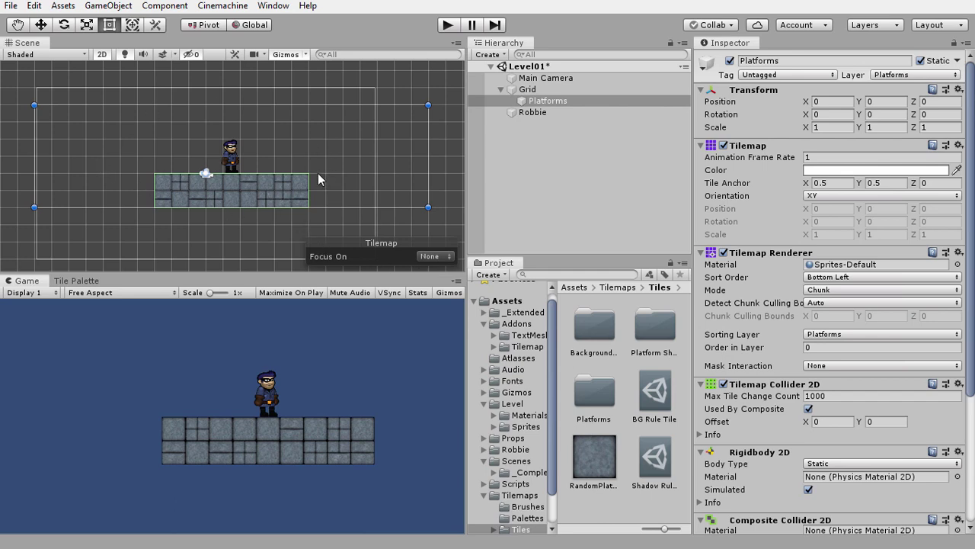
pyautogui.click(550, 103)
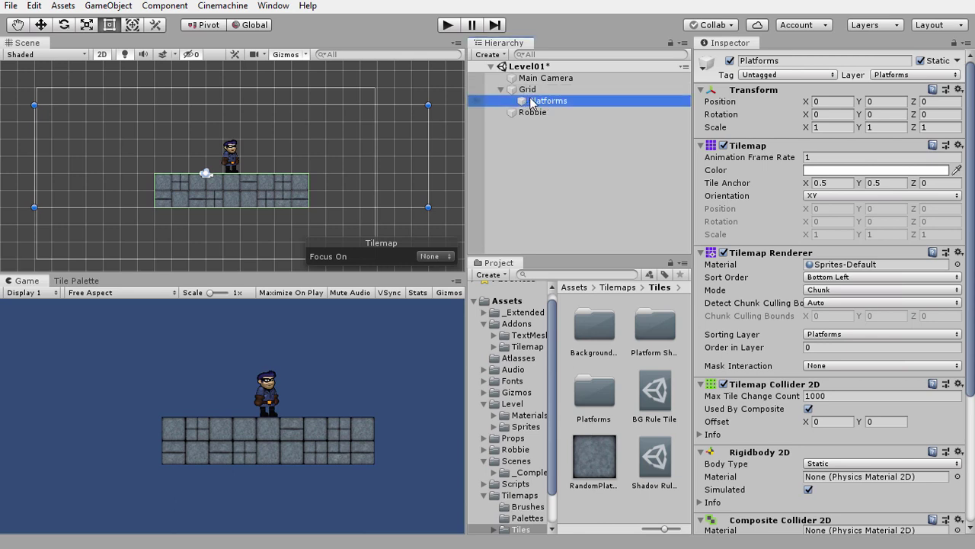
pyautogui.rightClick(531, 90)
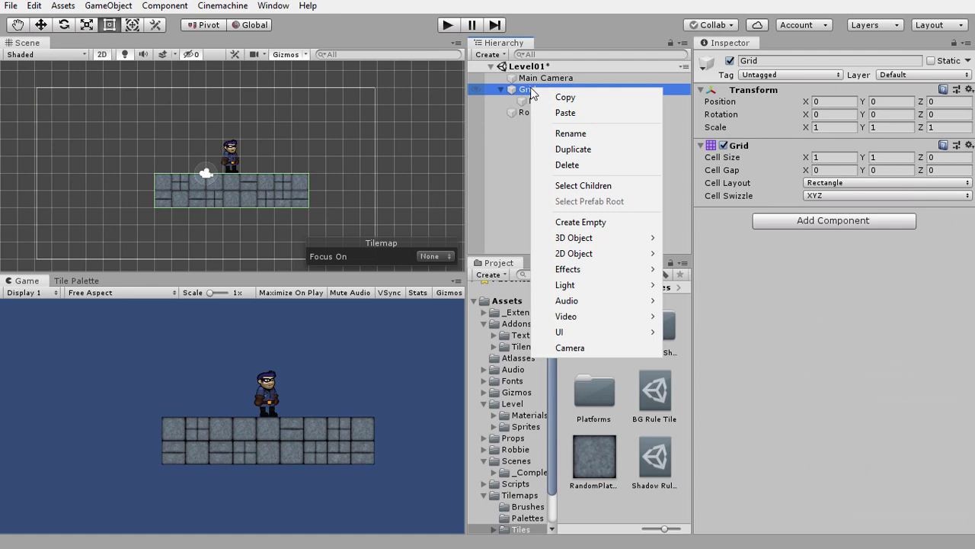
pyautogui.moveTo(598, 255)
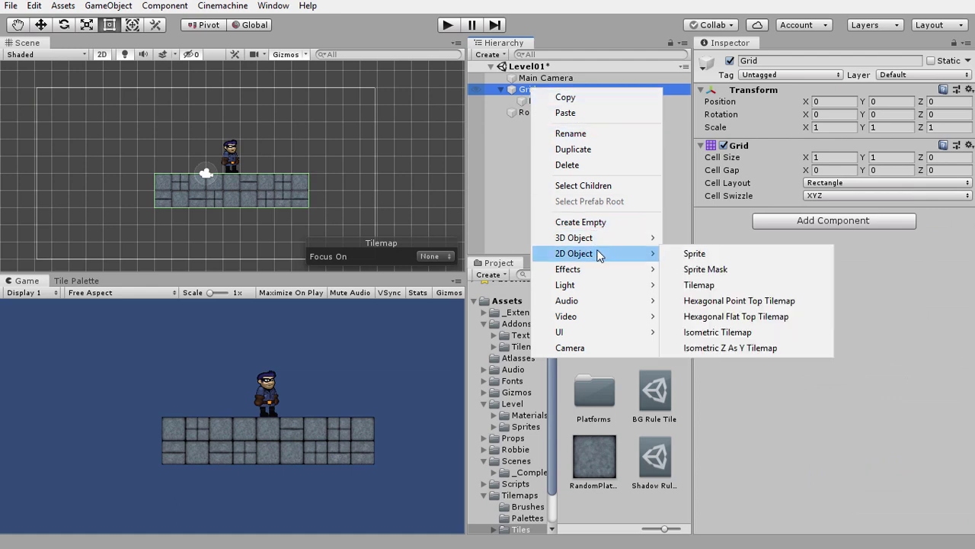
pyautogui.click(695, 285)
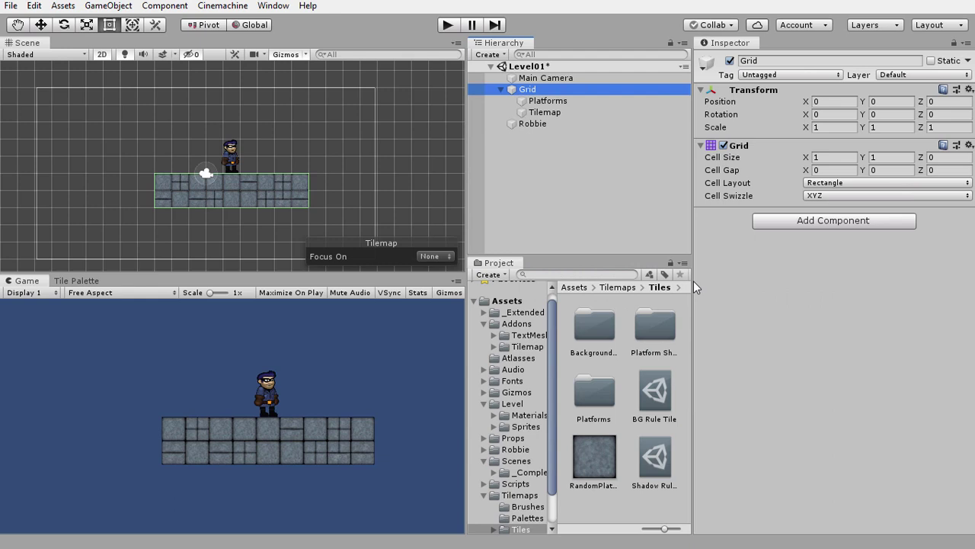
pyautogui.click(556, 113)
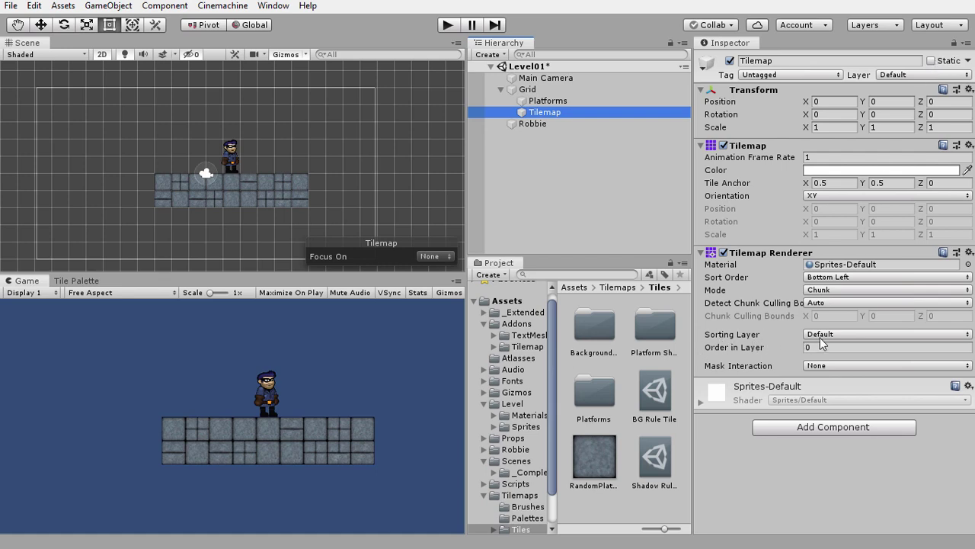
pyautogui.click(543, 113)
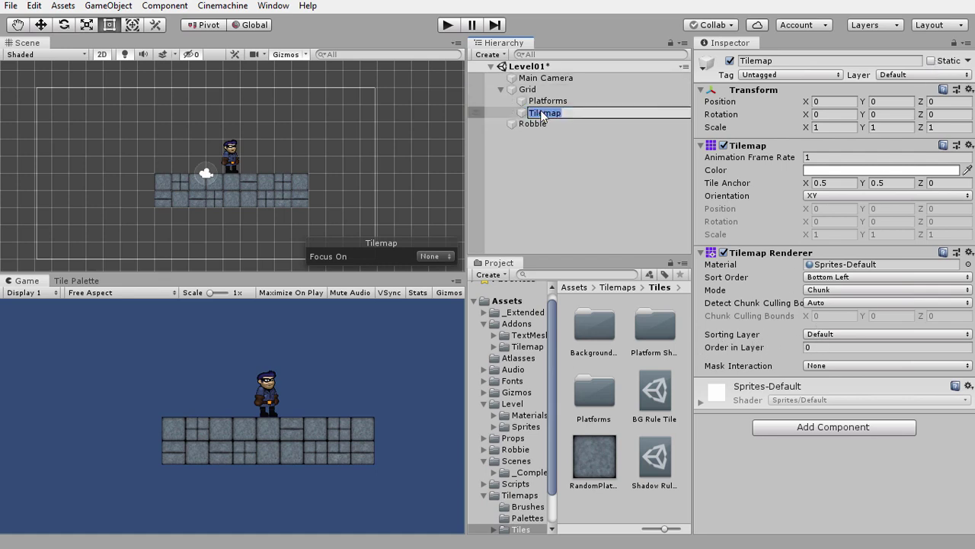
pyautogui.click(528, 114)
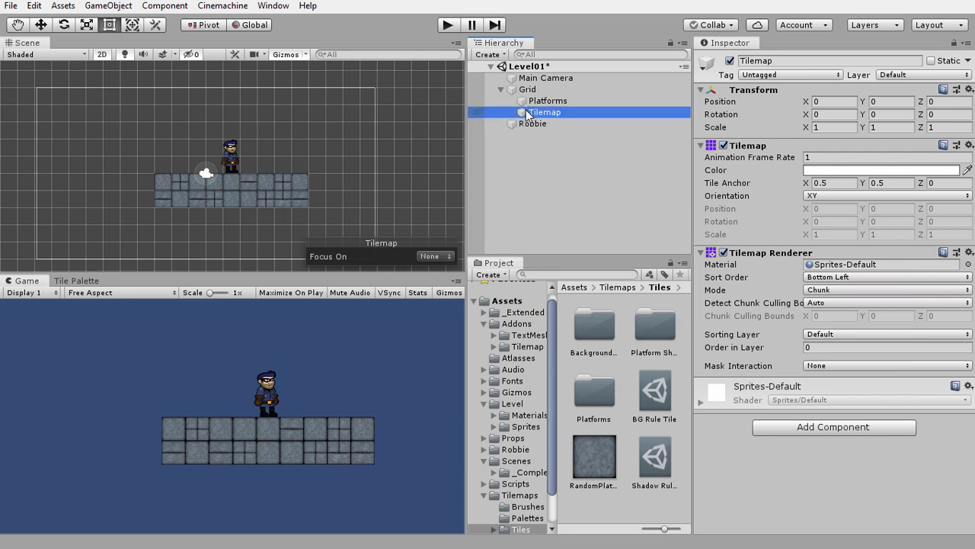
pyautogui.press('Delete')
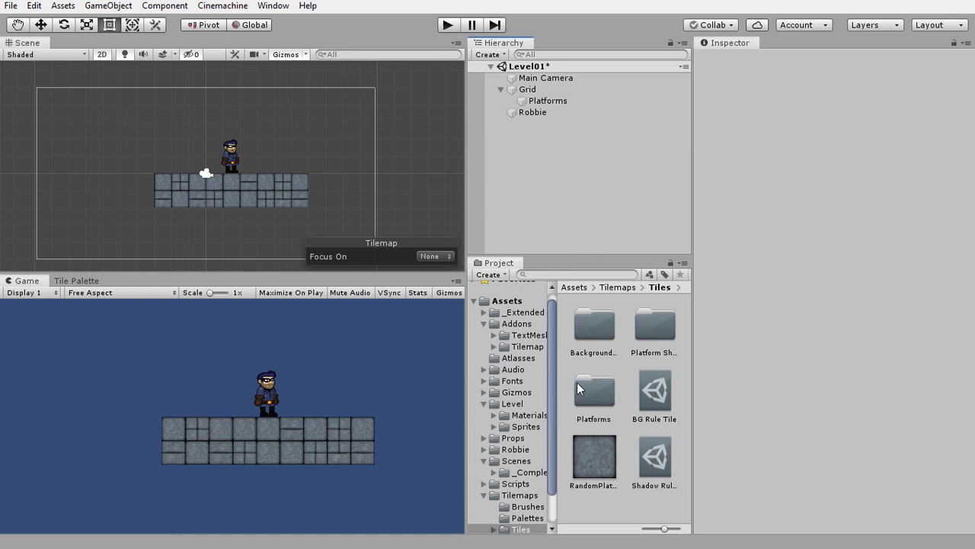
# Step: Drag the Background, Shadows and Background Detail prefabs from Assets/Tilemaps onto Grid
pyautogui.scroll(-3, 537, 433)
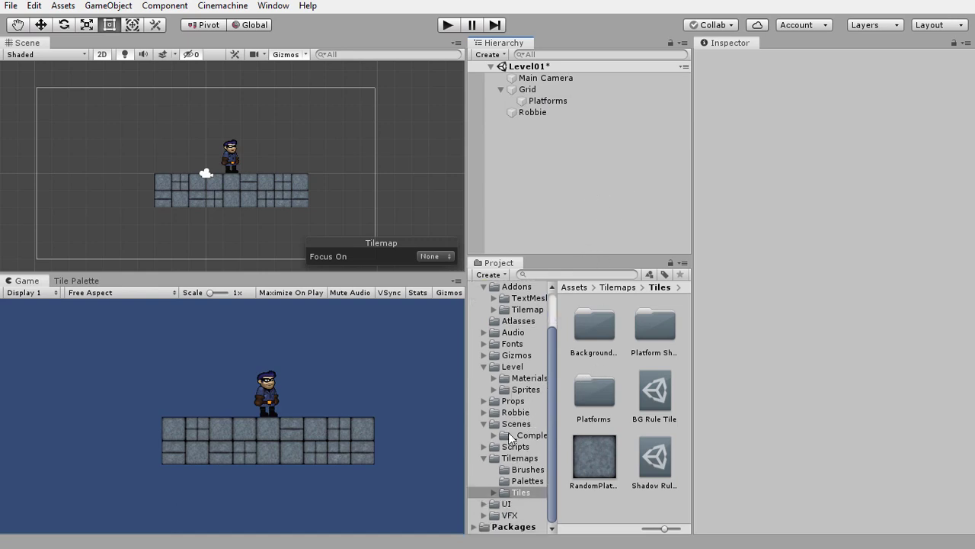
pyautogui.click(511, 458)
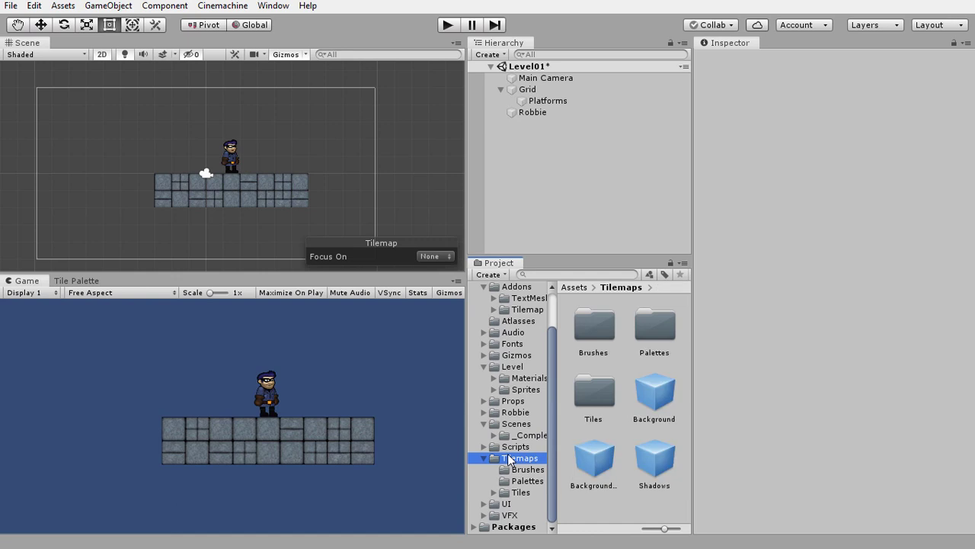
pyautogui.click(644, 403)
pyautogui.keyDown('ctrl'); pyautogui.click(654, 461); pyautogui.keyUp('ctrl')
pyautogui.keyDown('ctrl'); pyautogui.click(598, 464); pyautogui.keyUp('ctrl')
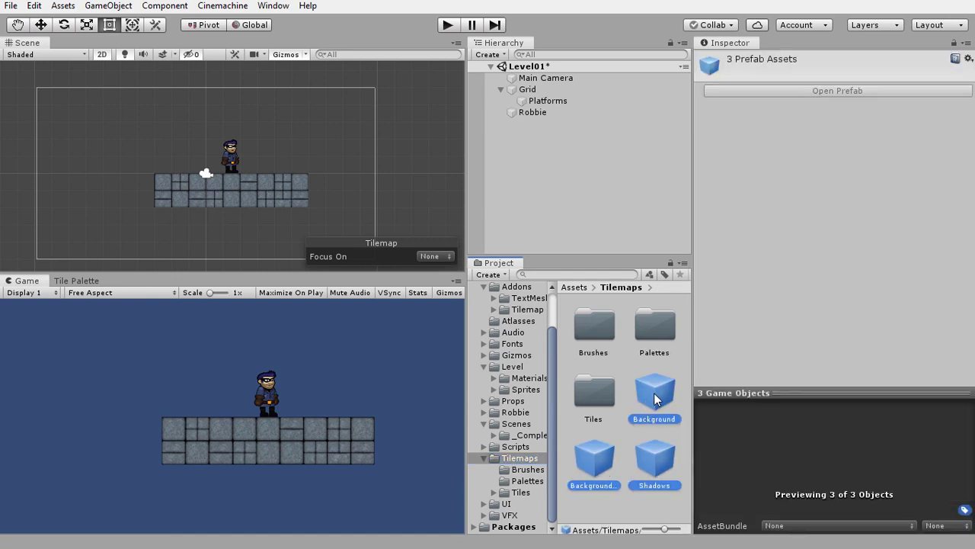
pyautogui.moveTo(649, 409)
pyautogui.mouseDown()
pyautogui.moveTo(575, 149)
pyautogui.moveTo(528, 92)
pyautogui.mouseUp()
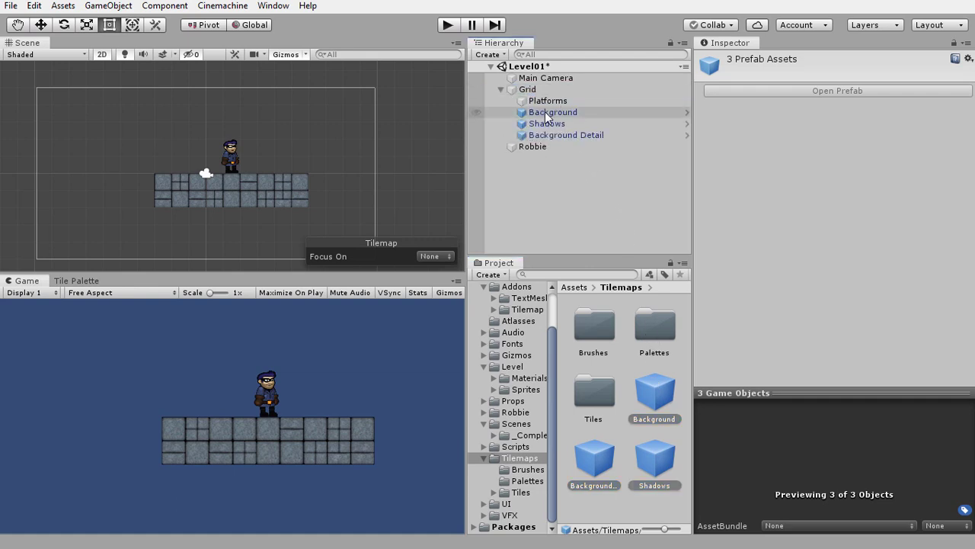
pyautogui.click(552, 112)
pyautogui.click(551, 103)
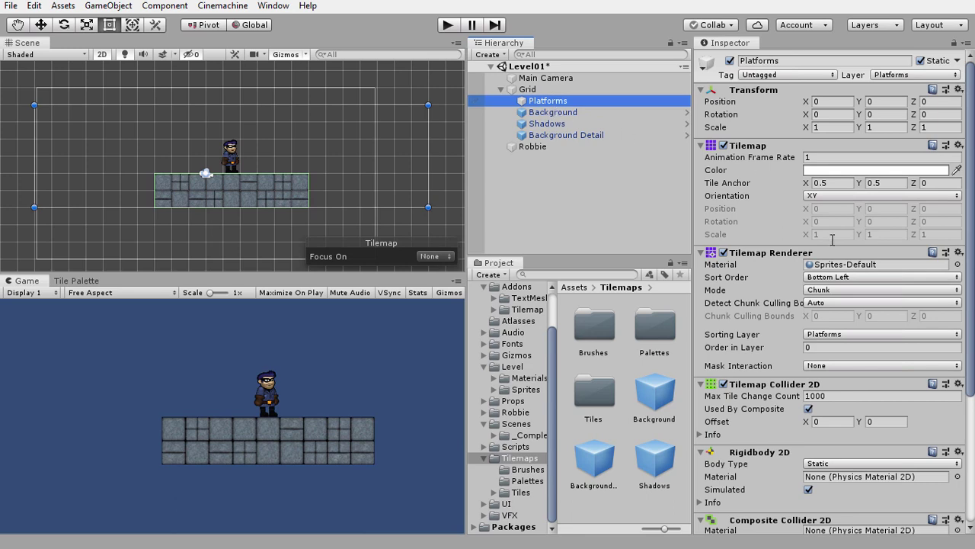
# Step: Move Background to the top of Grid with Background Detail directly below it
pyautogui.click(553, 112)
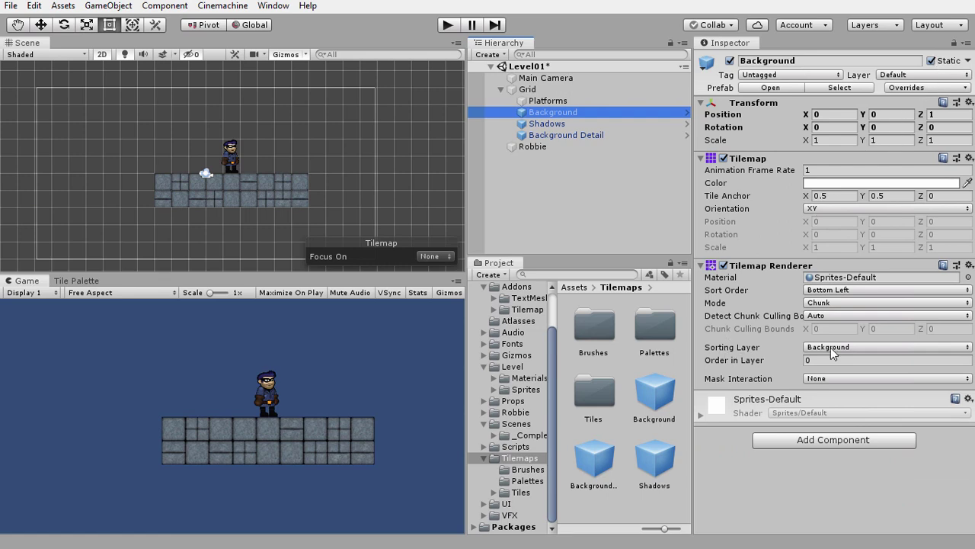
pyautogui.moveTo(557, 111); pyautogui.dragTo(551, 96)
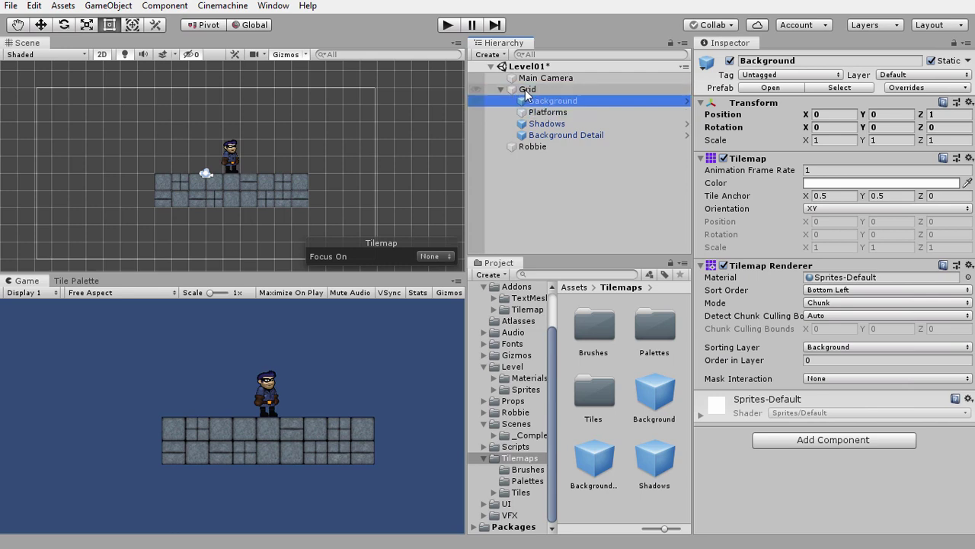
pyautogui.moveTo(569, 137); pyautogui.dragTo(565, 112)
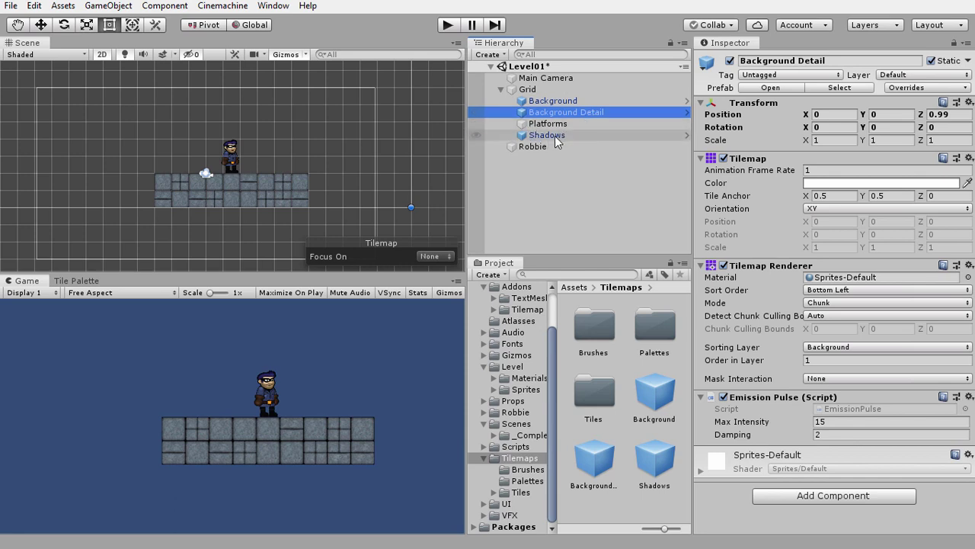
# Step: Check each tilemap's sorting layer and order in layer, confirming Shadows uses Foreground
pyautogui.click(560, 100)
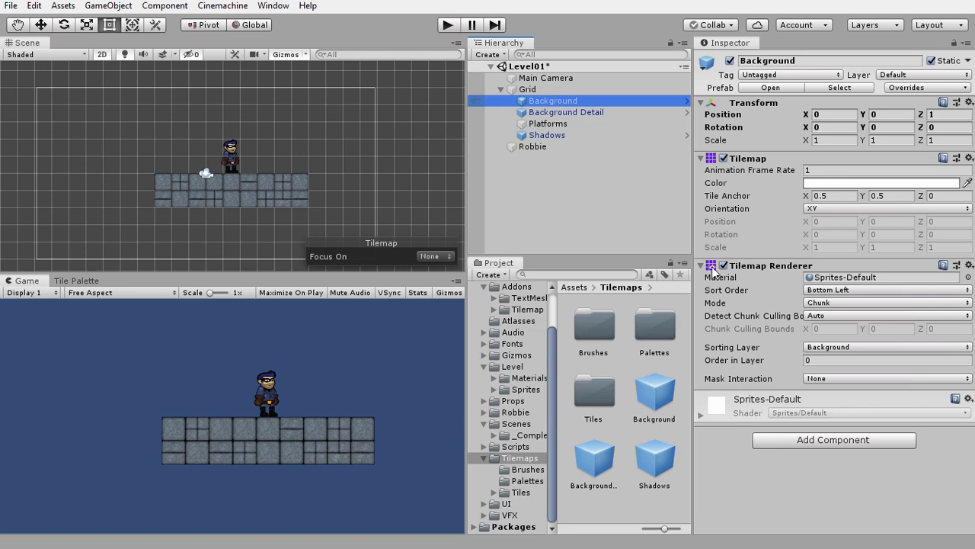
pyautogui.click(561, 113)
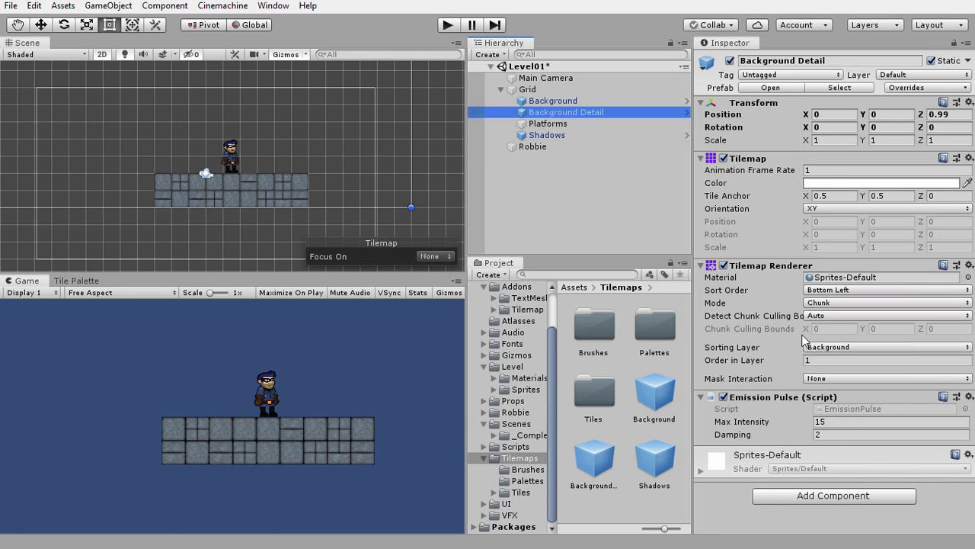
pyautogui.click(553, 100)
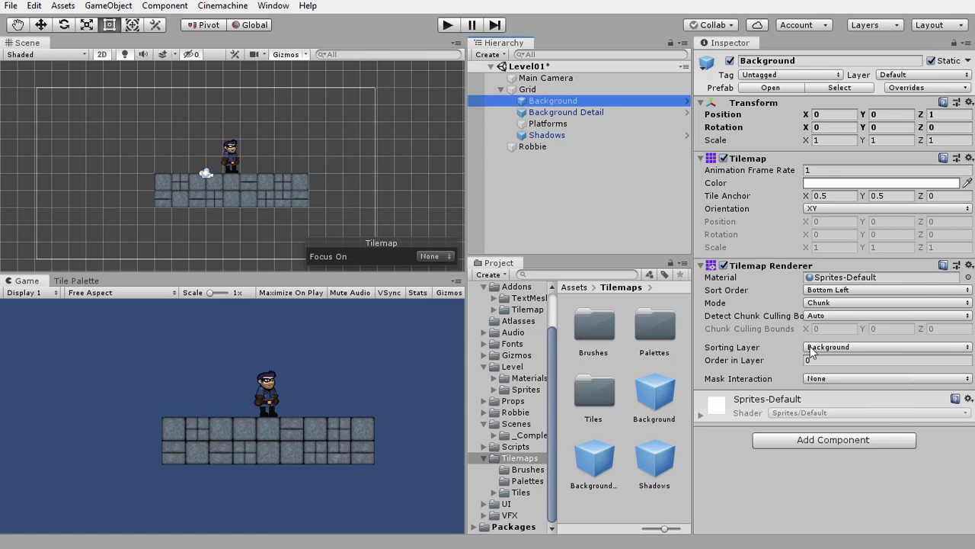
pyautogui.click(588, 113)
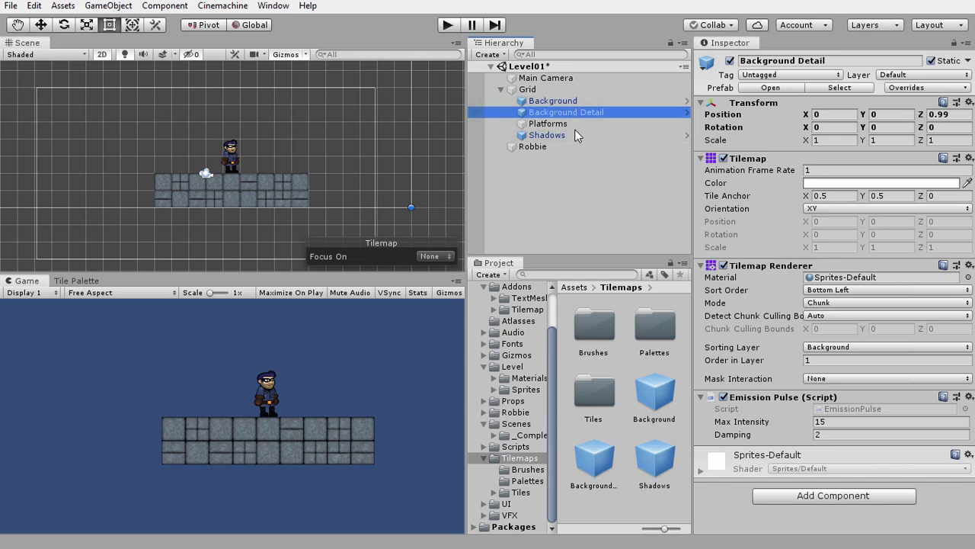
pyautogui.click(555, 124)
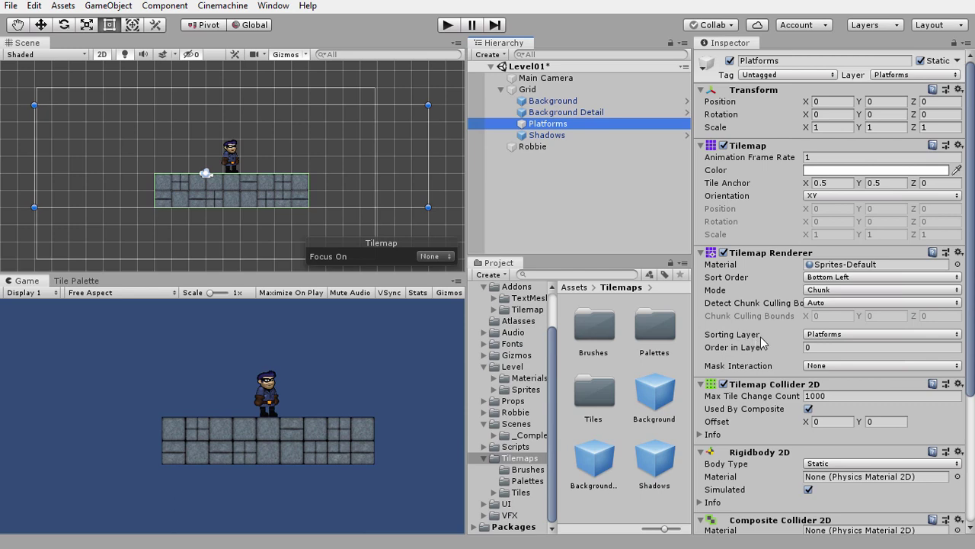
pyautogui.click(546, 136)
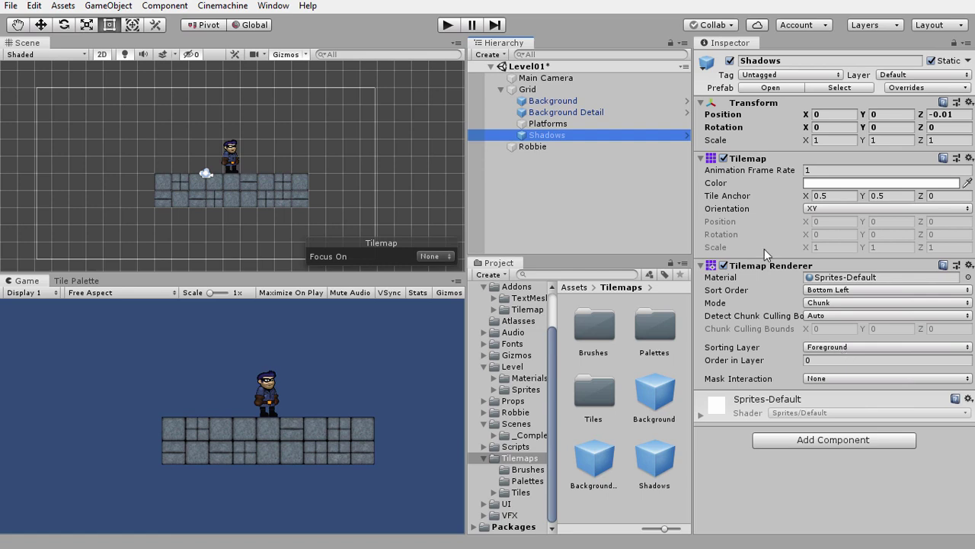
pyautogui.click(554, 99)
pyautogui.click(564, 114)
pyautogui.click(563, 123)
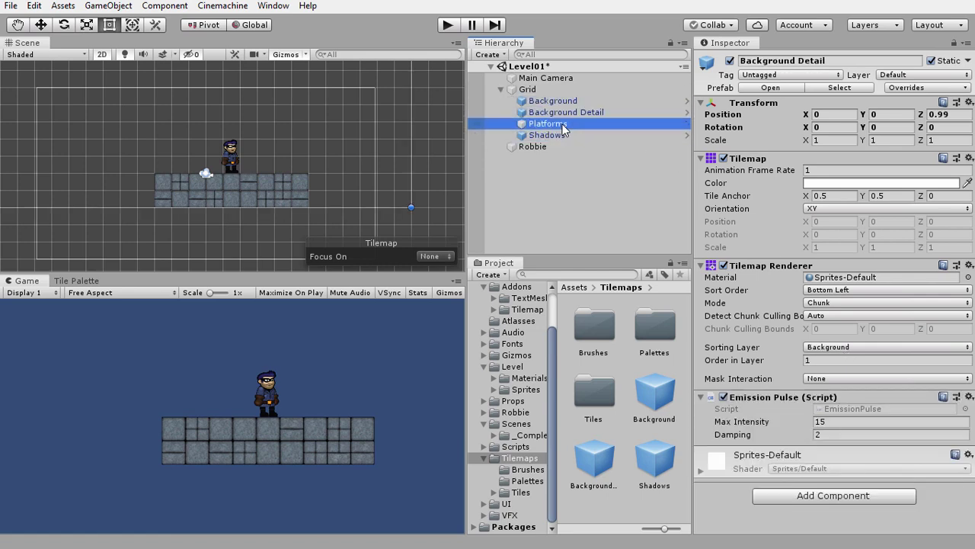
pyautogui.click(562, 135)
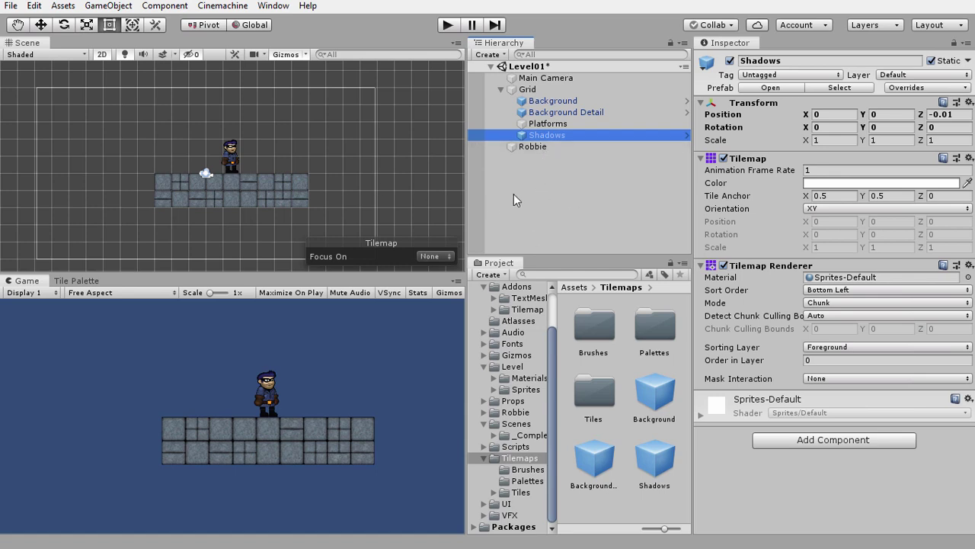
pyautogui.click(533, 123)
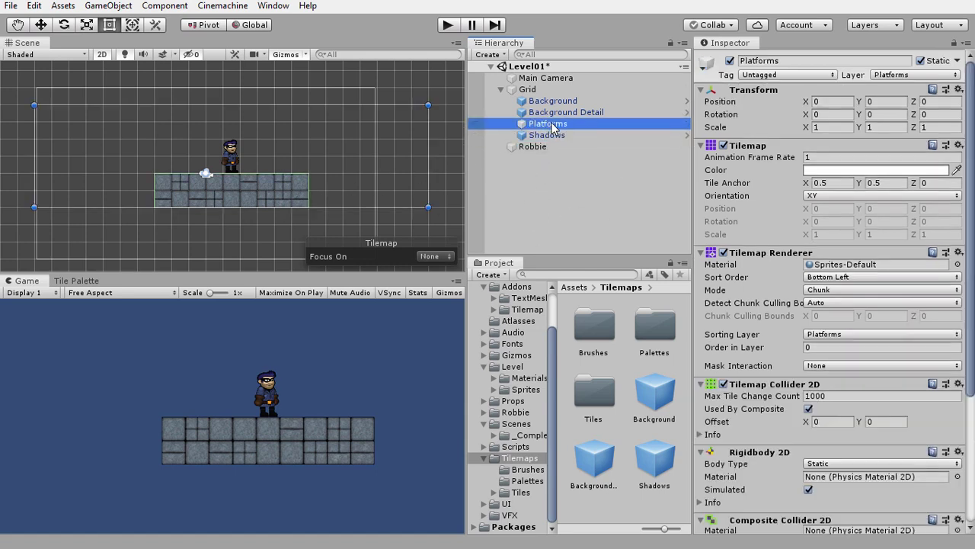
# Step: With the stone tile and Box Fill tool, fill a tall stone column up from the platform
pyautogui.click(76, 280)
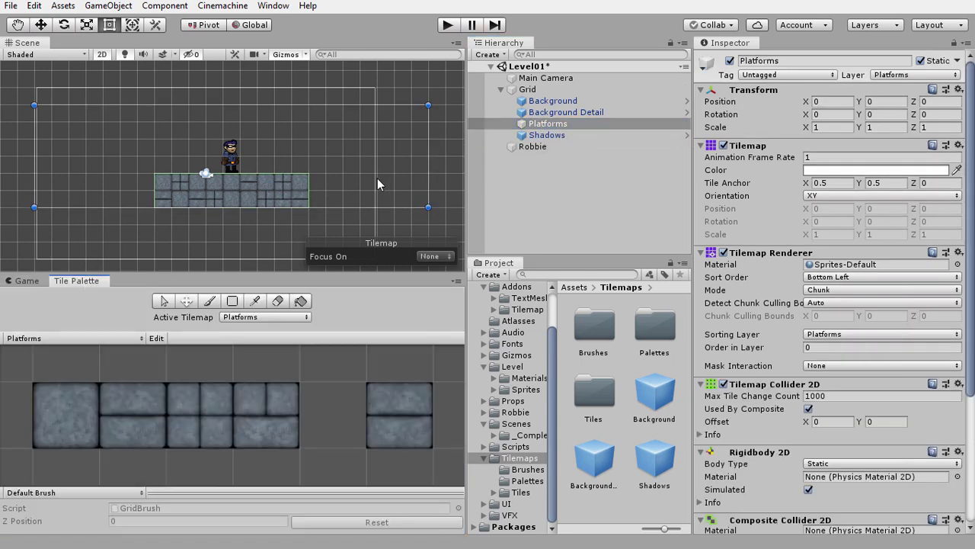
pyautogui.scroll(-2, 337, 153)
pyautogui.scroll(-3, 336, 152)
pyautogui.scroll(-1, 335, 153)
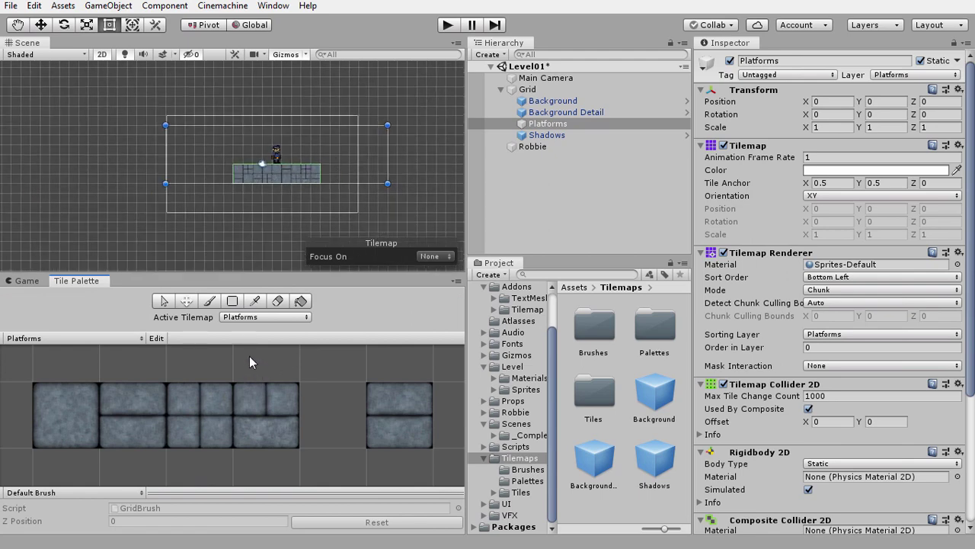
pyautogui.click(401, 410)
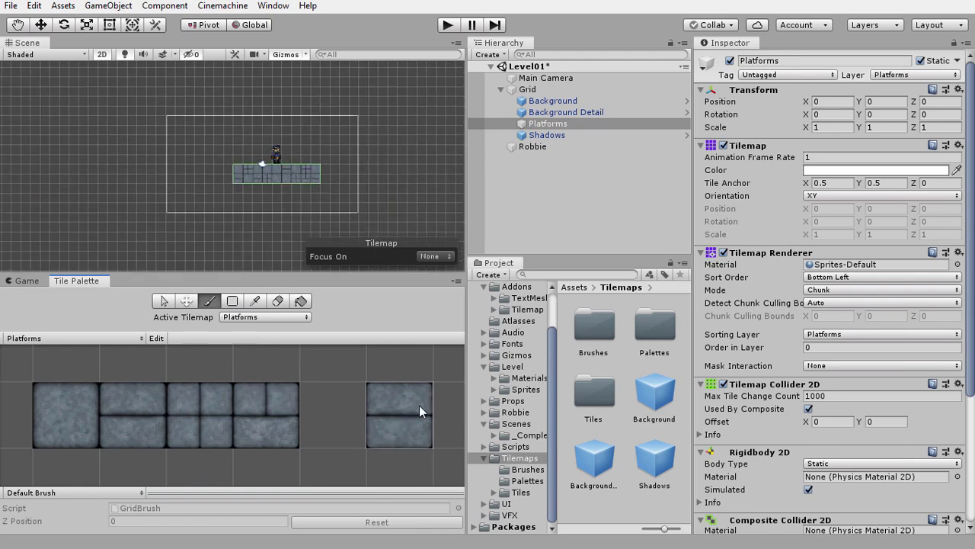
pyautogui.click(231, 301)
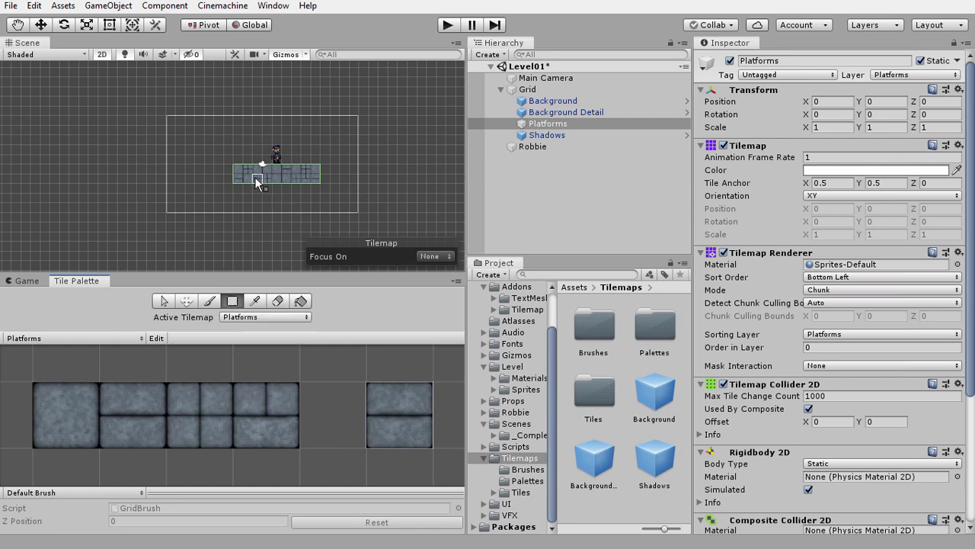
pyautogui.scroll(3, 252, 180)
pyautogui.moveTo(253, 180); pyautogui.dragTo(254, 230, button='middle')
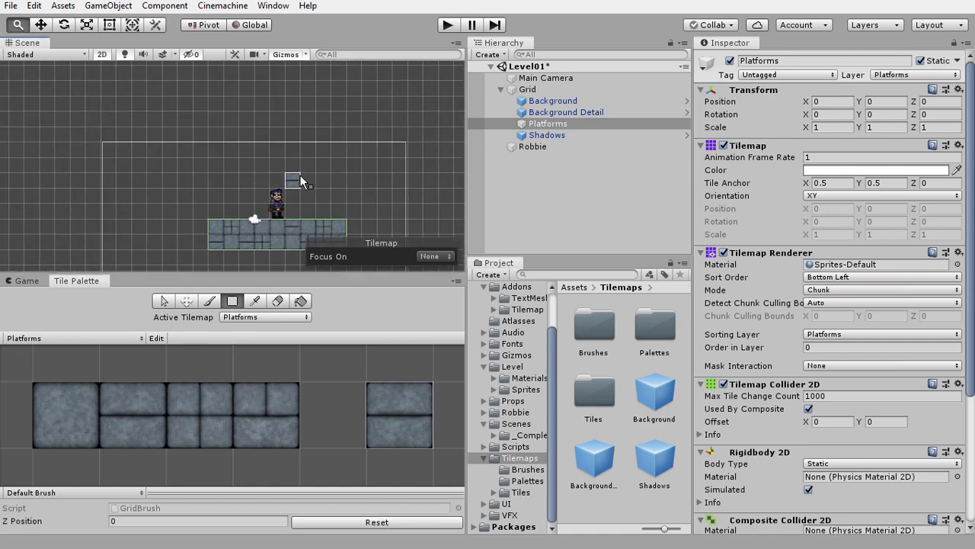
pyautogui.moveTo(251, 242)
pyautogui.mouseDown()
pyautogui.moveTo(211, 108)
pyautogui.moveTo(431, 90)
pyautogui.mouseUp()
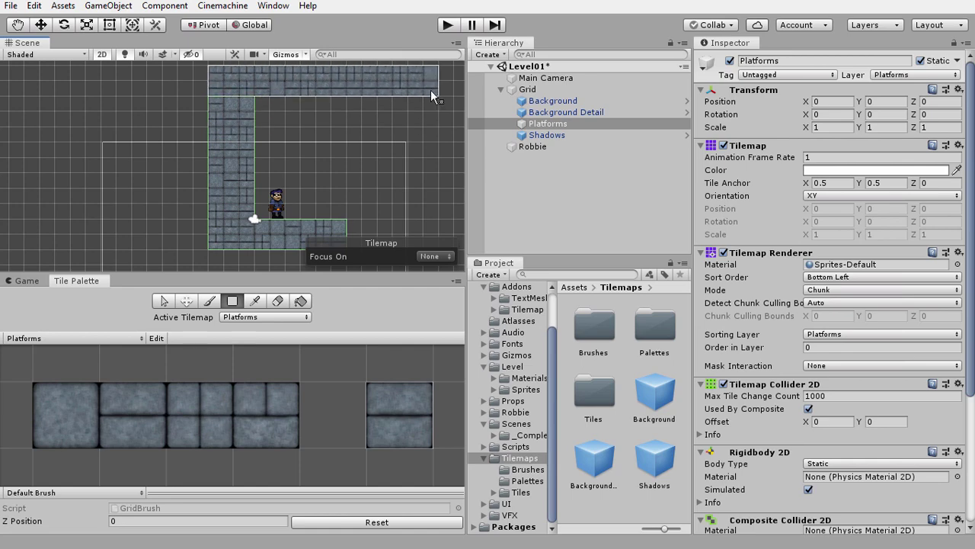
# Step: Fill a 4x4 stone block beside the column, extend the bottom platform and add a right ledge
pyautogui.moveTo(385, 192); pyautogui.dragTo(330, 161, button='middle')
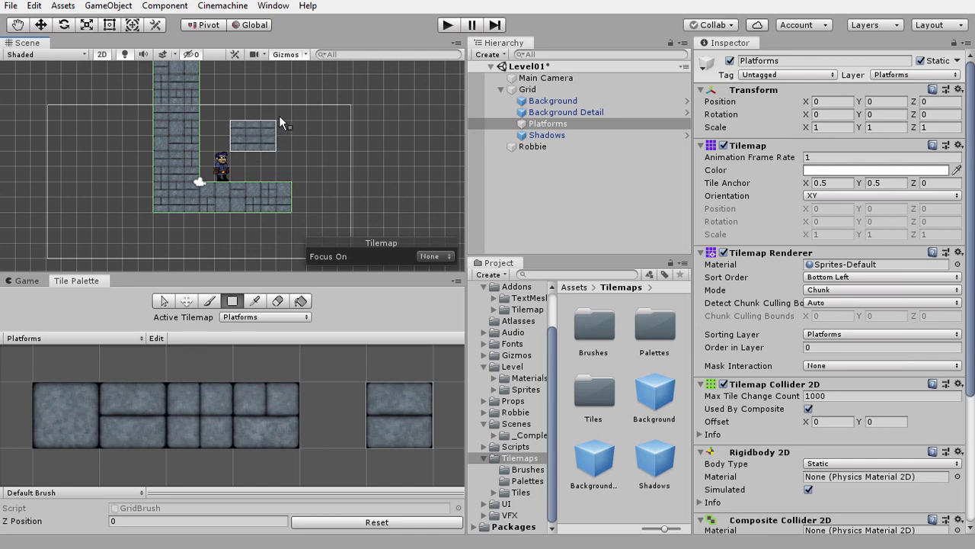
pyautogui.moveTo(278, 120); pyautogui.dragTo(282, 102)
pyautogui.moveTo(326, 121); pyautogui.dragTo(312, 141, button='middle')
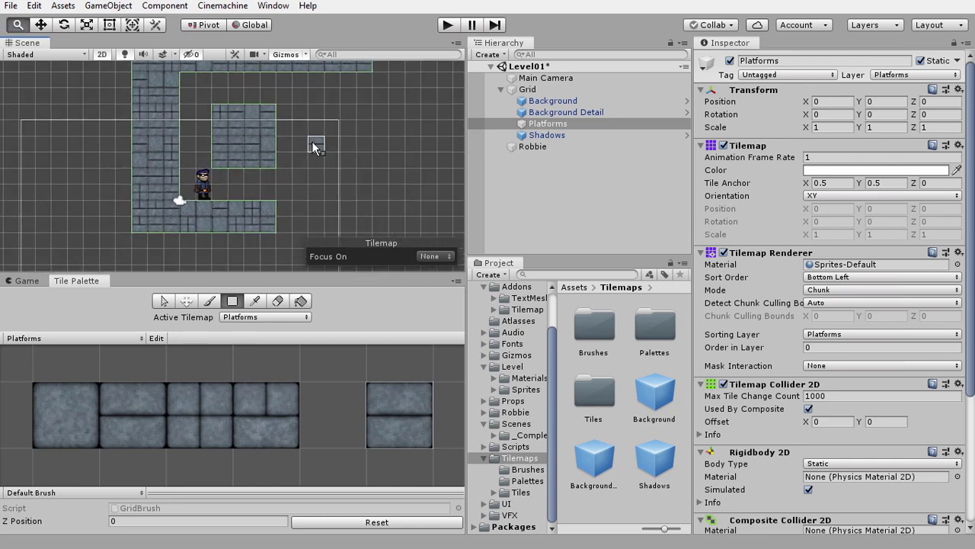
pyautogui.moveTo(355, 222); pyautogui.dragTo(355, 223)
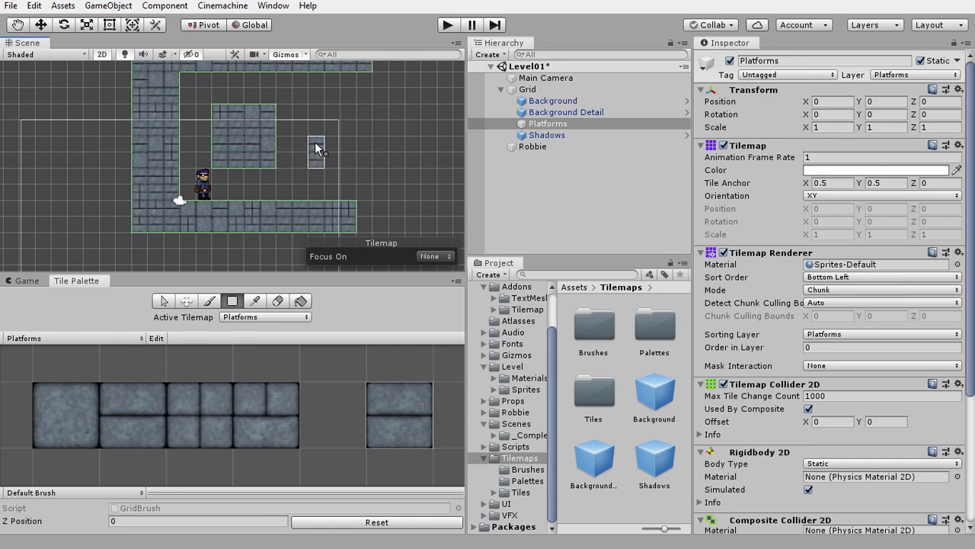
pyautogui.moveTo(346, 143); pyautogui.dragTo(351, 130)
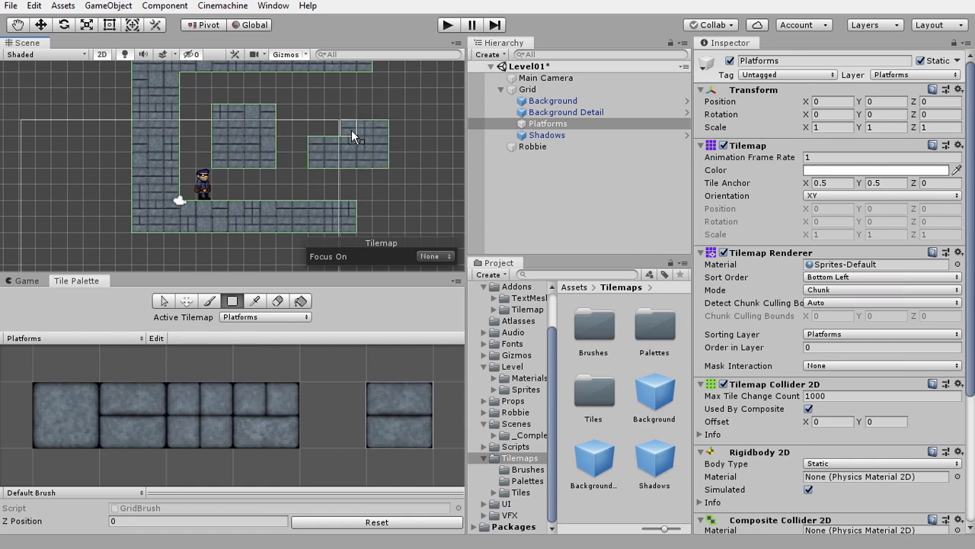
pyautogui.moveTo(390, 204); pyautogui.dragTo(249, 176, button='middle')
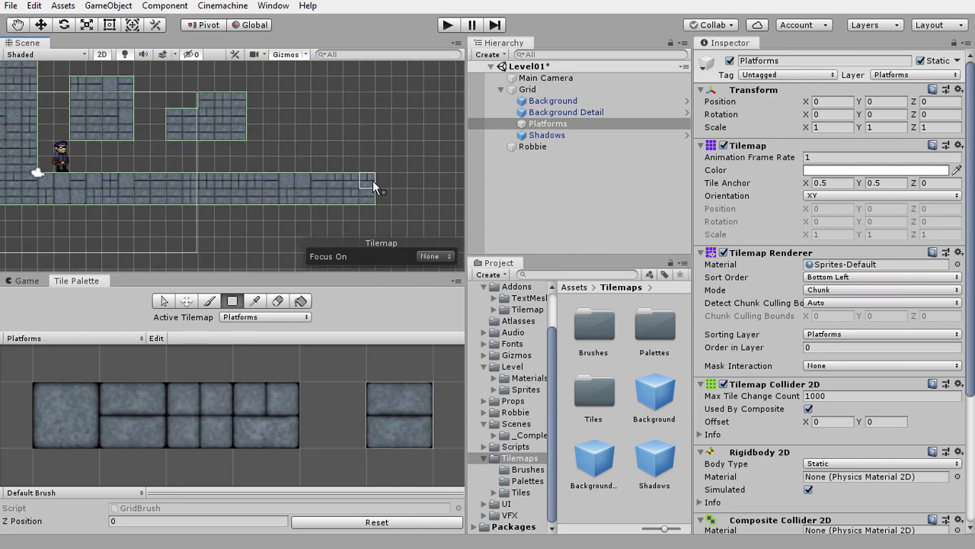
pyautogui.scroll(2, 329, 173)
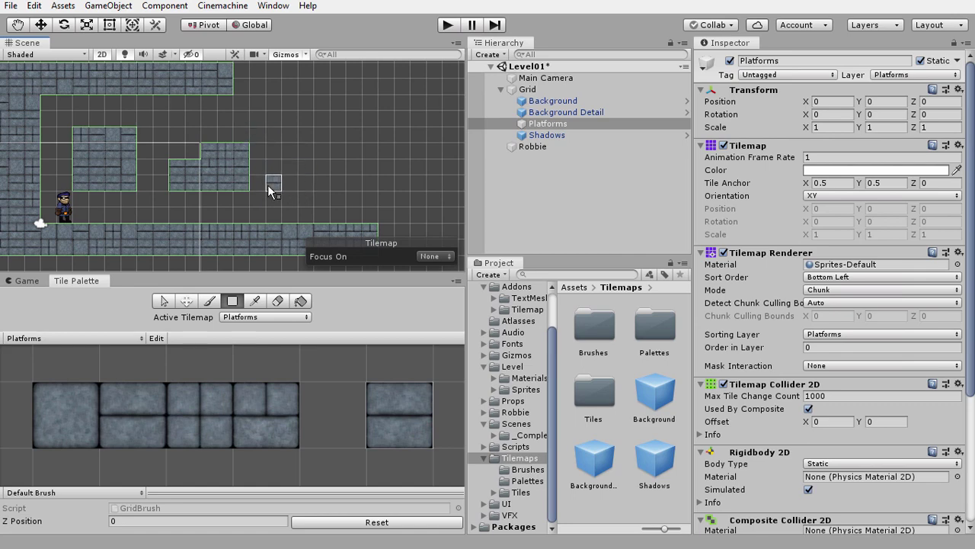
# Step: Extend the middle platform, fill a two-row stone ceiling and close the right side with a wall
pyautogui.moveTo(257, 184); pyautogui.dragTo(341, 156)
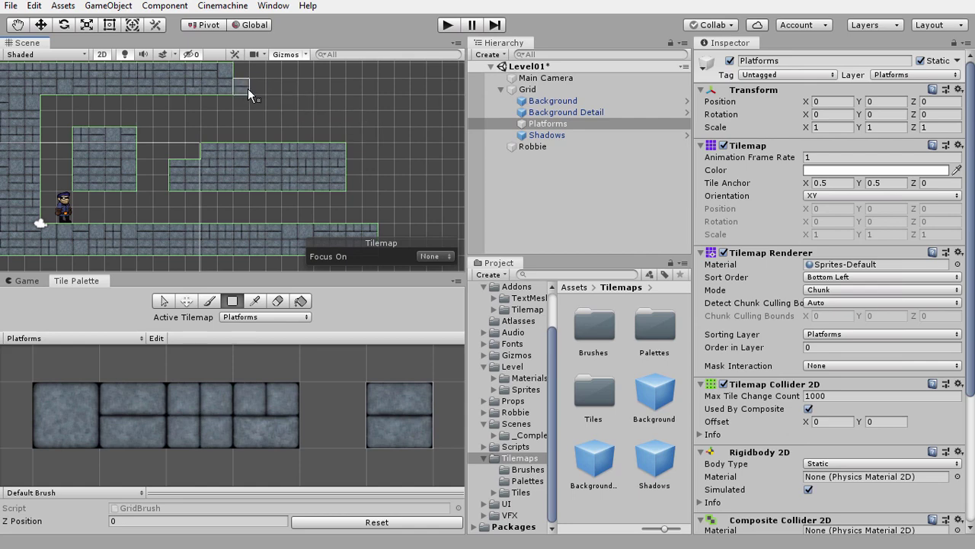
pyautogui.moveTo(247, 89); pyautogui.dragTo(429, 74)
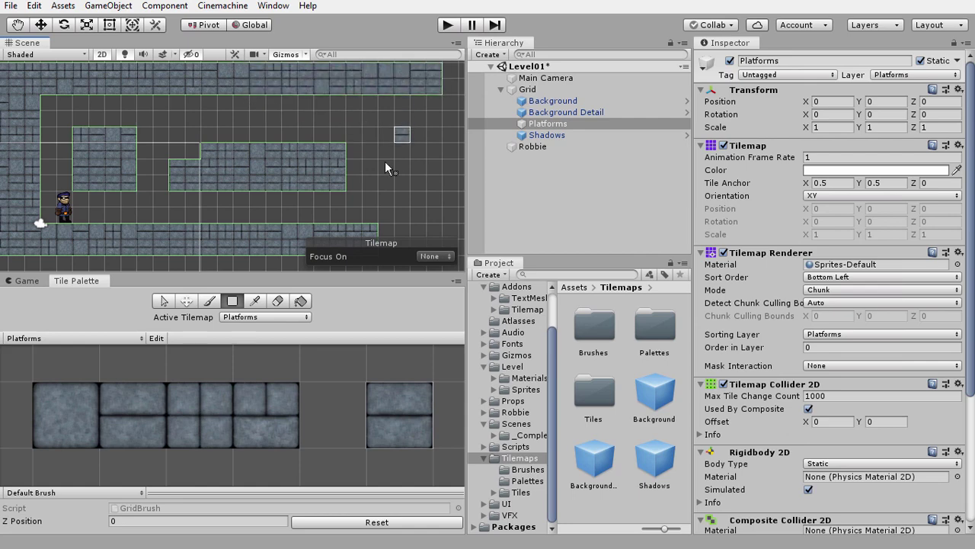
pyautogui.moveTo(385, 161); pyautogui.dragTo(248, 165, button='middle')
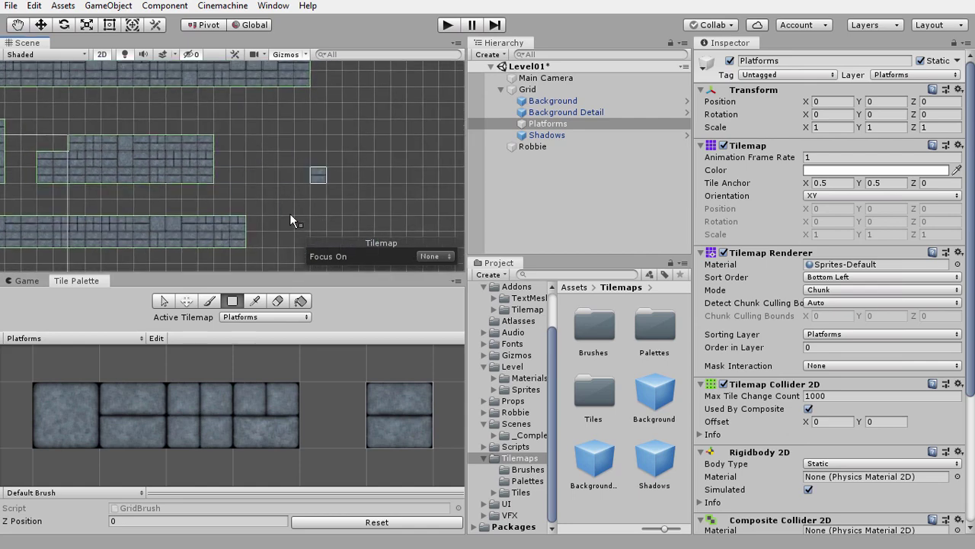
pyautogui.moveTo(303, 238); pyautogui.dragTo(307, 238)
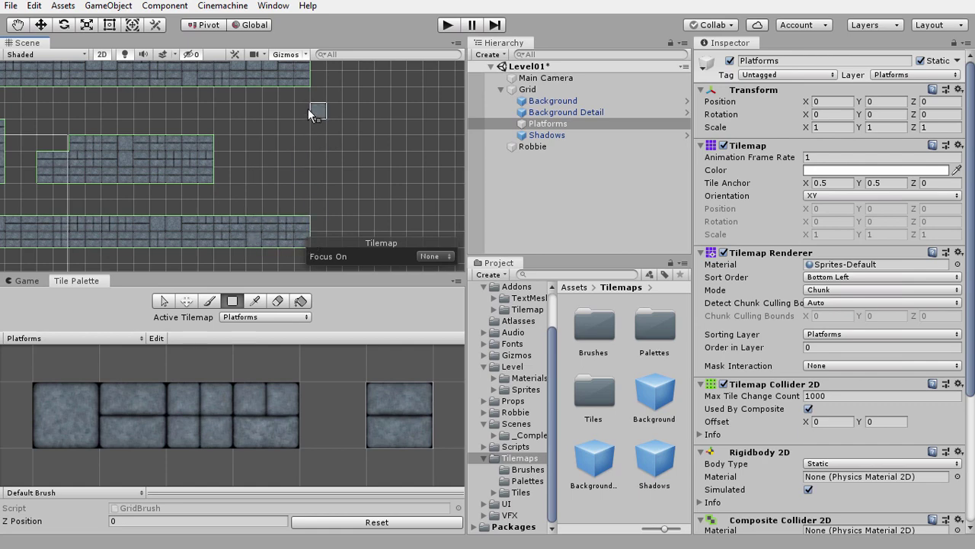
pyautogui.moveTo(279, 98); pyautogui.dragTo(282, 221)
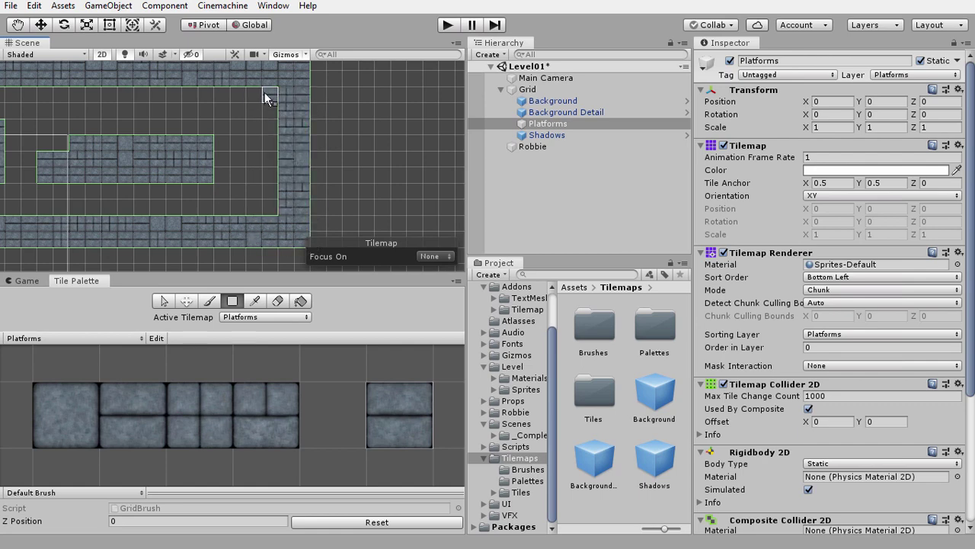
pyautogui.moveTo(275, 152); pyautogui.dragTo(433, 156, button='middle')
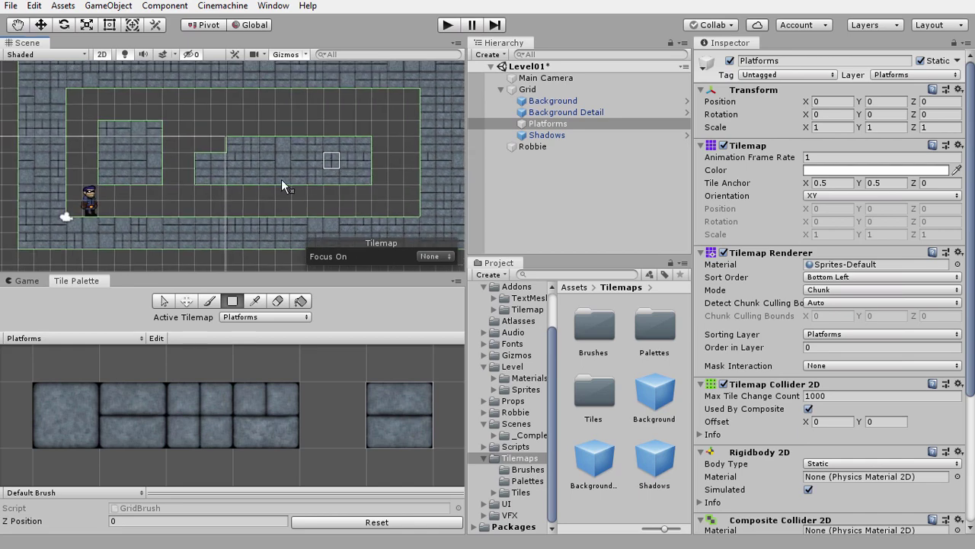
pyautogui.moveTo(254, 163); pyautogui.dragTo(228, 183, button='middle')
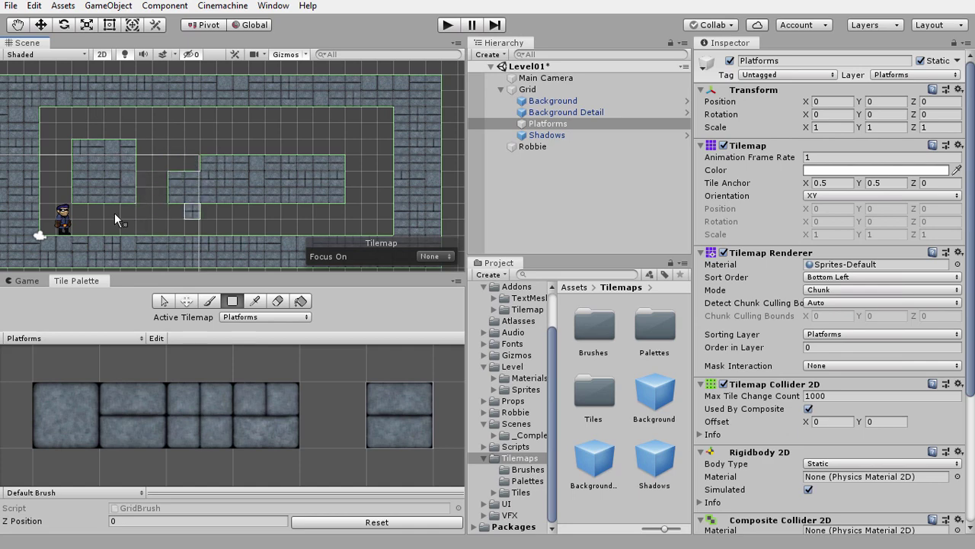
pyautogui.click(540, 106)
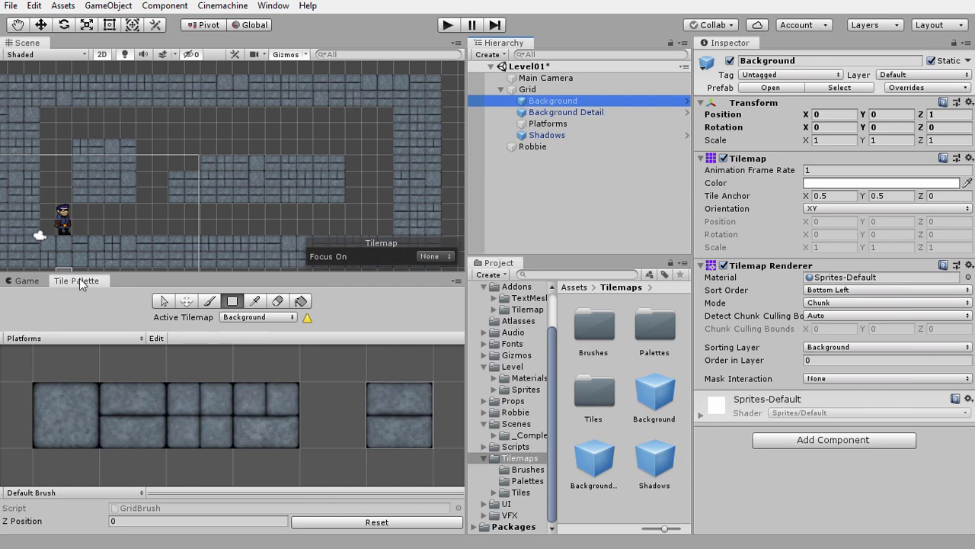
pyautogui.click(229, 317)
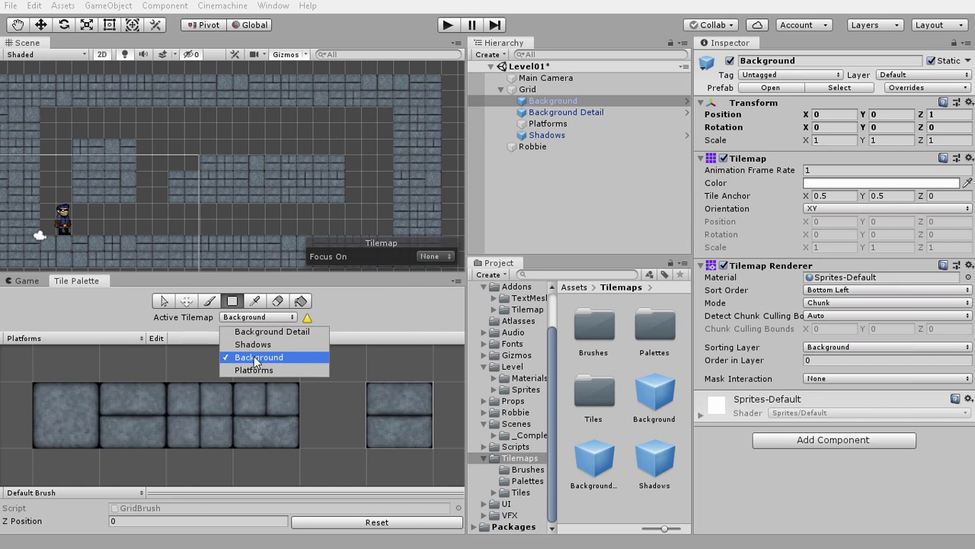
pyautogui.click(543, 113)
pyautogui.click(542, 113)
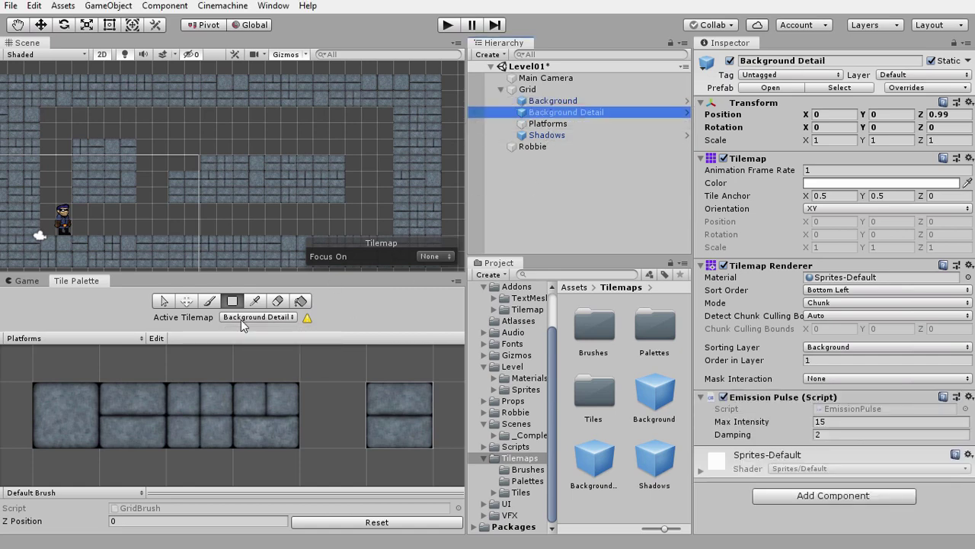
pyautogui.click(288, 318)
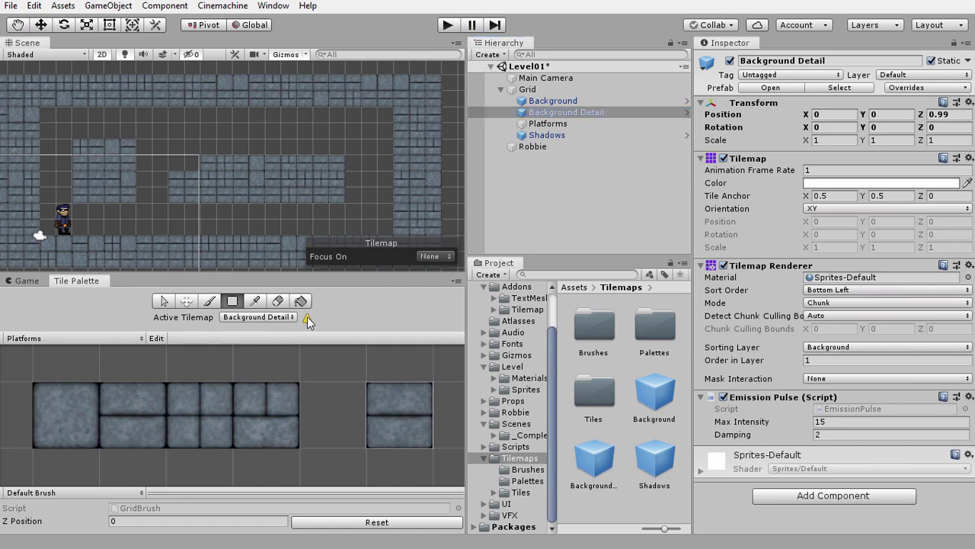
pyautogui.click(308, 321)
pyautogui.moveTo(309, 318)
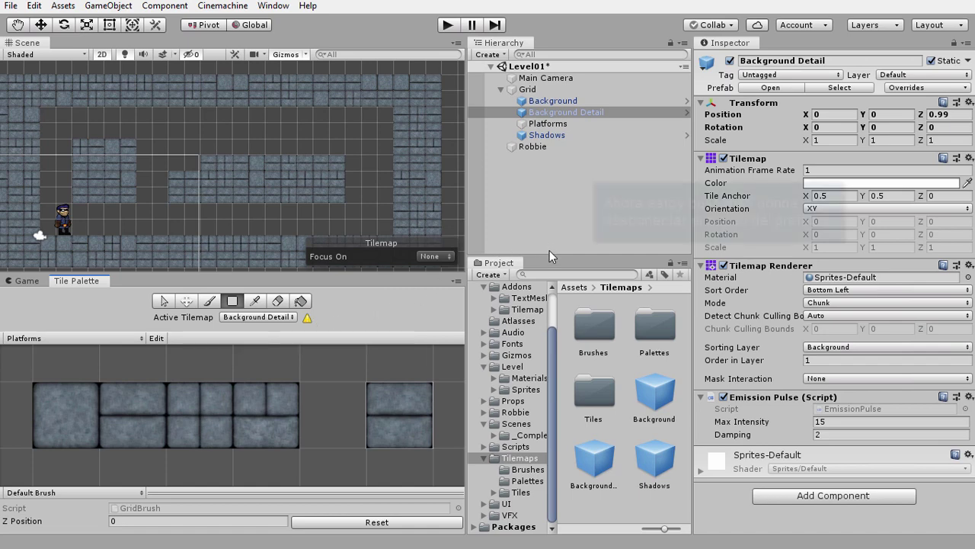
pyautogui.click(551, 135)
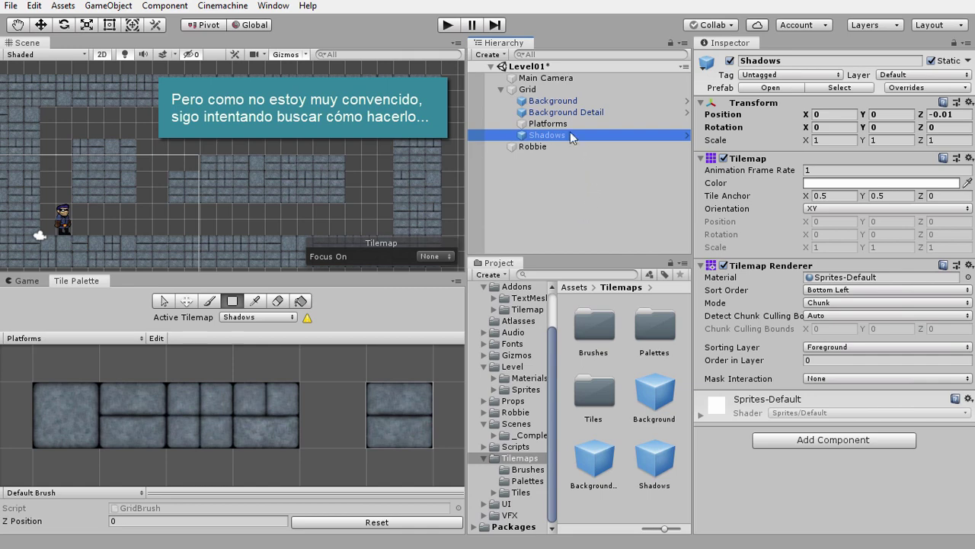
# Step: Unpack Prefab Completely on Background, Background Detail and Shadows
pyautogui.rightClick(554, 105)
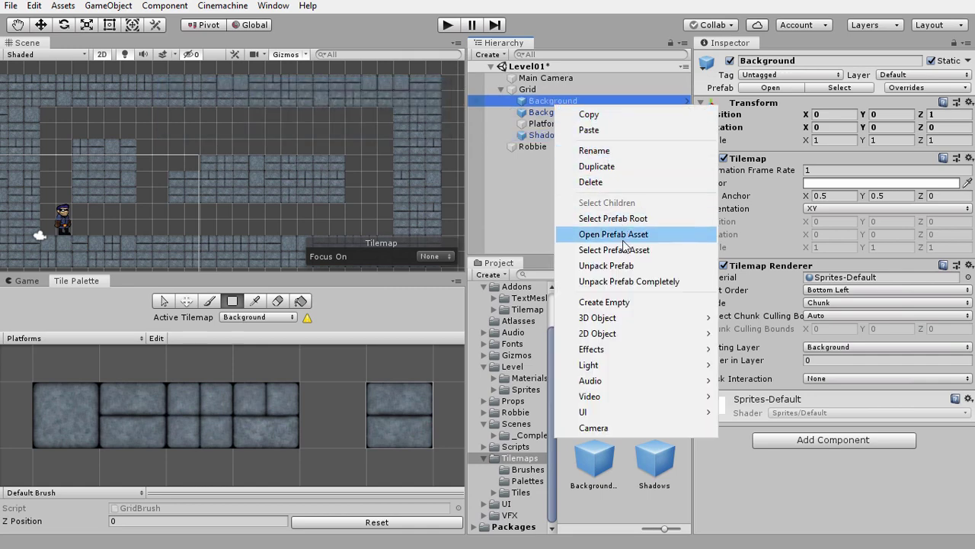
pyautogui.click(609, 281)
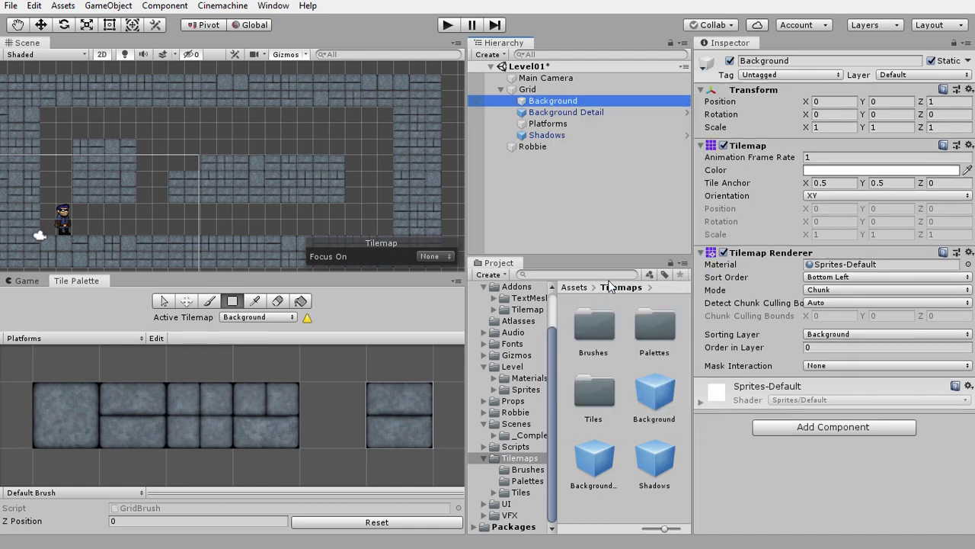
pyautogui.rightClick(550, 108)
pyautogui.click(612, 284)
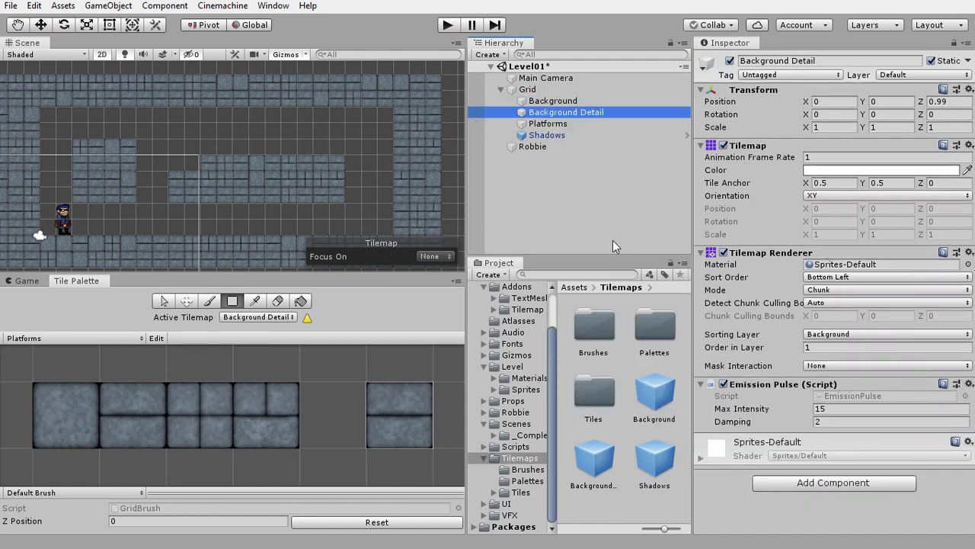
pyautogui.rightClick(544, 135)
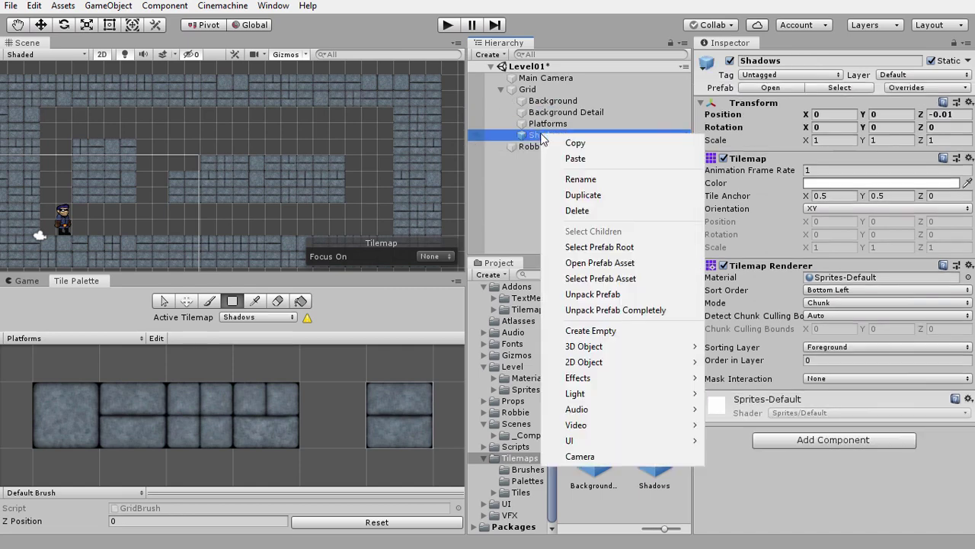
pyautogui.click(615, 310)
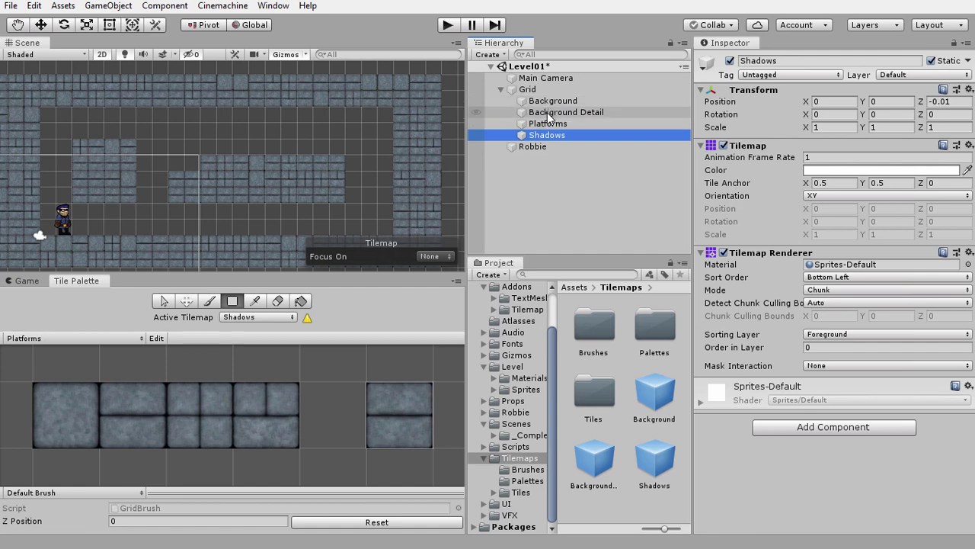
# Step: Select each tilemap layer in turn to confirm the unpacked objects under Grid
pyautogui.click(561, 177)
pyautogui.click(553, 101)
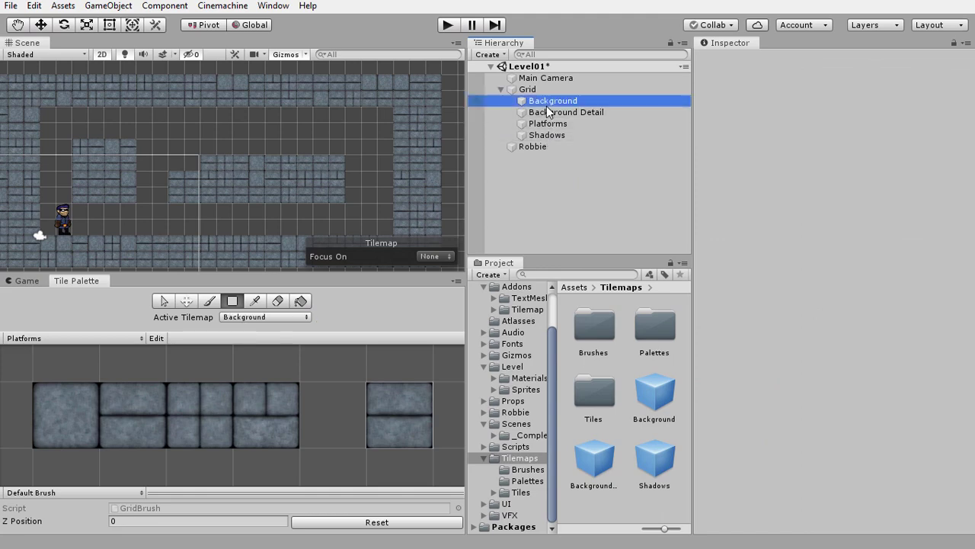
pyautogui.click(555, 112)
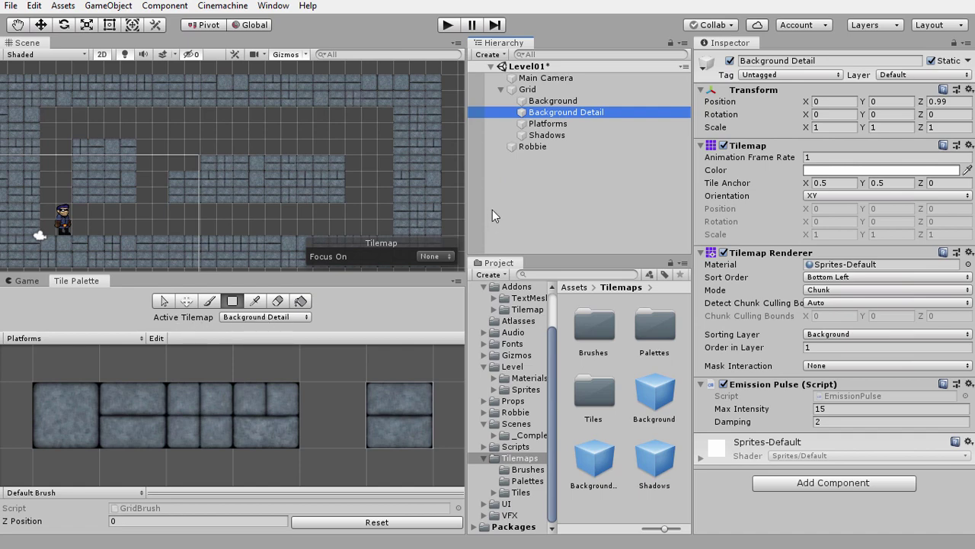
pyautogui.click(548, 123)
pyautogui.click(544, 134)
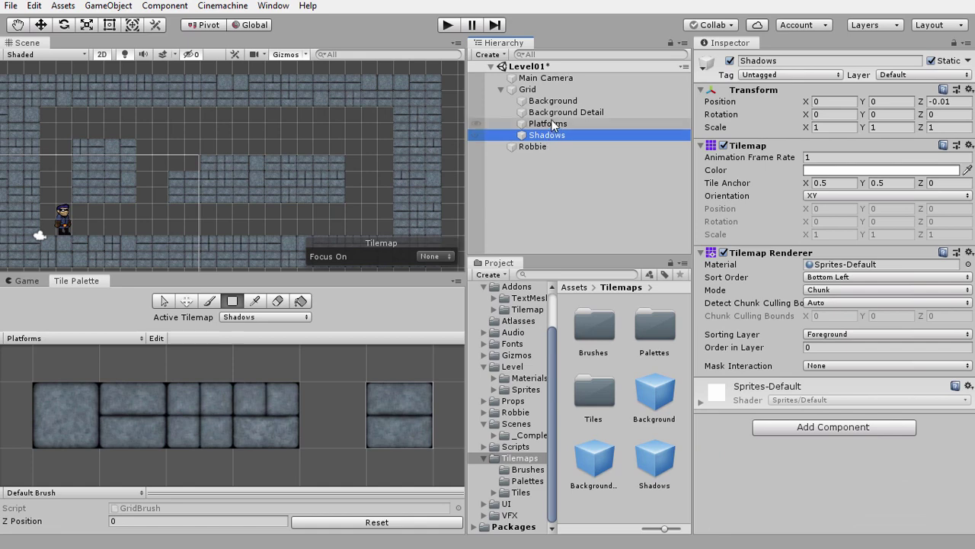
# Step: Make Background the active tilemap to paint on
pyautogui.click(554, 102)
pyautogui.click(237, 317)
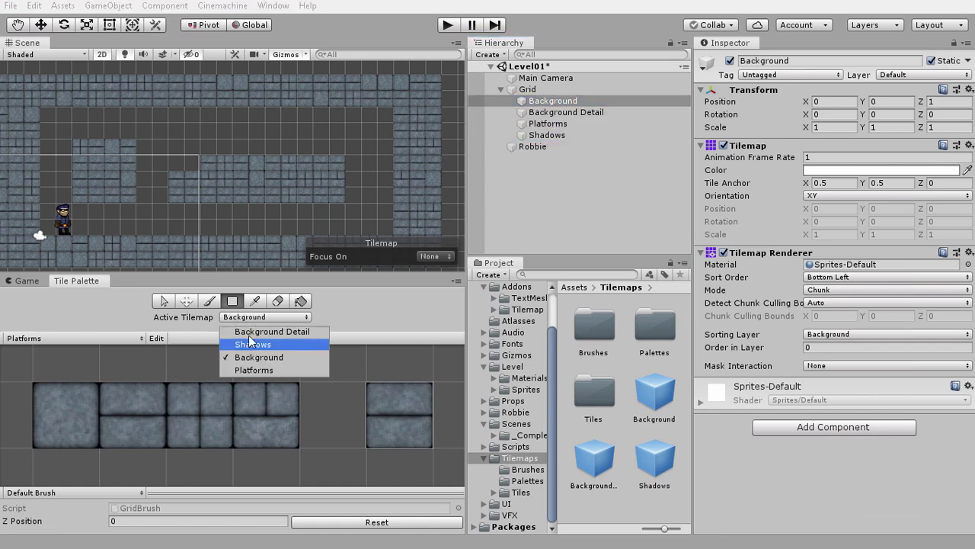
pyautogui.click(244, 357)
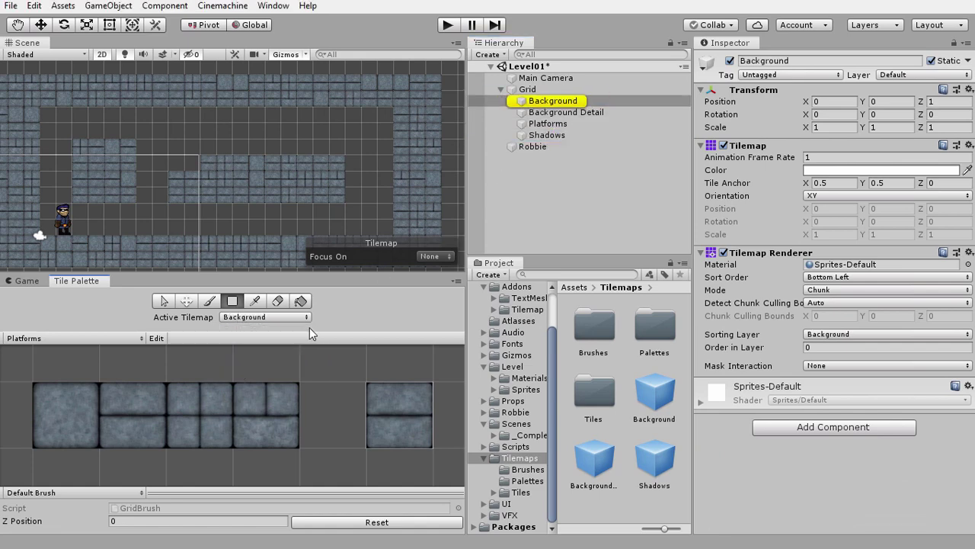
# Step: Box-fill the level with the 2x2 dark green brick tile from the Background palette
pyautogui.scroll(-2, 267, 213)
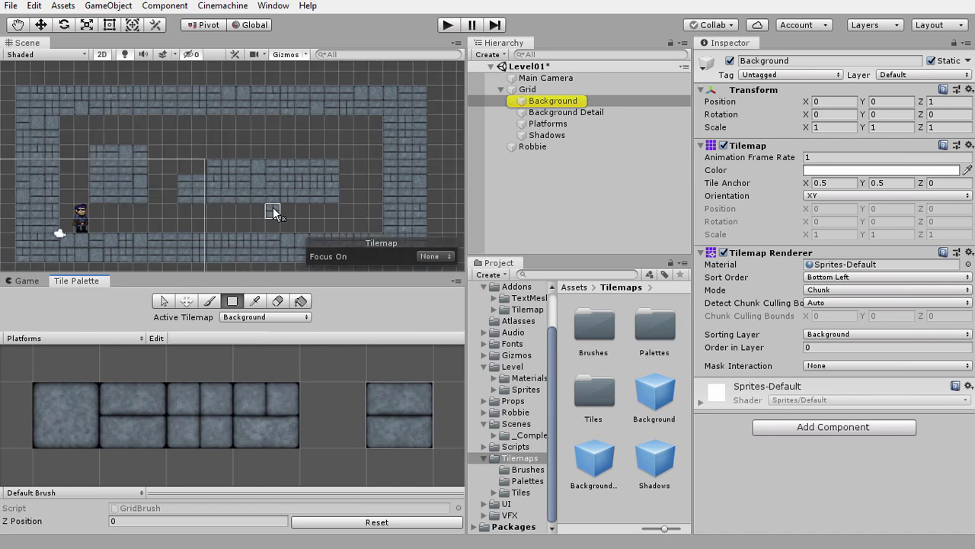
pyautogui.scroll(-2, 287, 198)
pyautogui.scroll(-2, 276, 197)
pyautogui.moveTo(276, 198); pyautogui.dragTo(290, 180, button='middle')
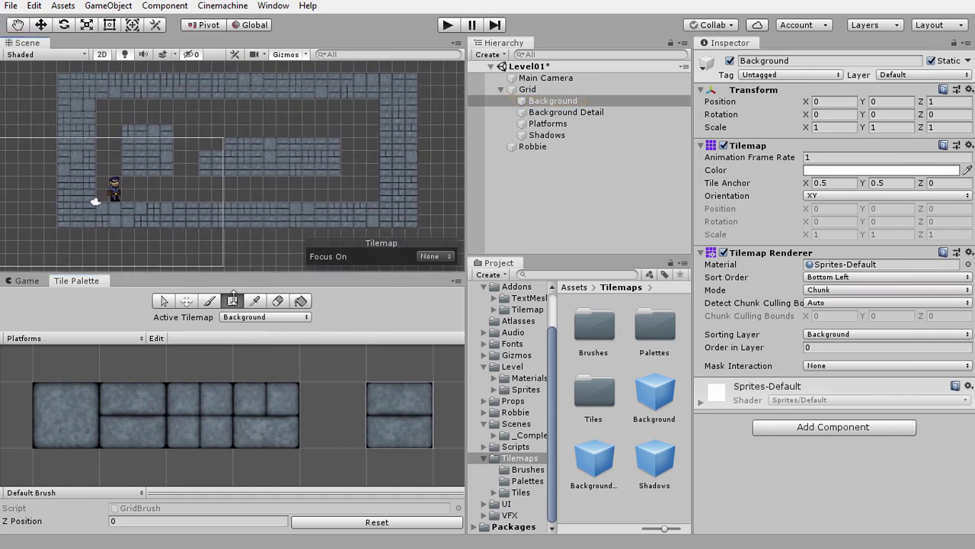
pyautogui.click(233, 301)
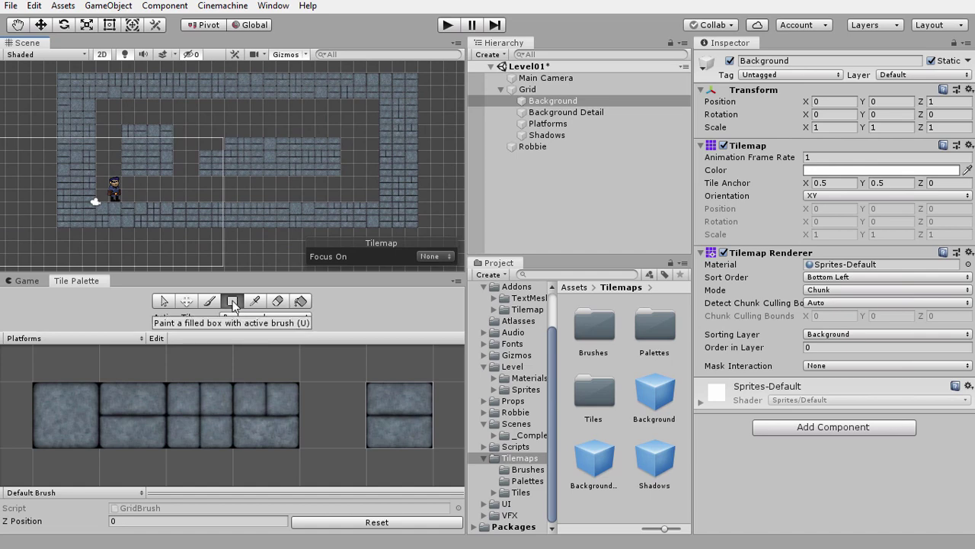
pyautogui.click(42, 338)
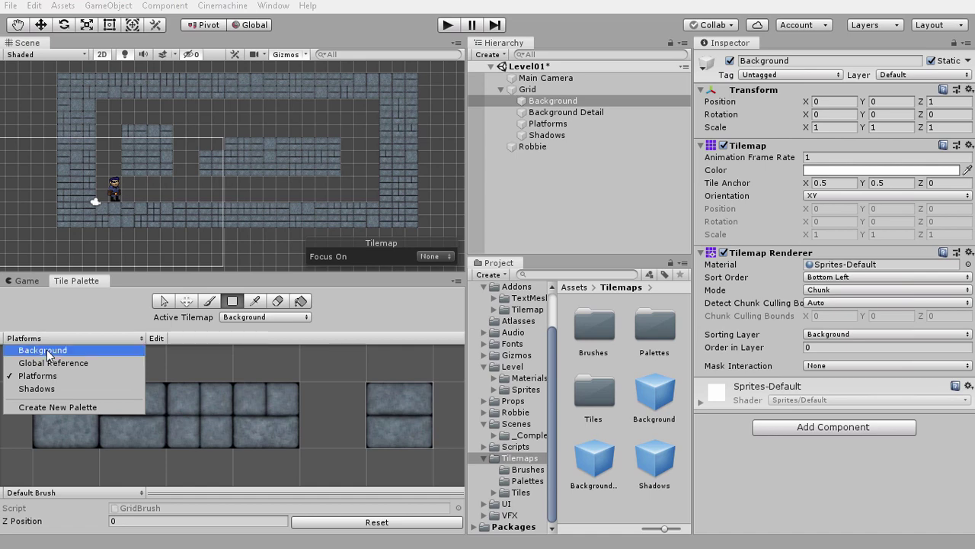
pyautogui.click(47, 349)
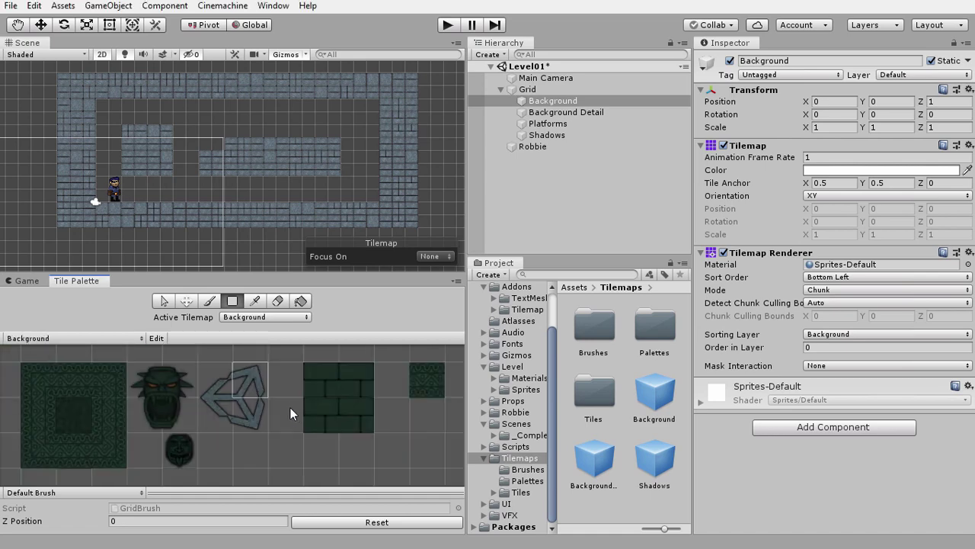
pyautogui.click(325, 379)
pyautogui.moveTo(330, 387); pyautogui.dragTo(355, 415)
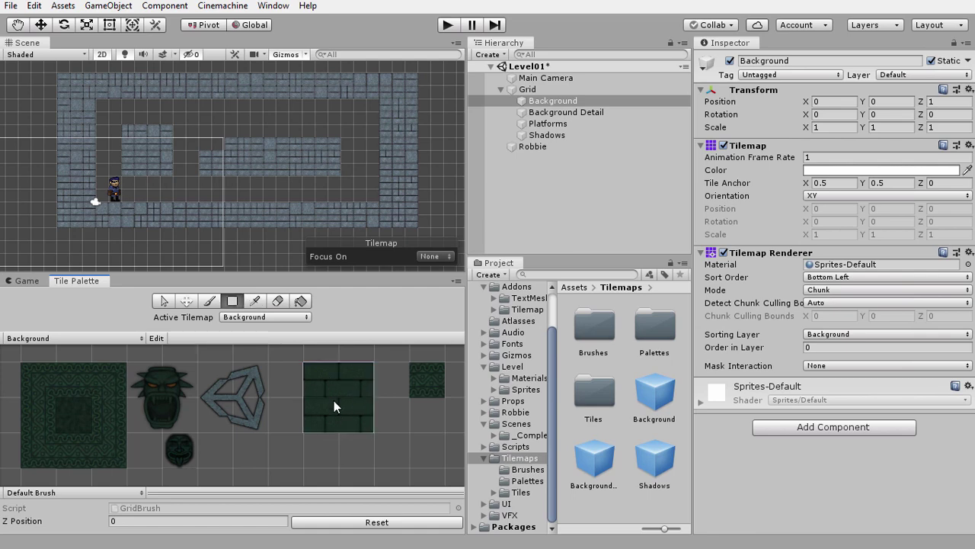
pyautogui.moveTo(68, 79); pyautogui.dragTo(367, 213)
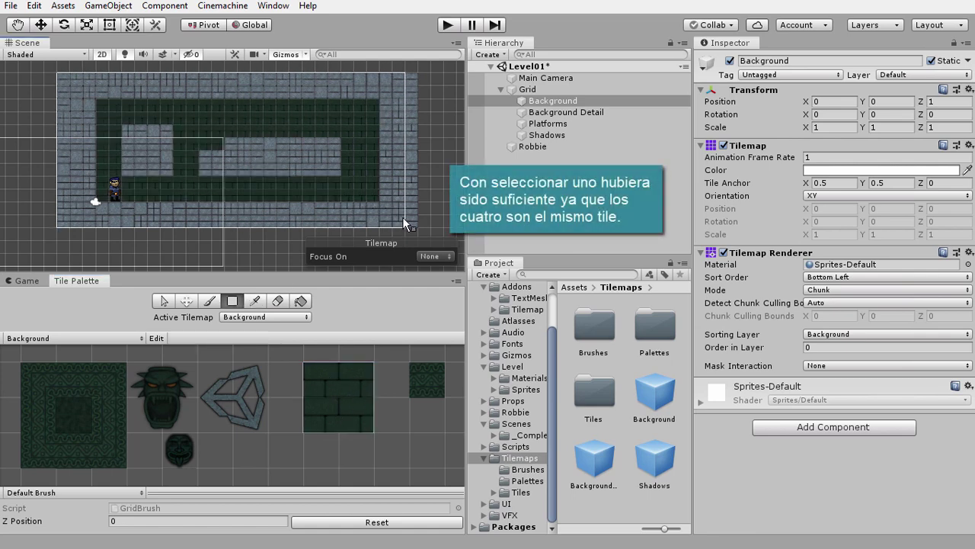
pyautogui.moveTo(368, 208); pyautogui.dragTo(410, 217)
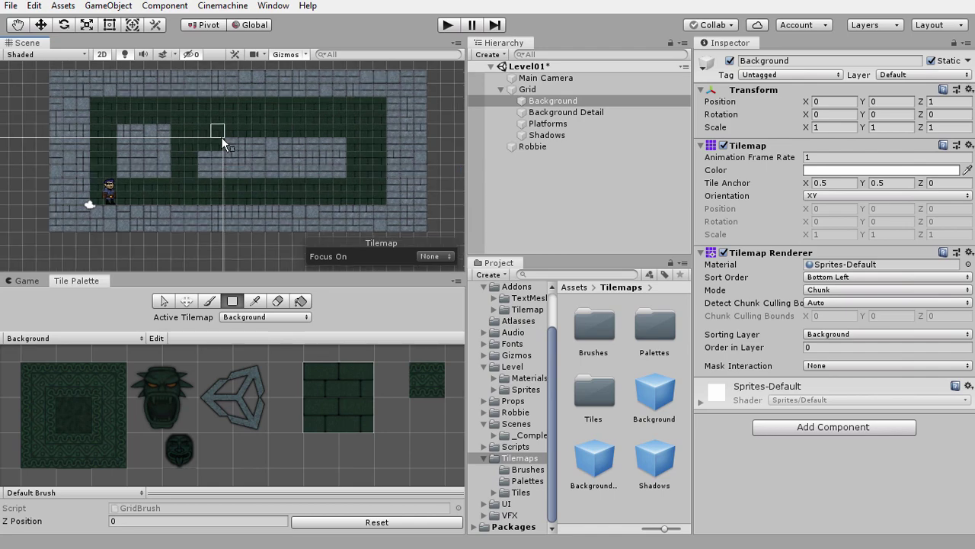
# Step: Check the new bricks, pick the small dark patterned tile and open the Tiles asset folder
pyautogui.scroll(5, 205, 158)
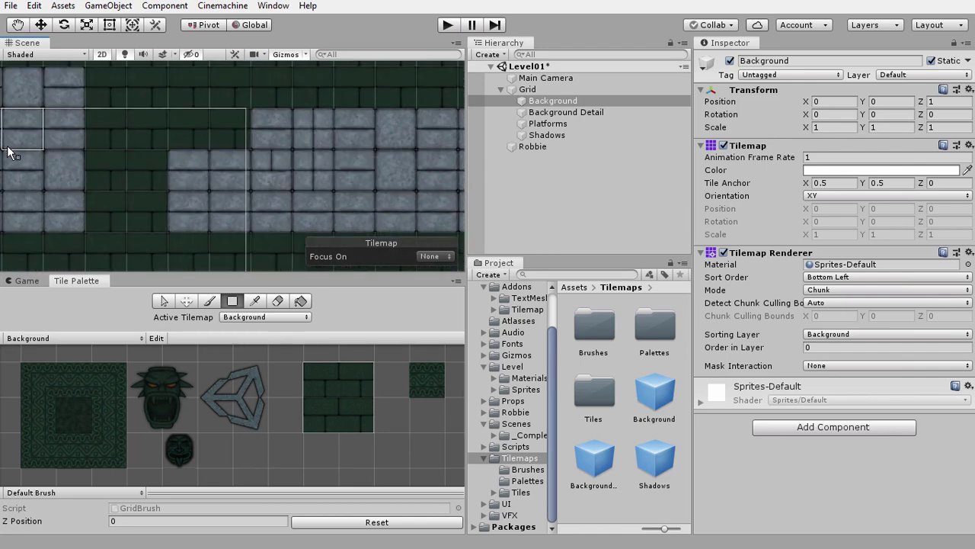
pyautogui.moveTo(162, 162)
pyautogui.mouseDown(button='middle')
pyautogui.moveTo(277, 124)
pyautogui.moveTo(310, 140)
pyautogui.mouseUp(button='middle')
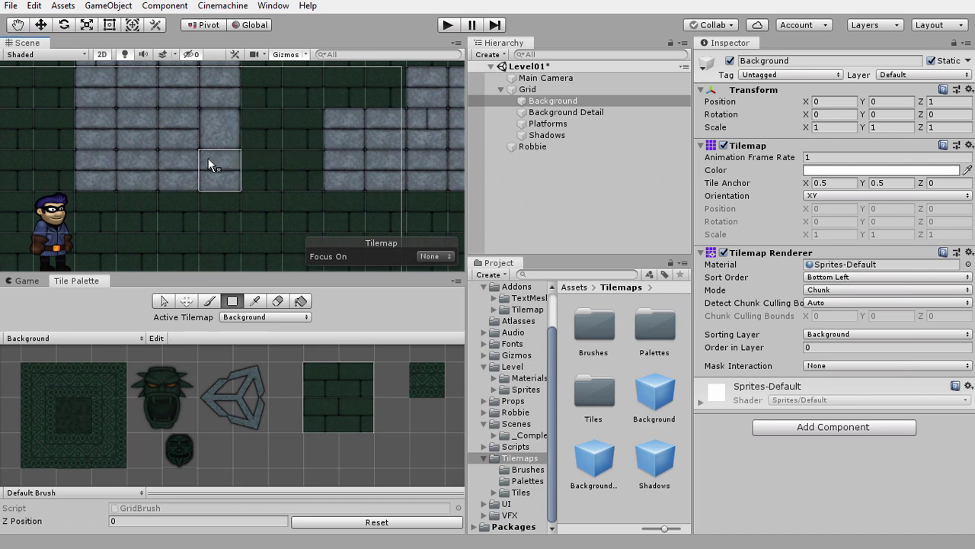
pyautogui.moveTo(173, 162); pyautogui.dragTo(228, 168, button='middle')
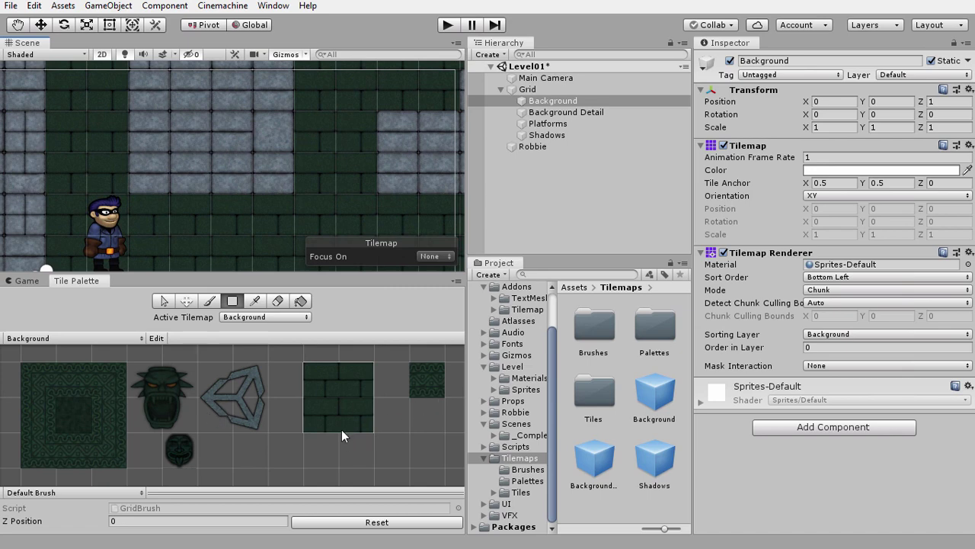
pyautogui.click(424, 381)
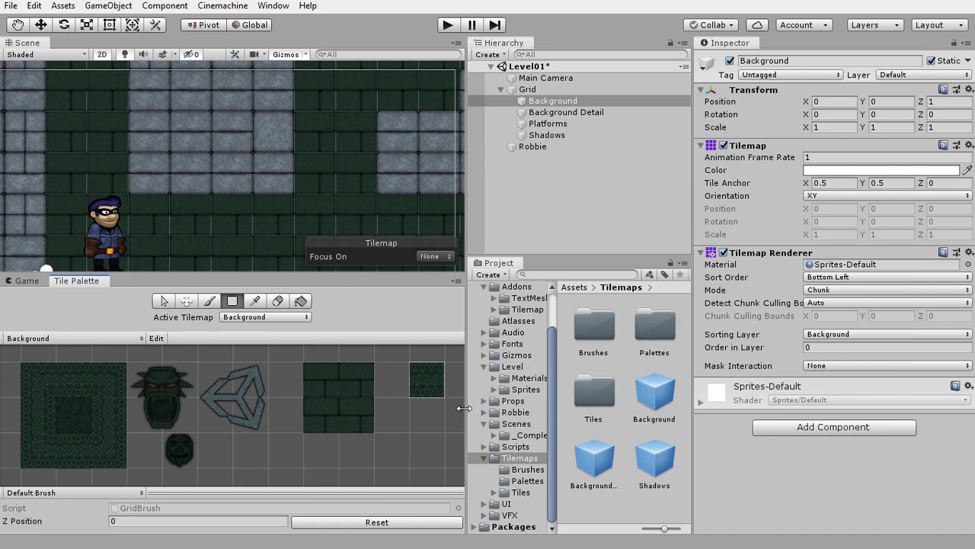
pyautogui.click(516, 492)
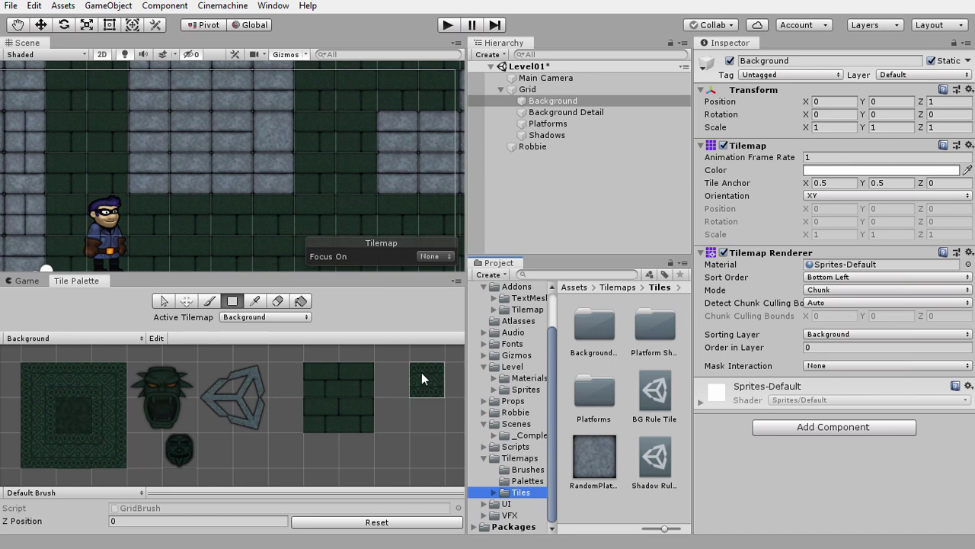
# Step: Review the BG Rule Tile's tiling rules and require a matching neighbour above in one rule
pyautogui.click(649, 394)
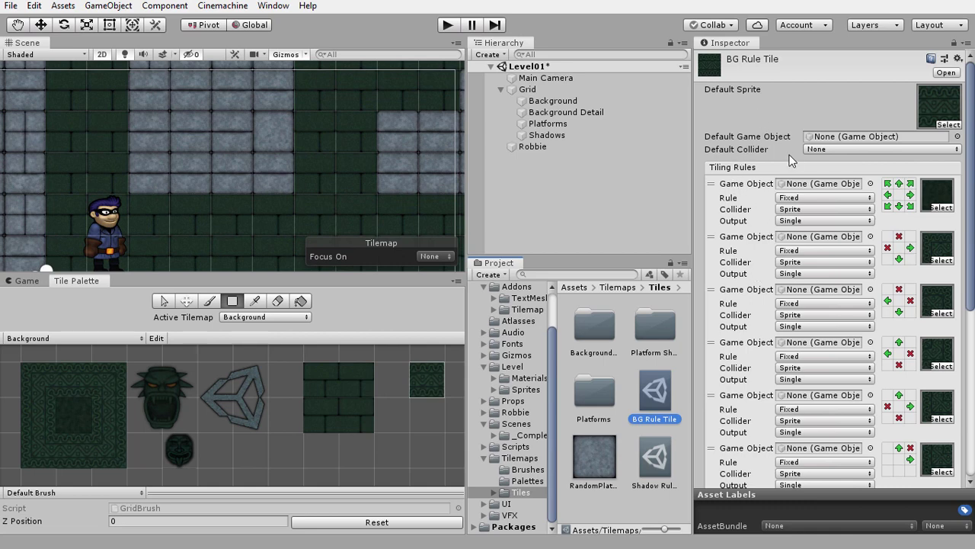
pyautogui.moveTo(969, 186); pyautogui.dragTo(969, 195)
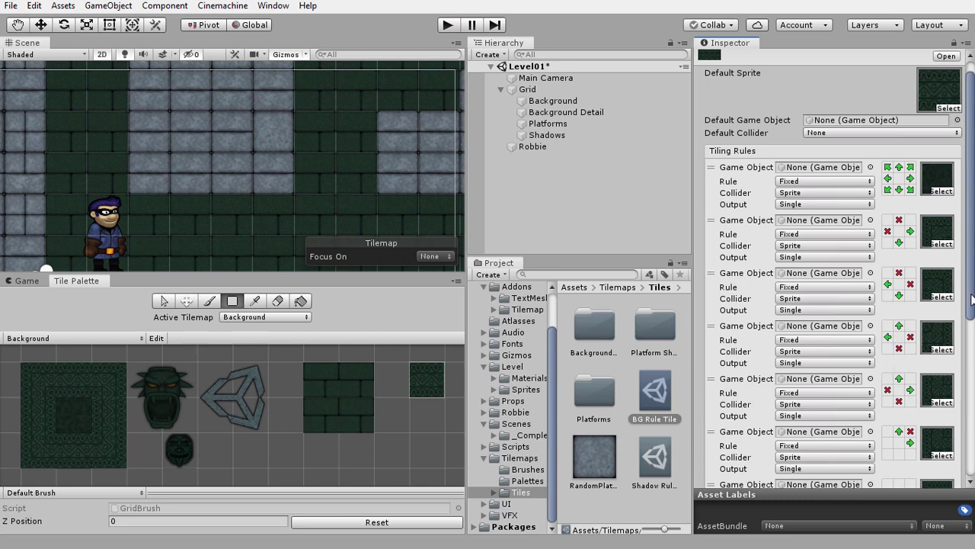
pyautogui.scroll(-3, 937, 312)
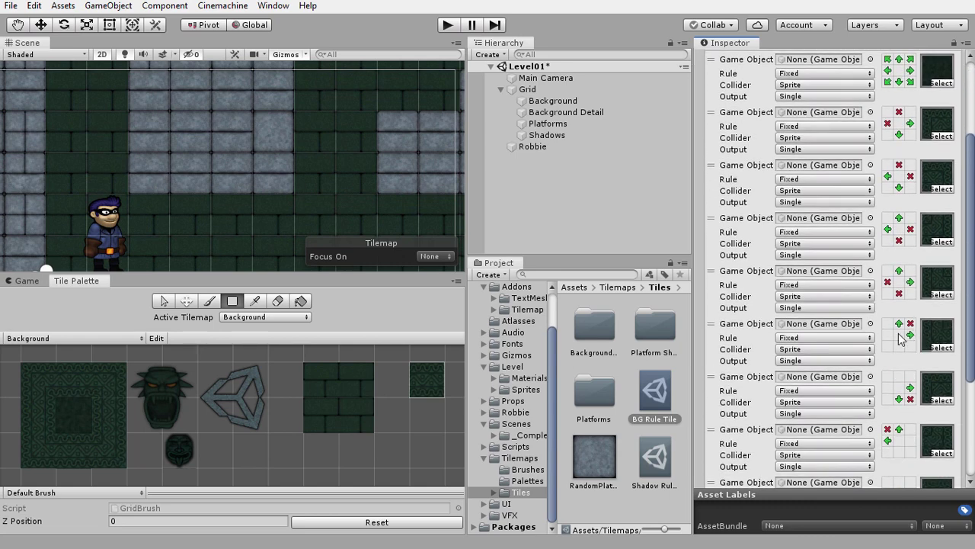
pyautogui.click(900, 323)
pyautogui.moveTo(970, 303); pyautogui.dragTo(968, 343)
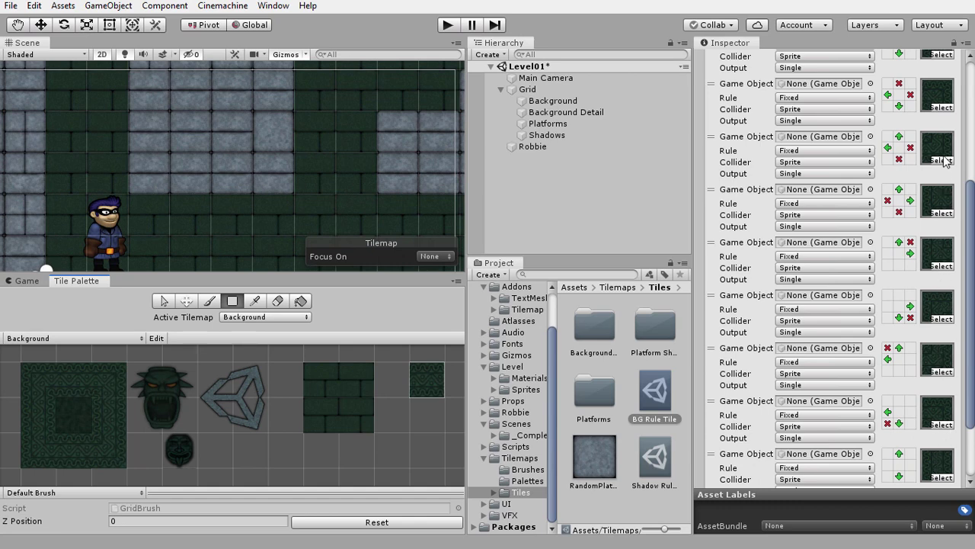
# Step: Paint patterned BG Rule Tiles along the character's corridor
pyautogui.scroll(5, 924, 118)
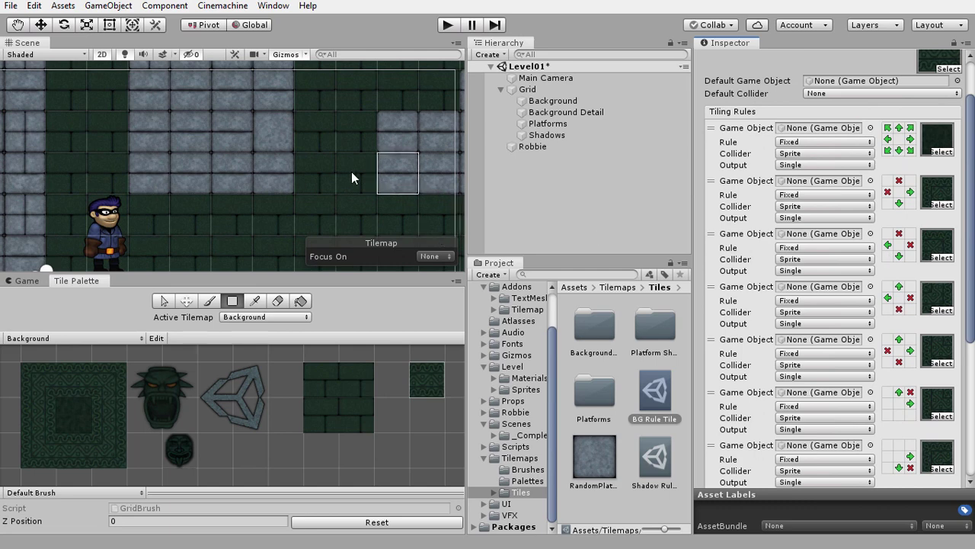
pyautogui.scroll(-3, 350, 170)
pyautogui.moveTo(300, 129); pyautogui.dragTo(290, 211, button='middle')
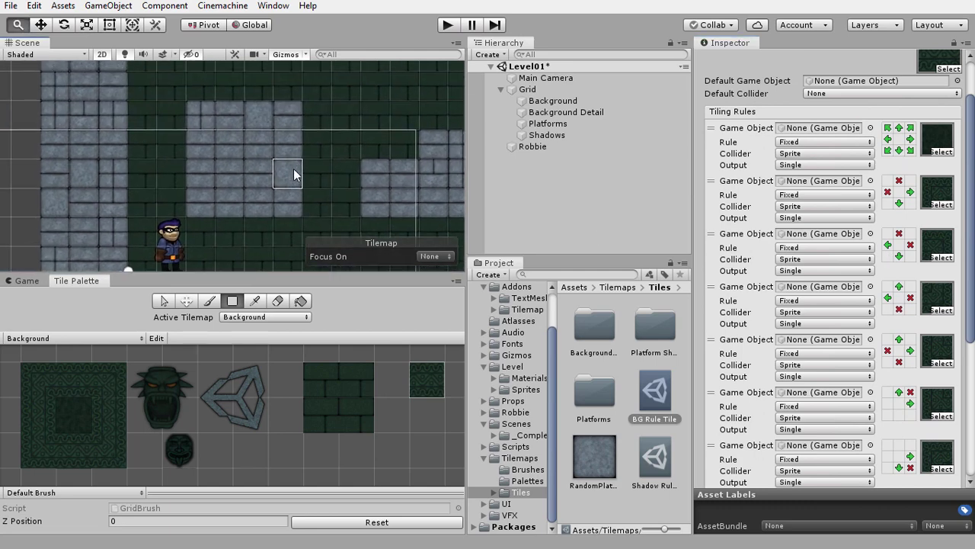
pyautogui.moveTo(216, 209); pyautogui.dragTo(280, 128, button='middle')
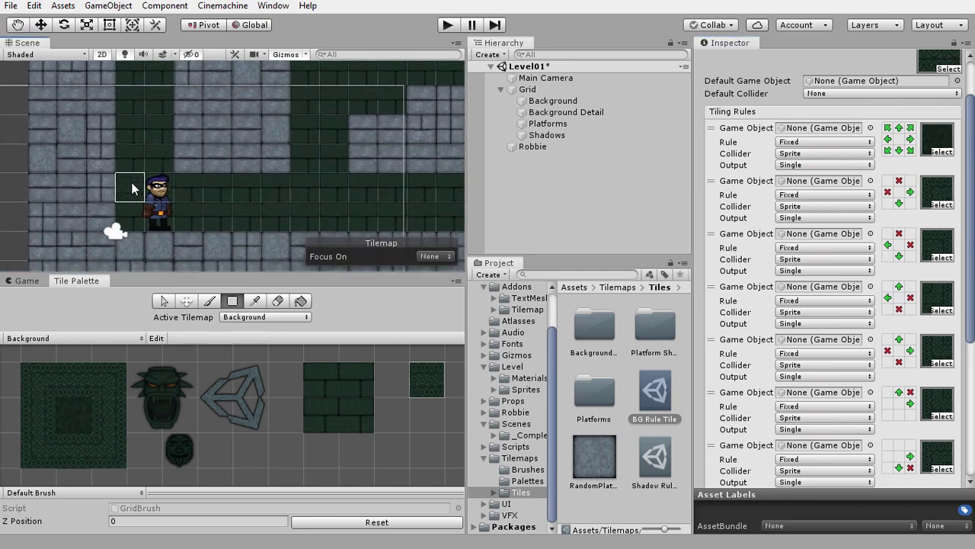
pyautogui.moveTo(119, 188)
pyautogui.mouseDown()
pyautogui.moveTo(287, 195)
pyautogui.moveTo(336, 144)
pyautogui.mouseUp()
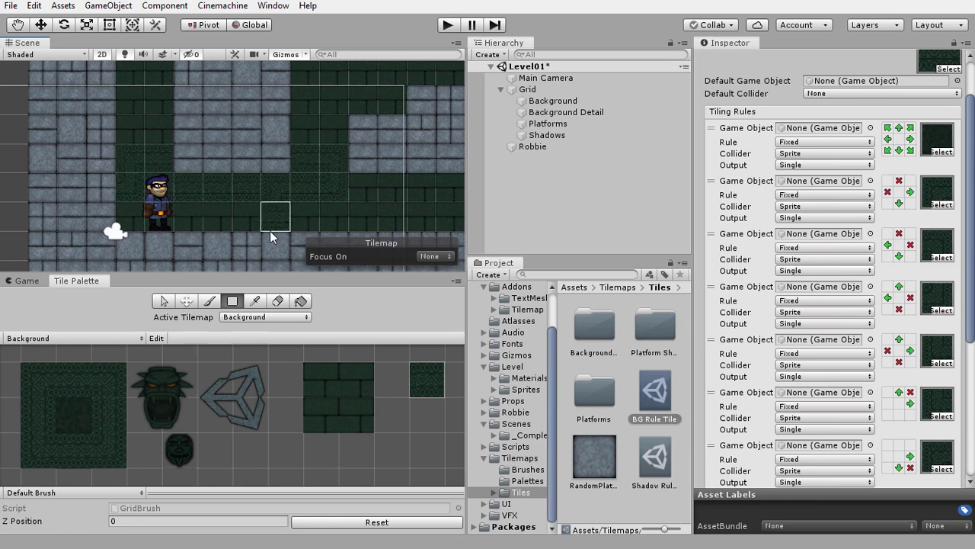
pyautogui.click(211, 301)
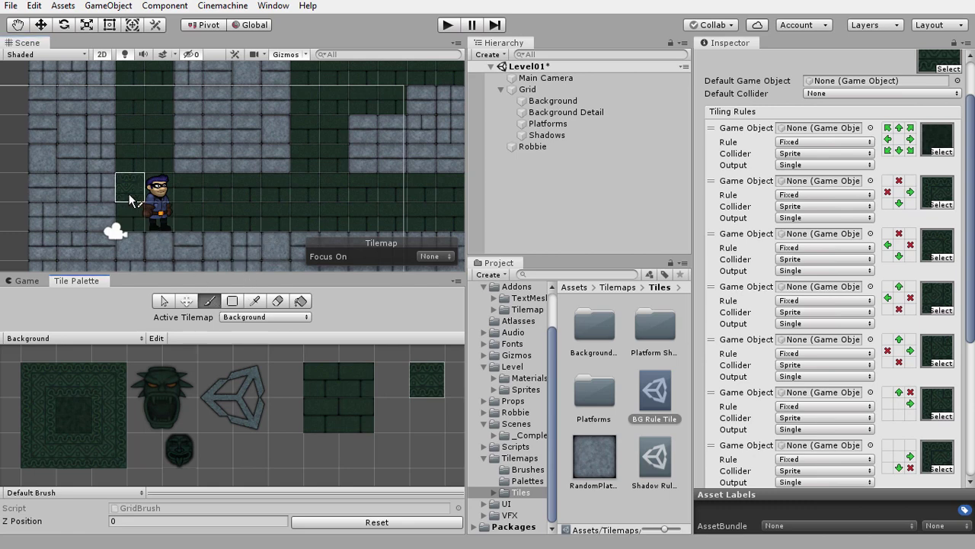
pyautogui.moveTo(129, 198)
pyautogui.mouseDown()
pyautogui.moveTo(267, 200)
pyautogui.moveTo(330, 162)
pyautogui.mouseUp()
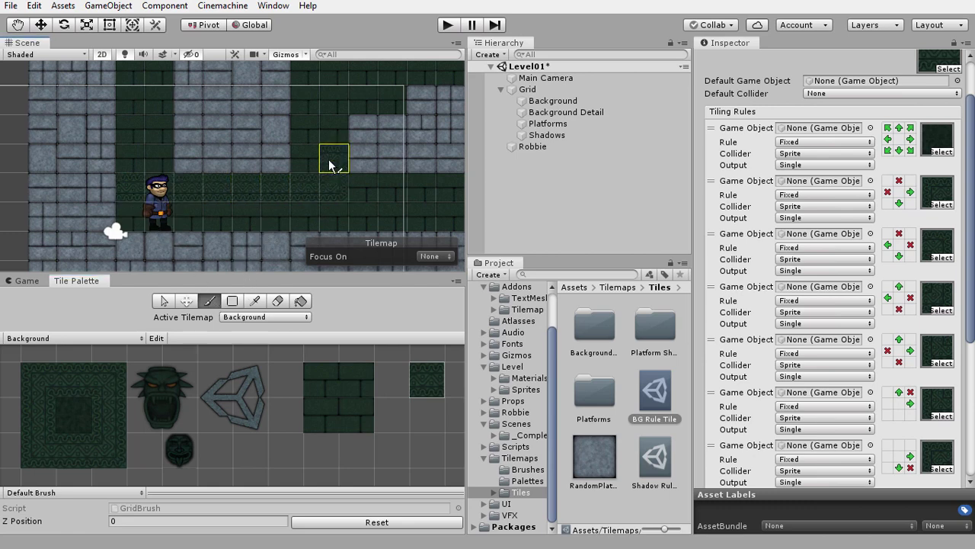
# Step: Paint patterned tiles down the upper column and along the remaining corridor rows, then pick the mask tile
pyautogui.moveTo(336, 120); pyautogui.dragTo(303, 190)
pyautogui.moveTo(353, 152); pyautogui.dragTo(313, 240, button='middle')
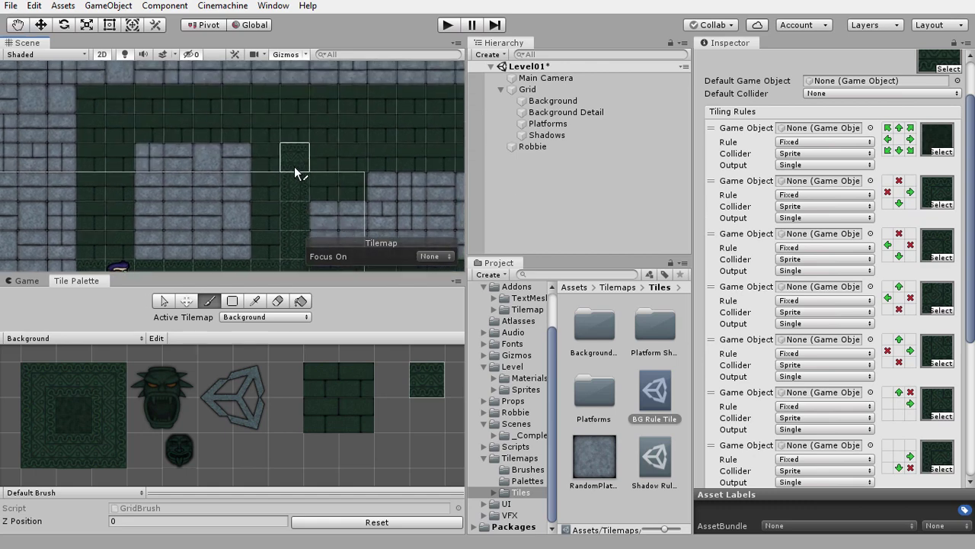
pyautogui.moveTo(296, 171); pyautogui.dragTo(412, 177)
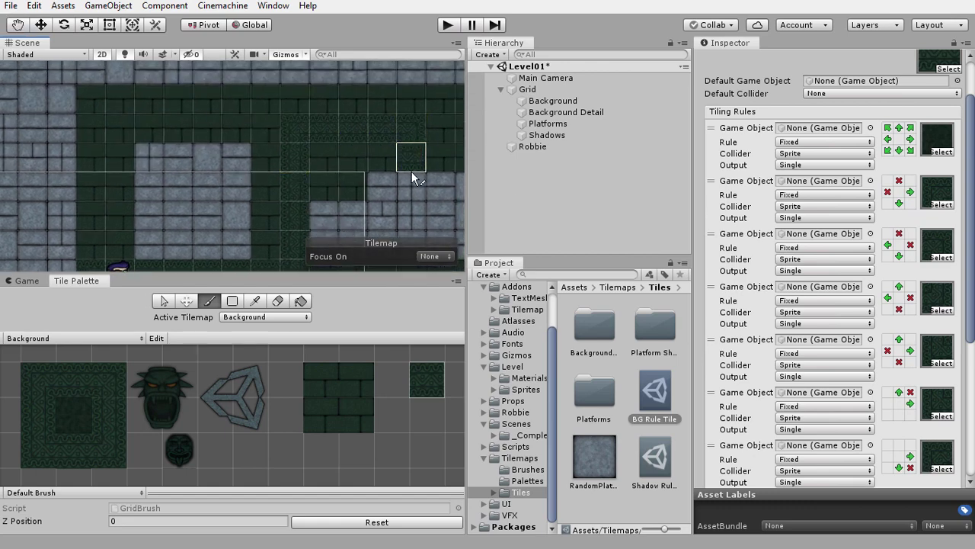
pyautogui.moveTo(412, 178); pyautogui.dragTo(224, 210, button='middle')
pyautogui.moveTo(236, 164); pyautogui.dragTo(409, 187)
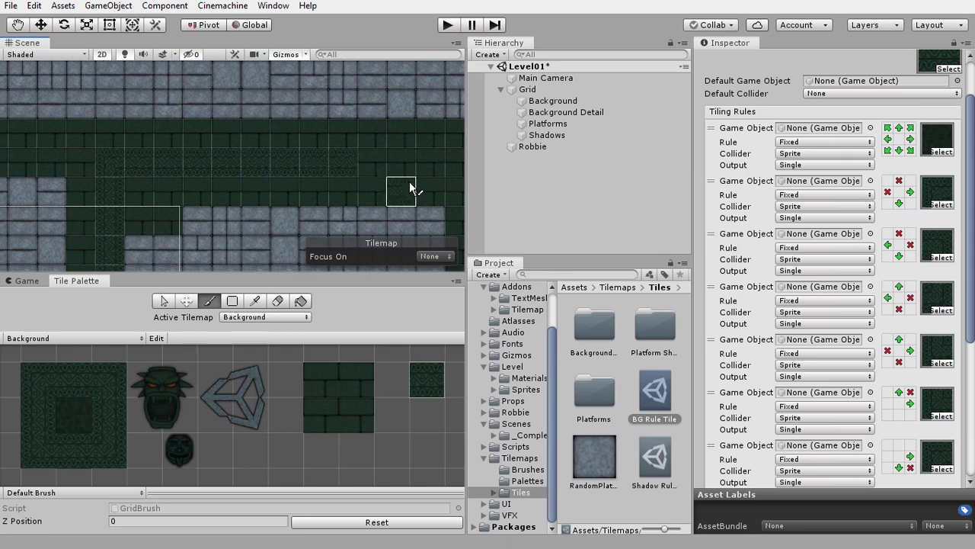
pyautogui.moveTo(409, 181); pyautogui.dragTo(195, 170, button='middle')
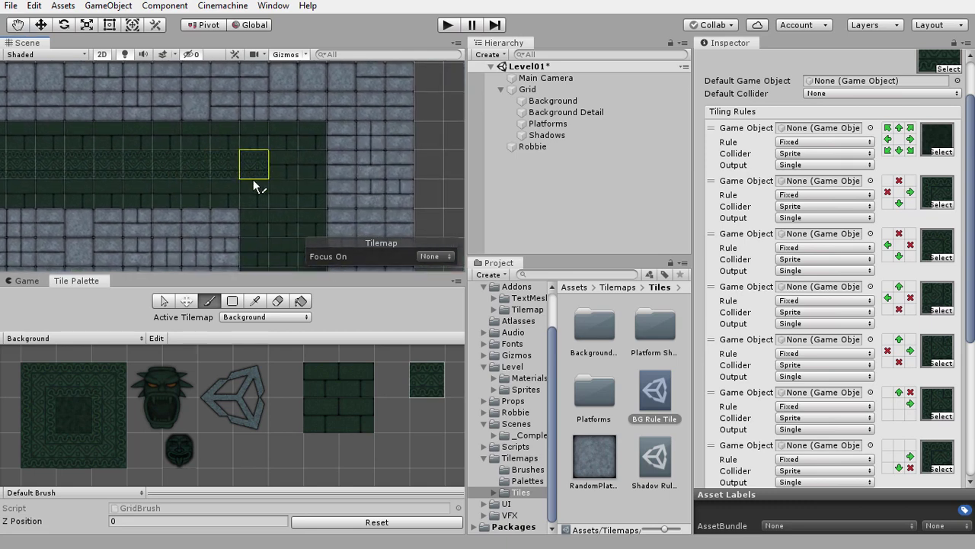
pyautogui.moveTo(253, 179); pyautogui.dragTo(292, 140)
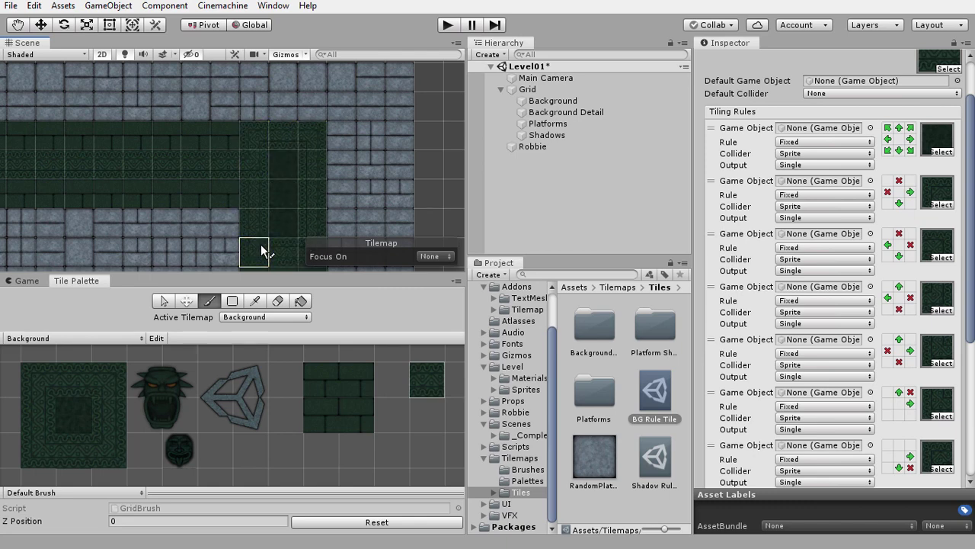
pyautogui.moveTo(263, 244); pyautogui.dragTo(297, 176, button='middle')
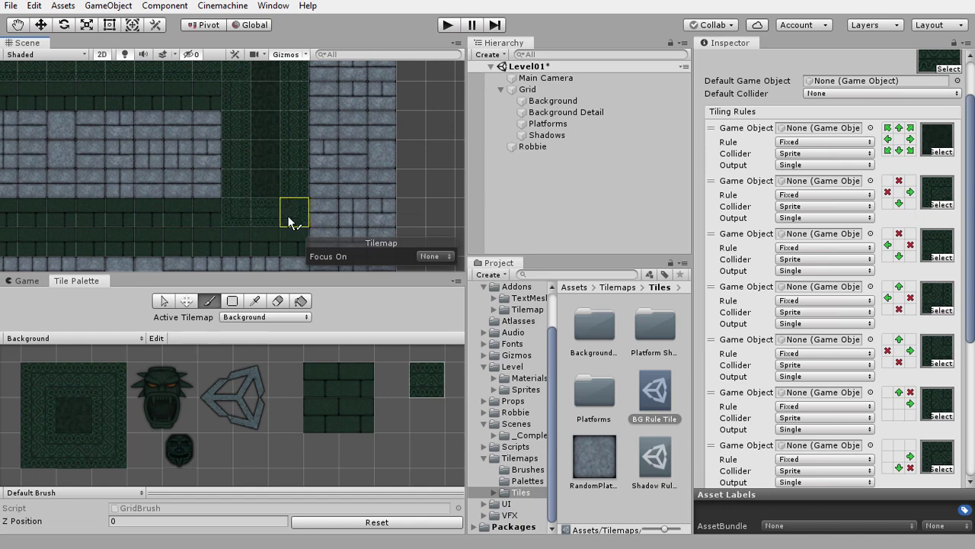
pyautogui.moveTo(221, 141)
pyautogui.mouseDown(button='middle')
pyautogui.moveTo(295, 221)
pyautogui.moveTo(202, 207)
pyautogui.moveTo(259, 165)
pyautogui.moveTo(206, 193)
pyautogui.mouseUp(button='middle')
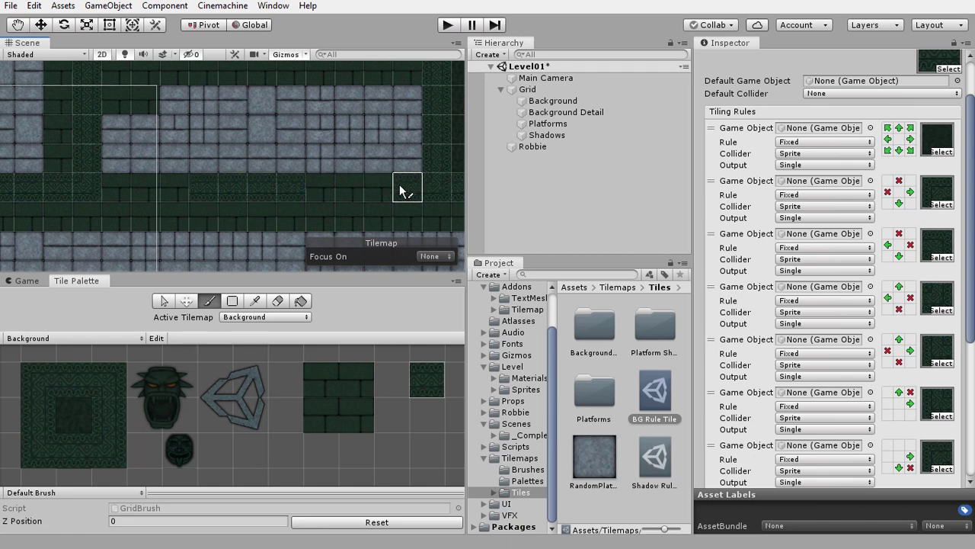
pyautogui.click(205, 189)
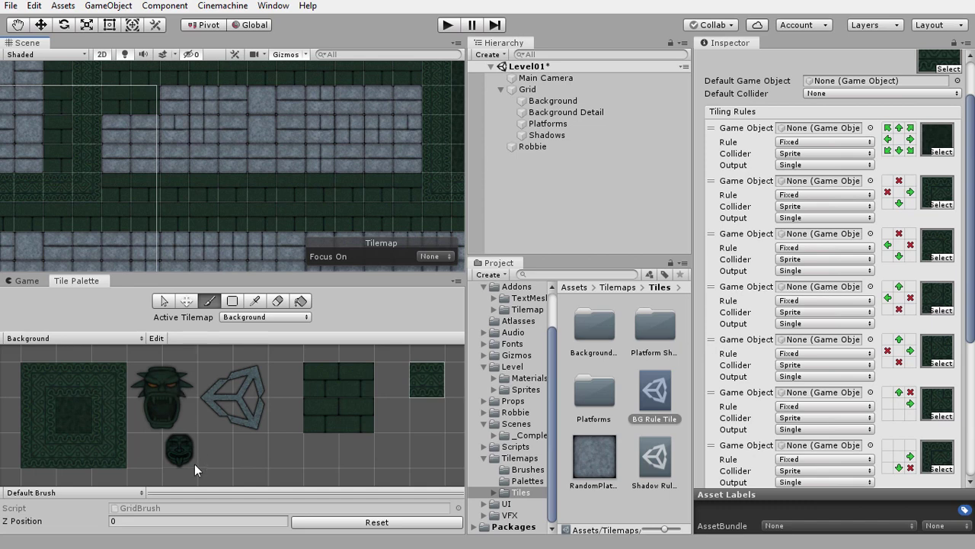
pyautogui.click(180, 449)
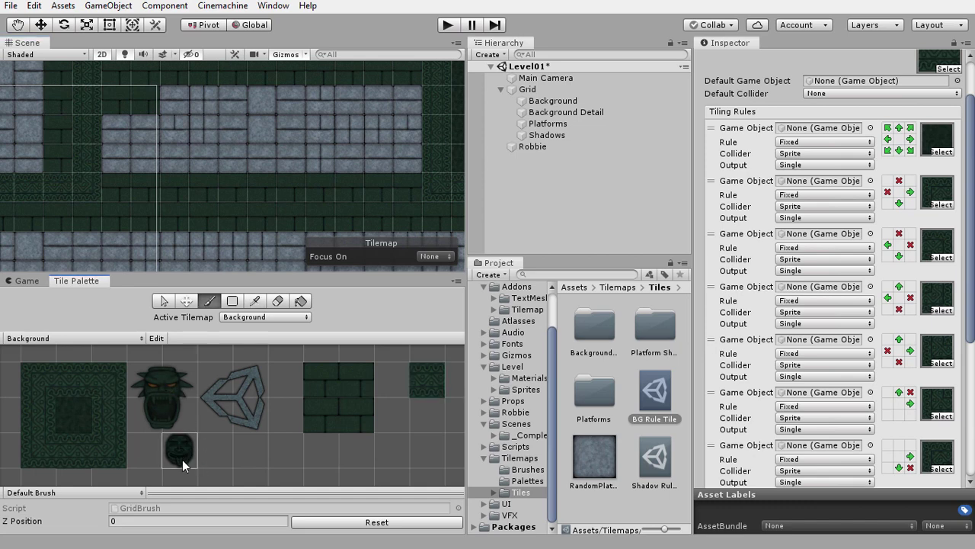
# Step: Place the mask tile, cover that cell with plain brick, and make Background Detail the active layer
pyautogui.click(261, 187)
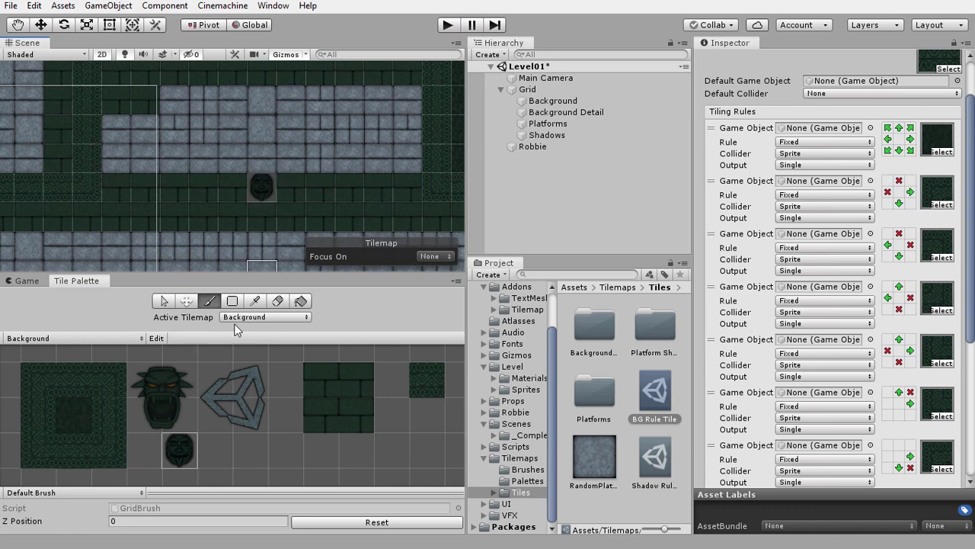
pyautogui.click(415, 382)
pyautogui.click(324, 383)
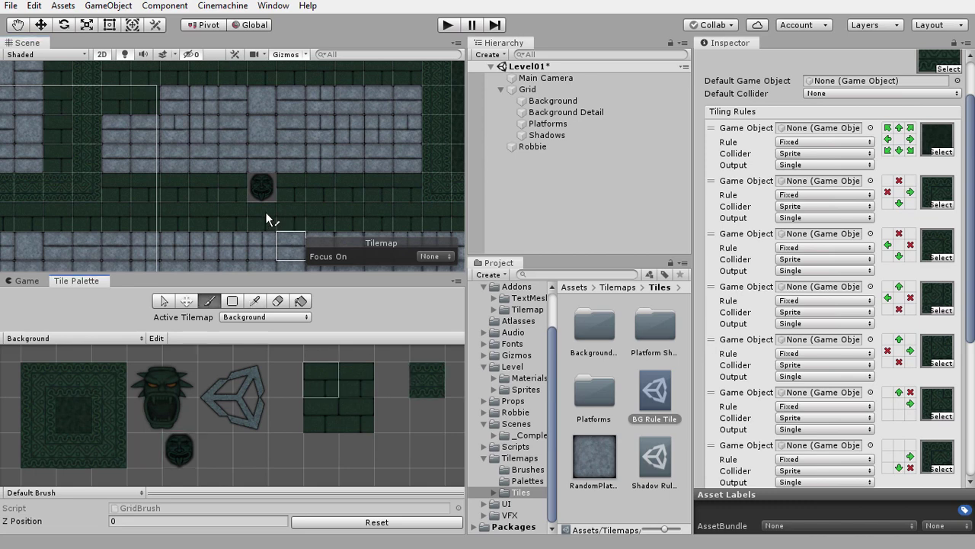
pyautogui.click(262, 196)
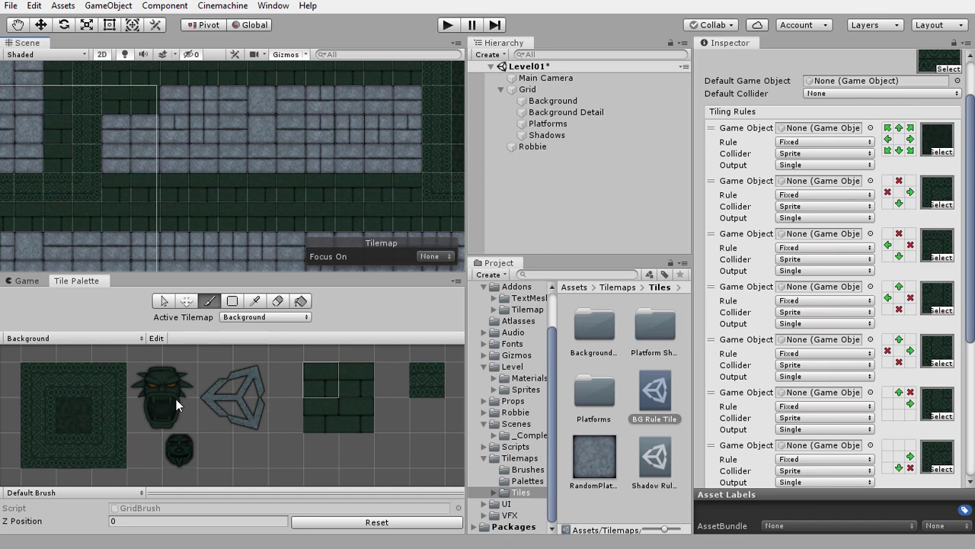
pyautogui.click(538, 103)
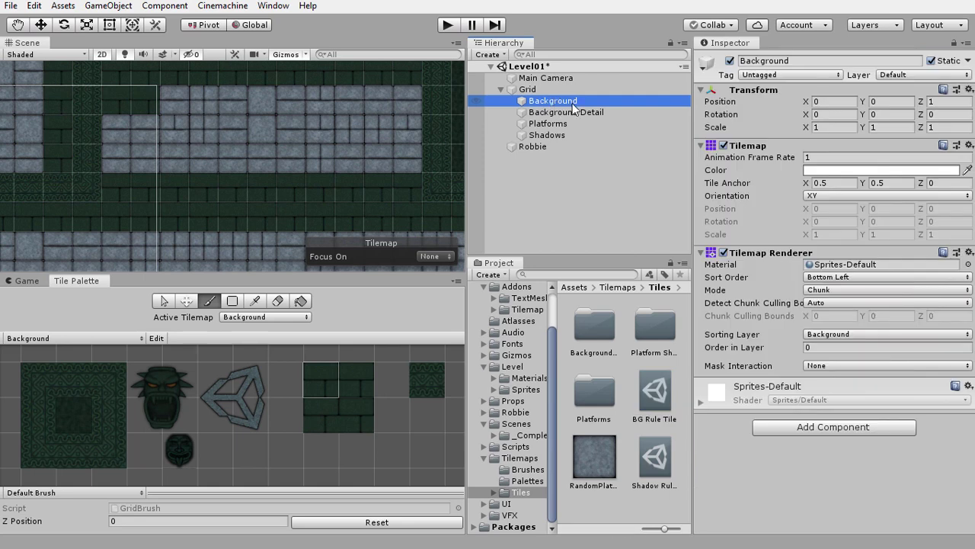
pyautogui.click(571, 113)
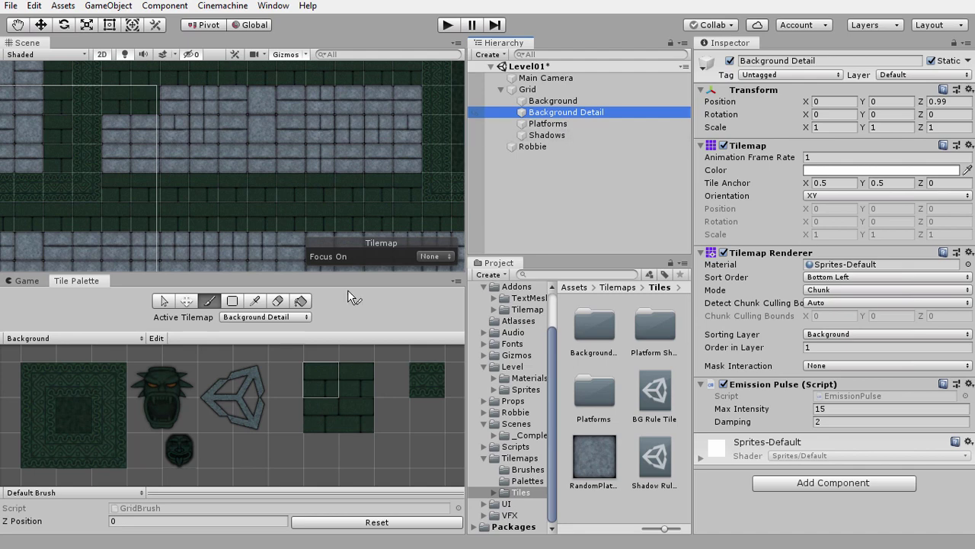
# Step: Try placing gargoyle pieces, erase the misplaced ones and select the whole 2x2 gargoyle block
pyautogui.click(144, 378)
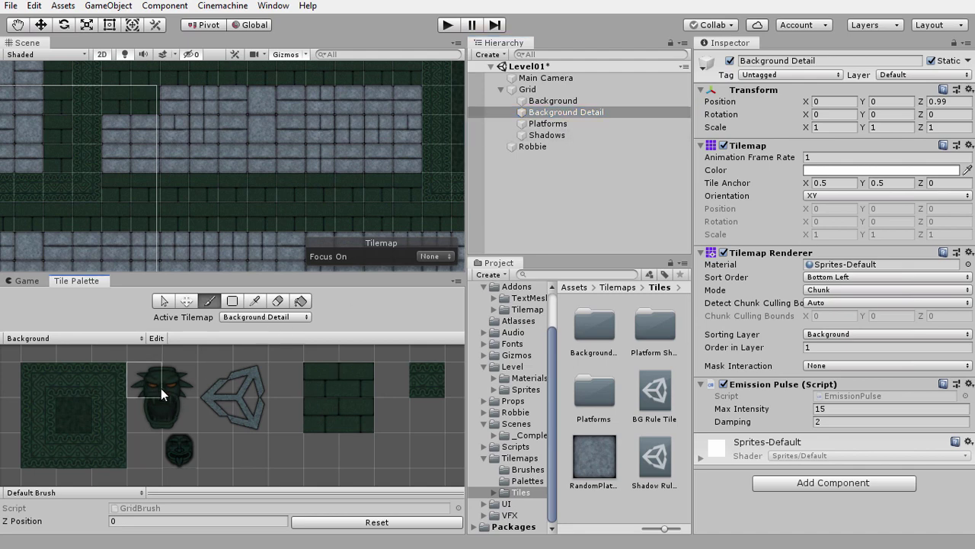
pyautogui.click(208, 190)
pyautogui.click(179, 380)
pyautogui.click(231, 202)
pyautogui.click(145, 415)
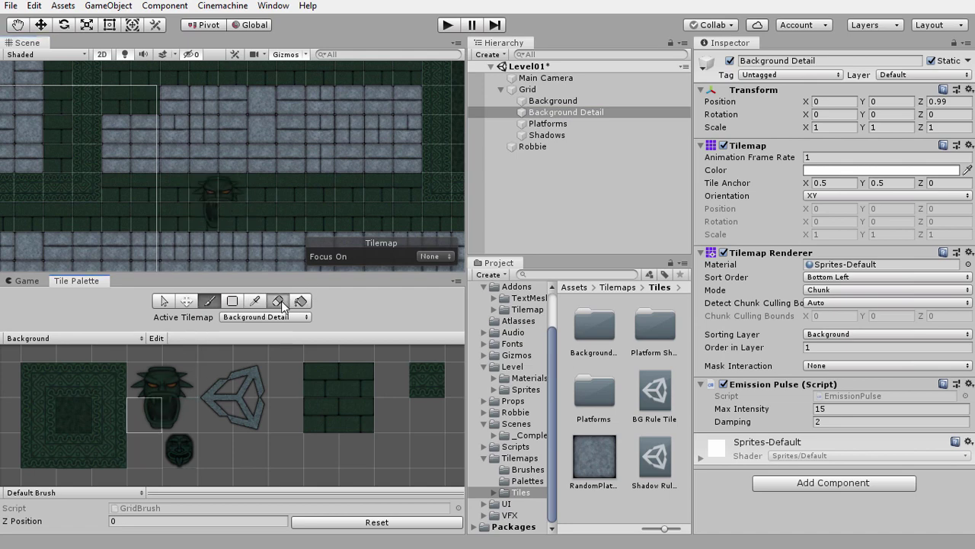
pyautogui.press('d')
pyautogui.moveTo(213, 207); pyautogui.dragTo(229, 193)
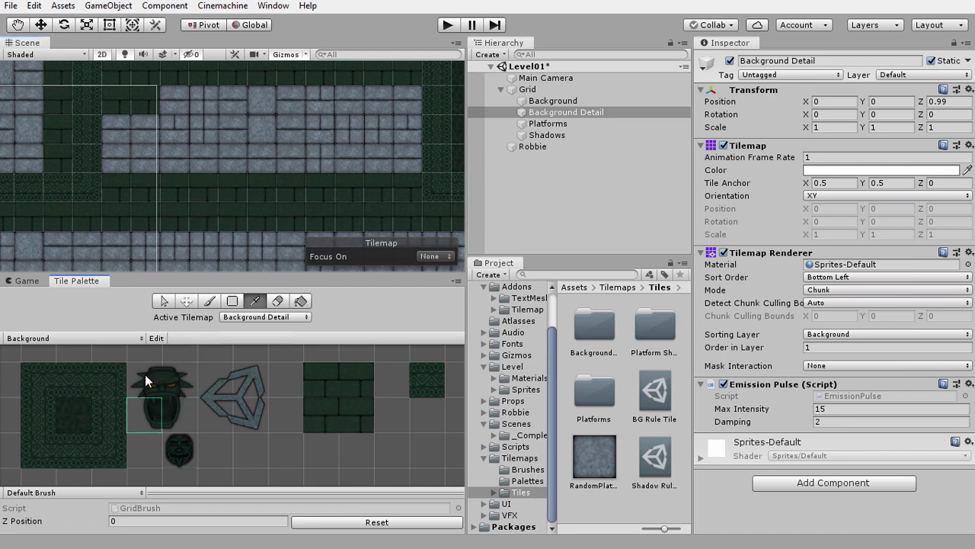
pyautogui.moveTo(145, 374); pyautogui.dragTo(189, 414)
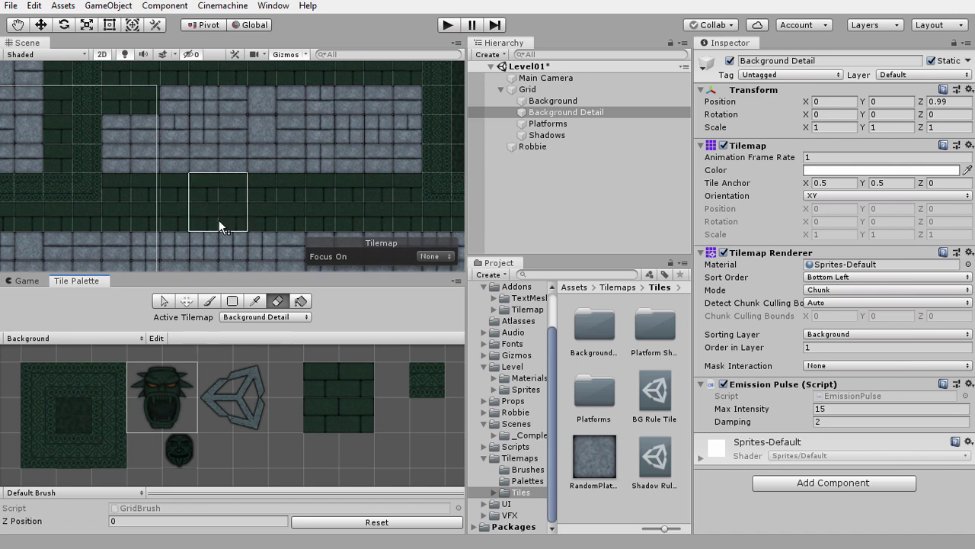
pyautogui.click(544, 114)
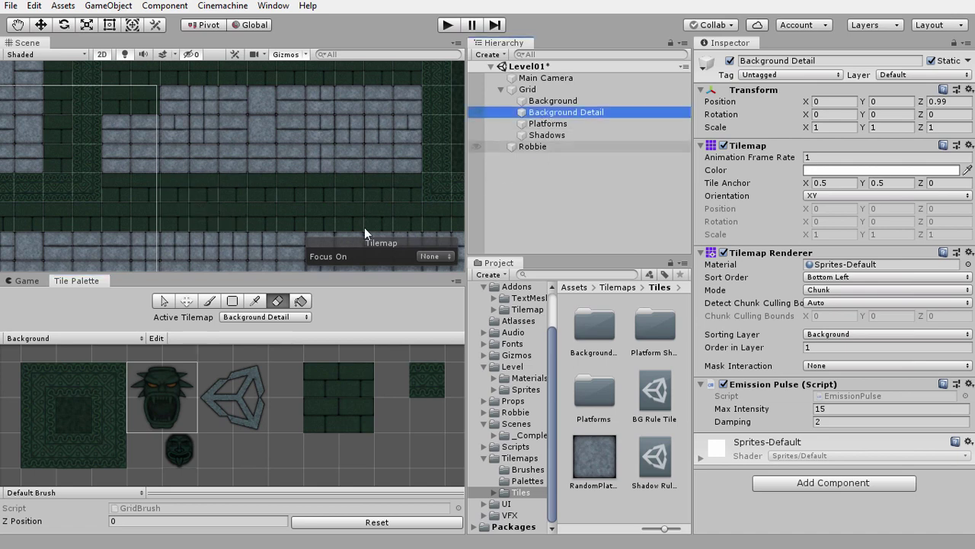
# Step: Paint demon head tiles on two walls of the maze
pyautogui.click(213, 301)
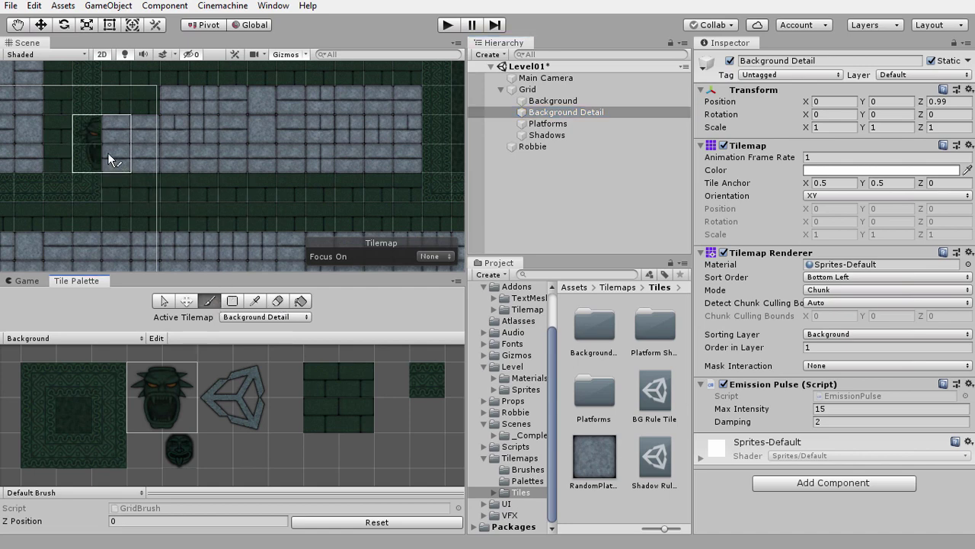
pyautogui.moveTo(108, 152); pyautogui.dragTo(272, 230, button='middle')
pyautogui.click(279, 143)
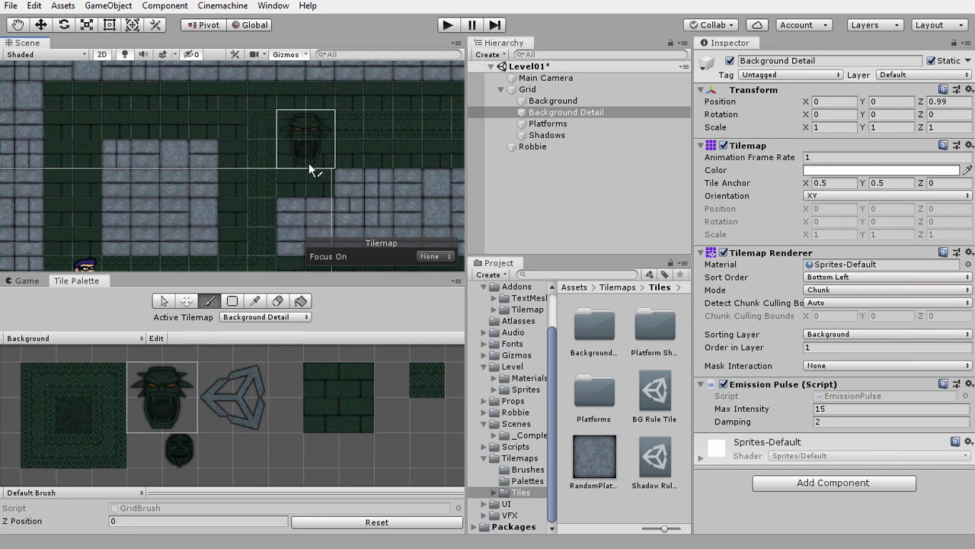
pyautogui.moveTo(267, 235); pyautogui.dragTo(221, 170, button='middle')
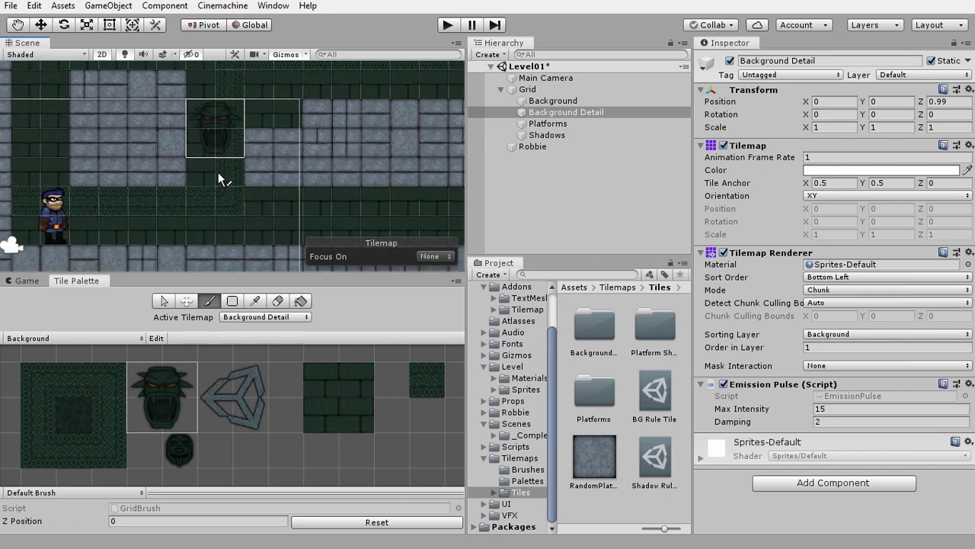
pyautogui.click(156, 235)
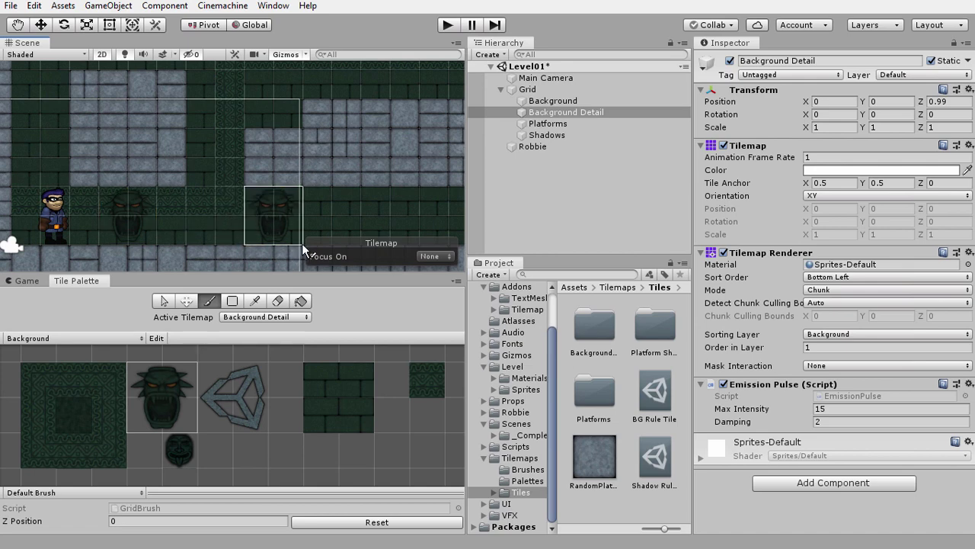
pyautogui.moveTo(371, 112); pyautogui.dragTo(268, 86, button='middle')
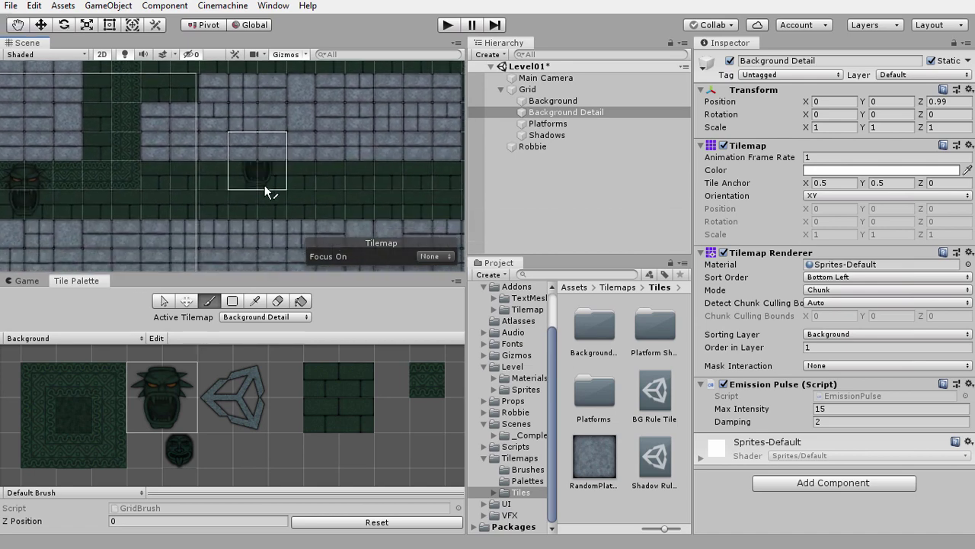
pyautogui.moveTo(272, 172); pyautogui.dragTo(260, 154, button='middle')
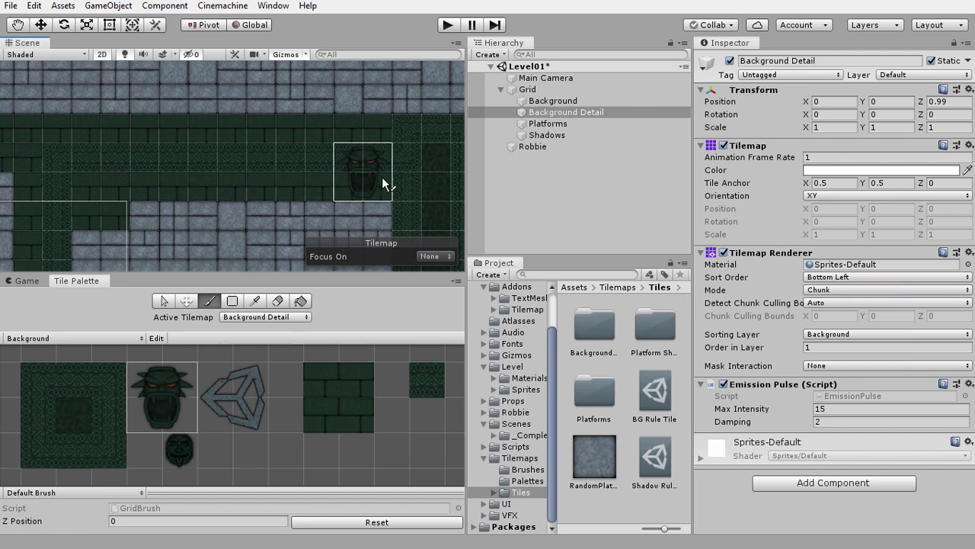
pyautogui.moveTo(383, 177)
pyautogui.mouseDown(button='middle')
pyautogui.moveTo(232, 167)
pyautogui.moveTo(273, 174)
pyautogui.mouseUp(button='middle')
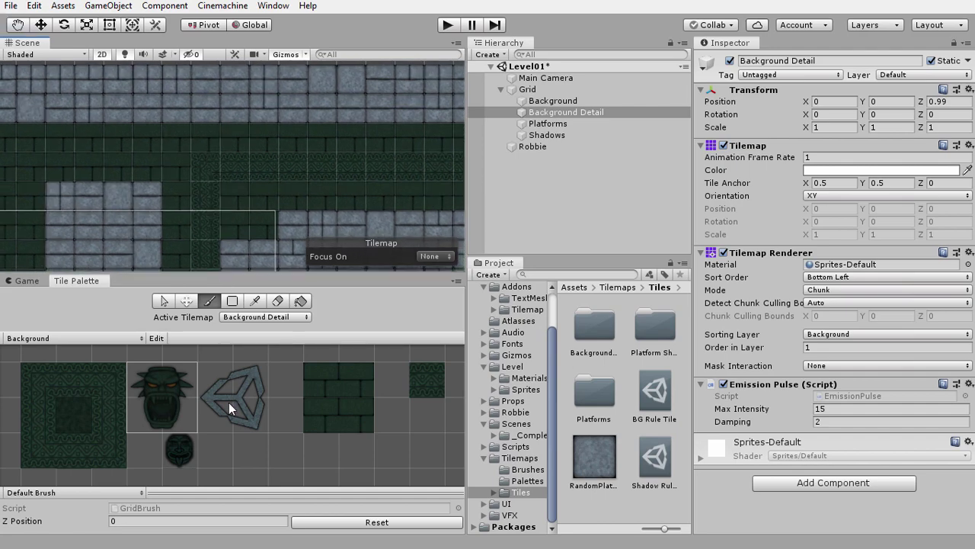
# Step: Paint small demon tiles in two adjacent cells
pyautogui.click(184, 447)
pyautogui.moveTo(233, 258)
pyautogui.mouseDown(button='middle')
pyautogui.moveTo(257, 156)
pyautogui.moveTo(248, 230)
pyautogui.mouseUp(button='middle')
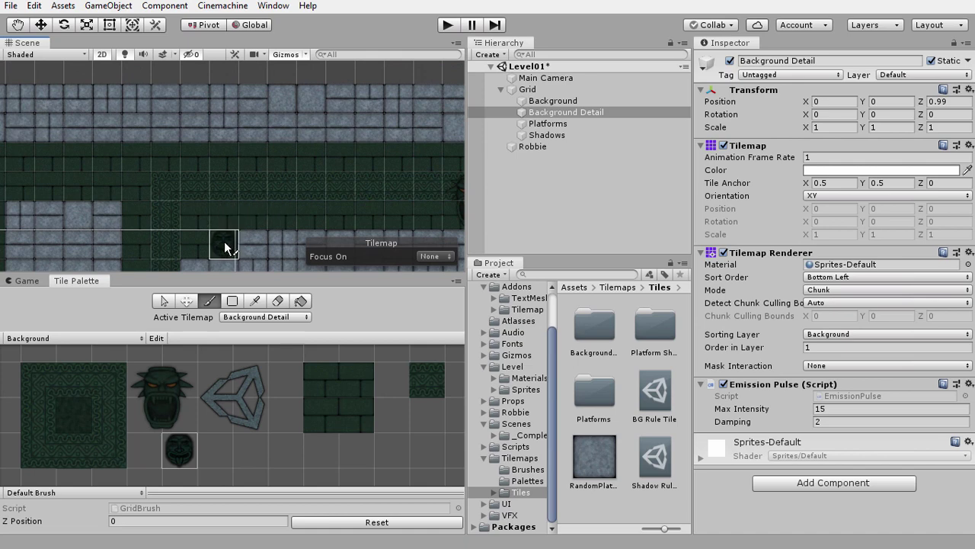
pyautogui.moveTo(225, 246); pyautogui.dragTo(199, 245)
pyautogui.moveTo(213, 247); pyautogui.dragTo(276, 215, button='middle')
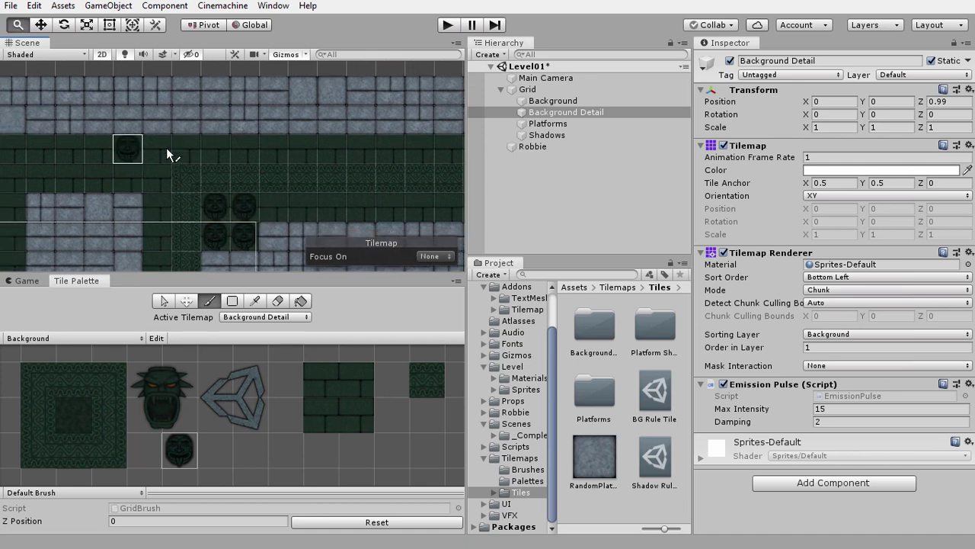
# Step: Paint Unity-logo tiles near the right edge and left of Robbie, then select the Shadows tilemap
pyautogui.click(253, 397)
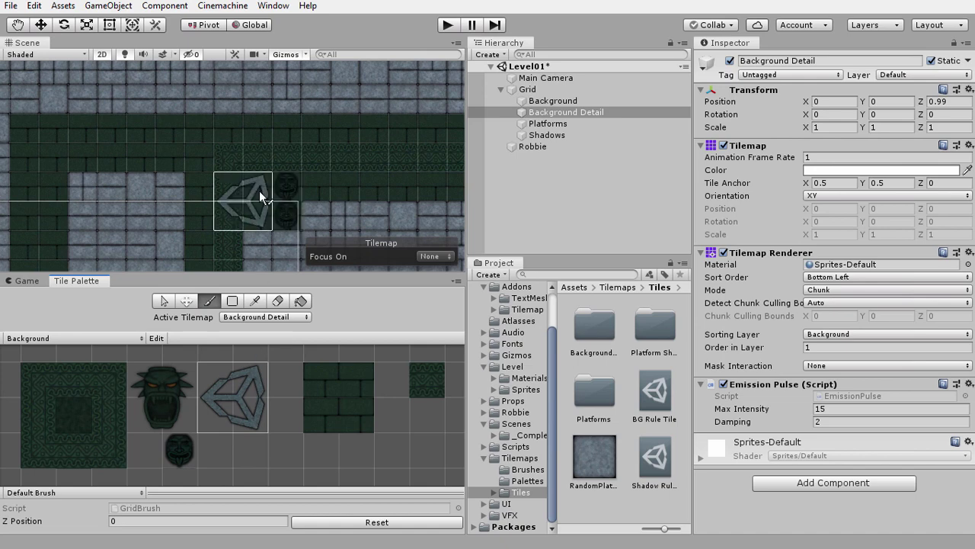
pyautogui.click(219, 180)
pyautogui.hotkey('ctrl', 'z')
pyautogui.moveTo(308, 204); pyautogui.dragTo(267, 134, button='middle')
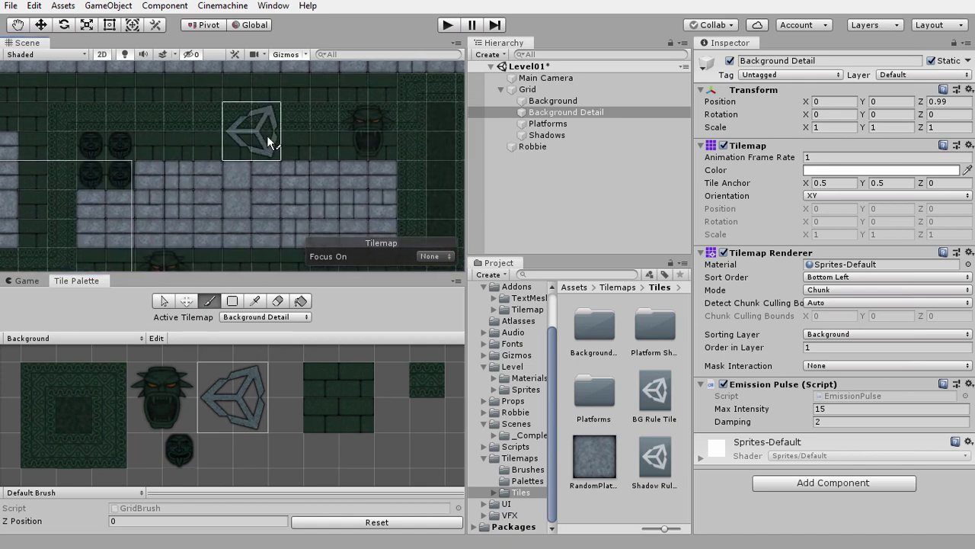
pyautogui.moveTo(394, 161); pyautogui.dragTo(246, 127, button='middle')
pyautogui.click(242, 118)
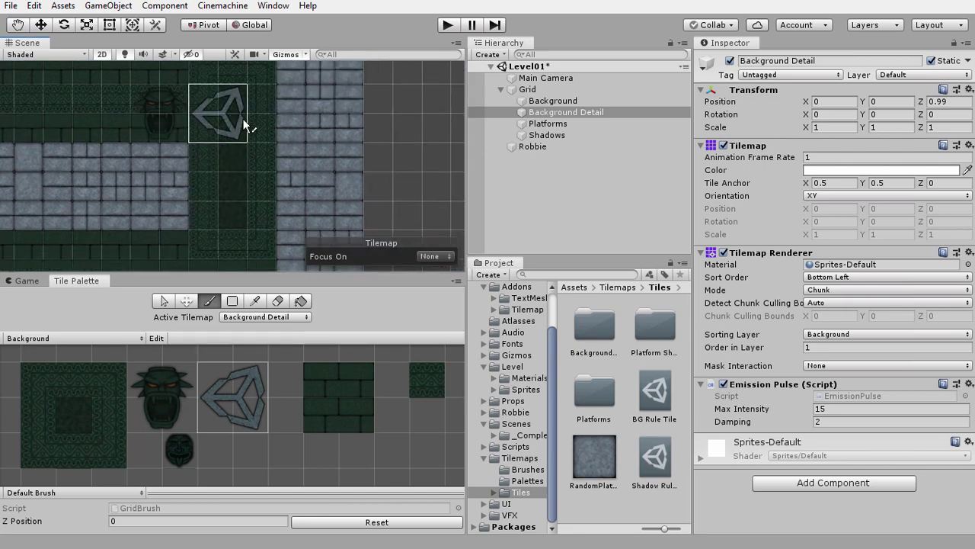
pyautogui.moveTo(245, 229); pyautogui.dragTo(244, 169, button='middle')
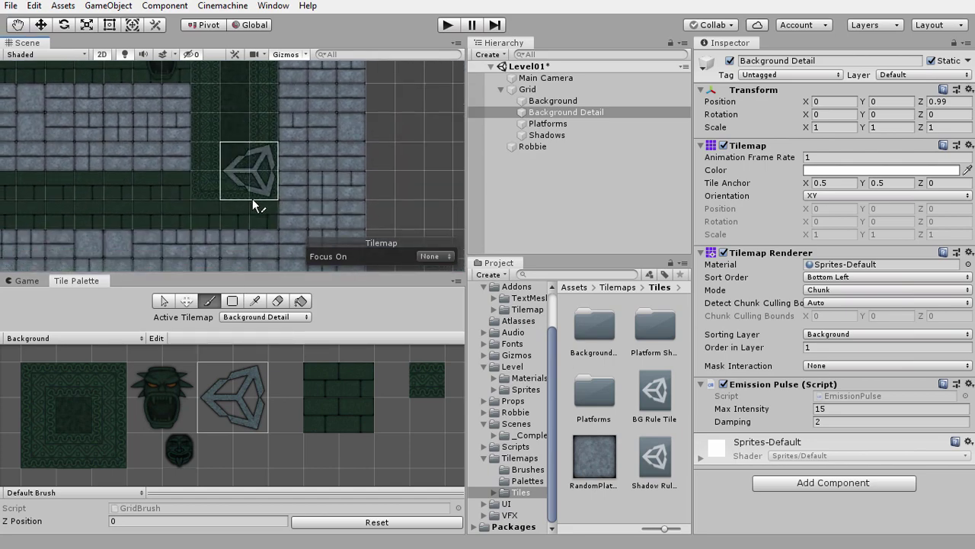
pyautogui.moveTo(96, 154); pyautogui.dragTo(209, 169, button='middle')
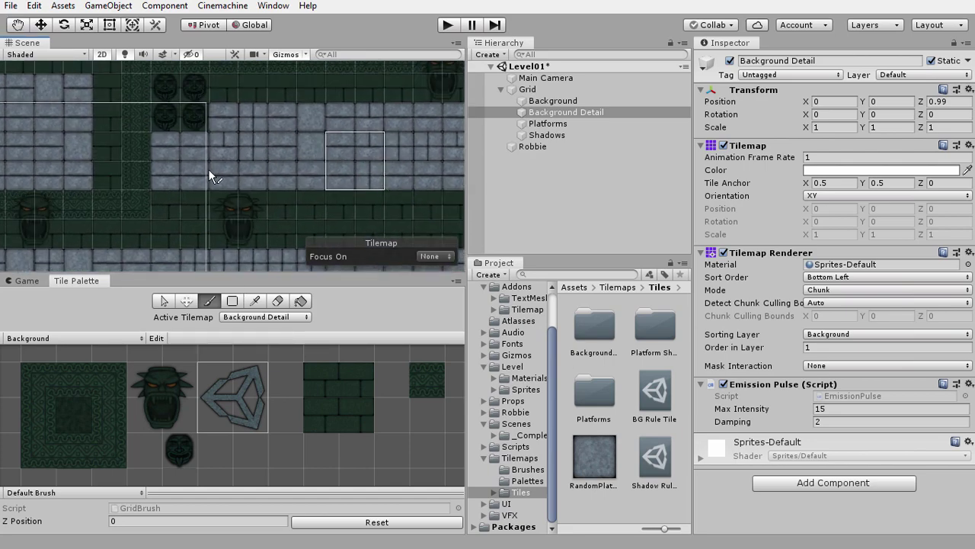
pyautogui.moveTo(383, 170)
pyautogui.mouseDown(button='middle')
pyautogui.moveTo(325, 204)
pyautogui.moveTo(352, 219)
pyautogui.mouseUp(button='middle')
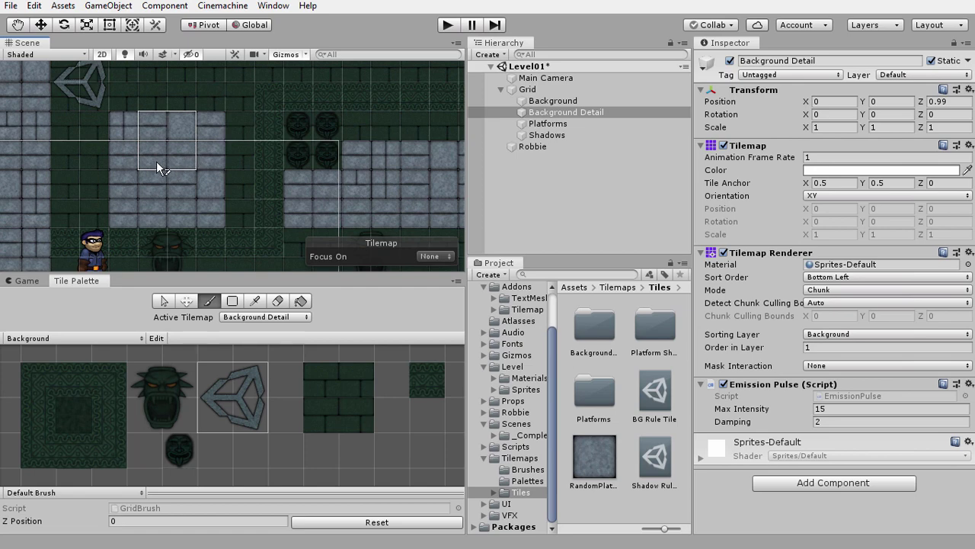
pyautogui.scroll(-2, 129, 183)
pyautogui.click(77, 228)
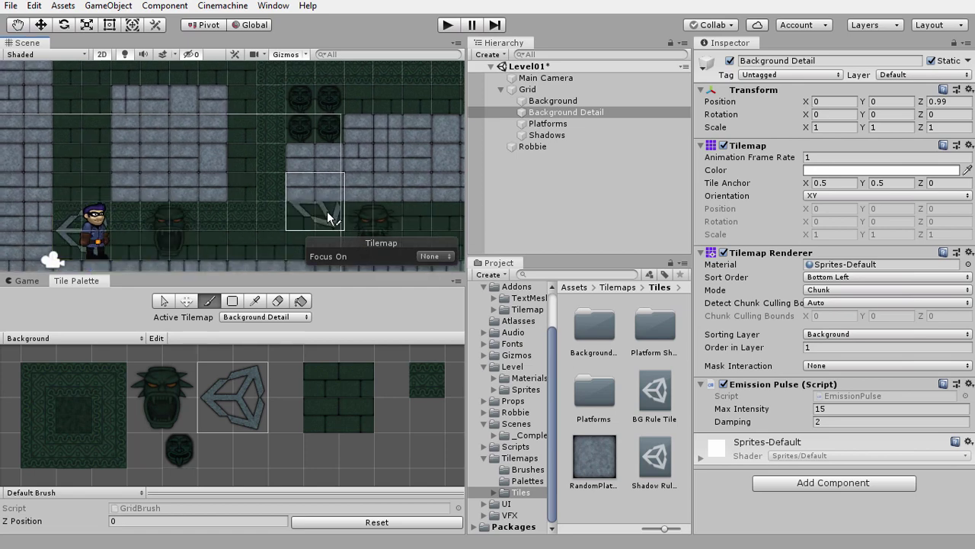
pyautogui.click(552, 135)
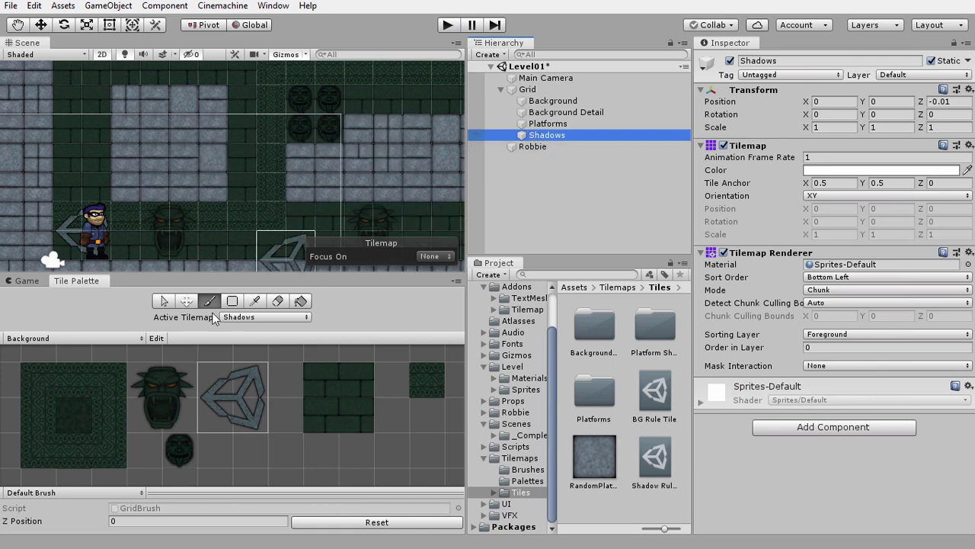
# Step: Set the active tilemap to Shadows and switch to the Shadows tile palette
pyautogui.click(548, 136)
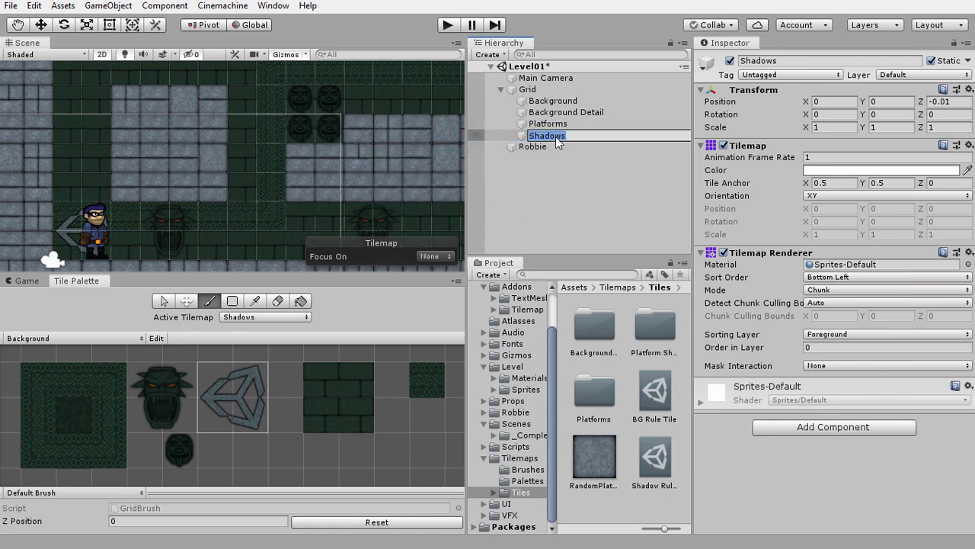
pyautogui.click(246, 324)
pyautogui.click(256, 343)
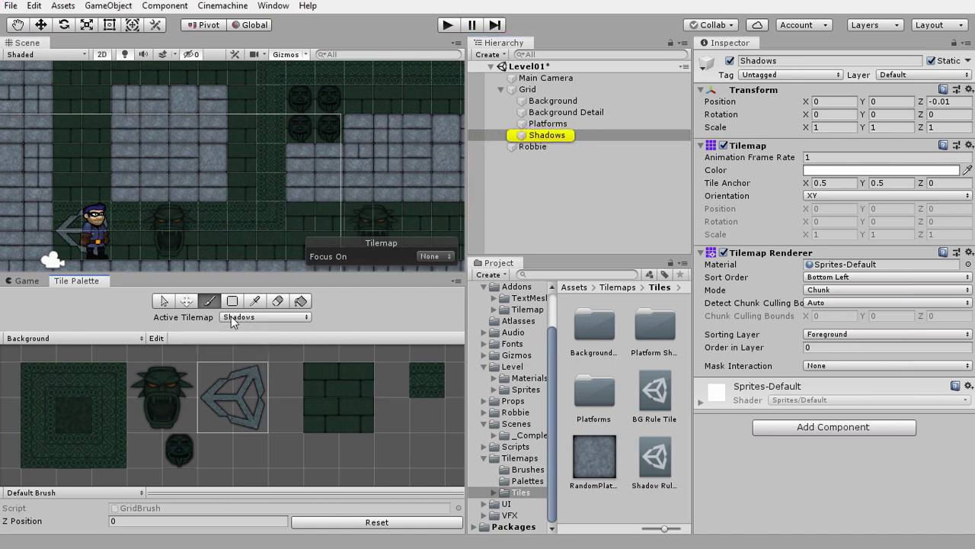
pyautogui.click(30, 340)
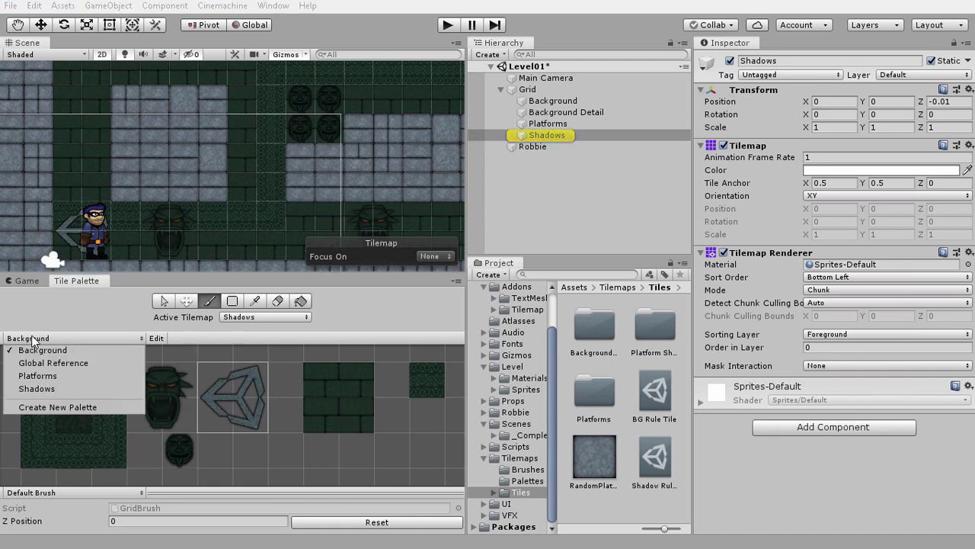
pyautogui.click(39, 390)
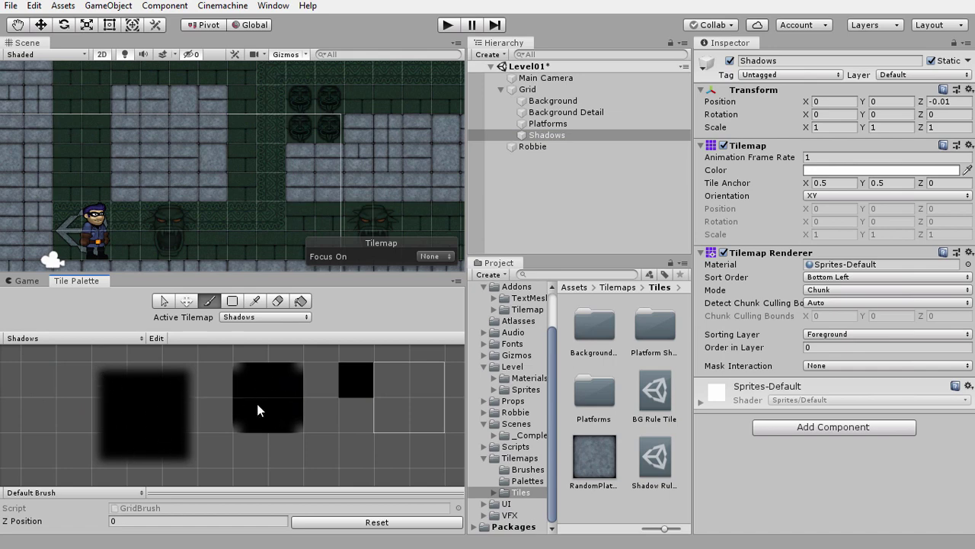
# Step: Pick the small black shadow tile and review the Shadow Rule Tile's tiling rules
pyautogui.click(348, 392)
pyautogui.click(641, 463)
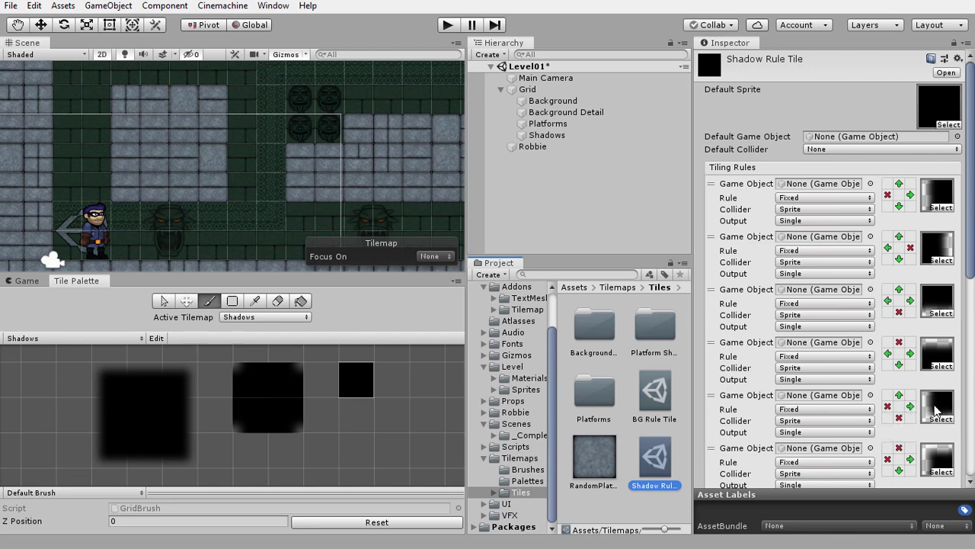
pyautogui.scroll(-5, 929, 381)
pyautogui.scroll(-3, 924, 372)
pyautogui.scroll(-3, 904, 262)
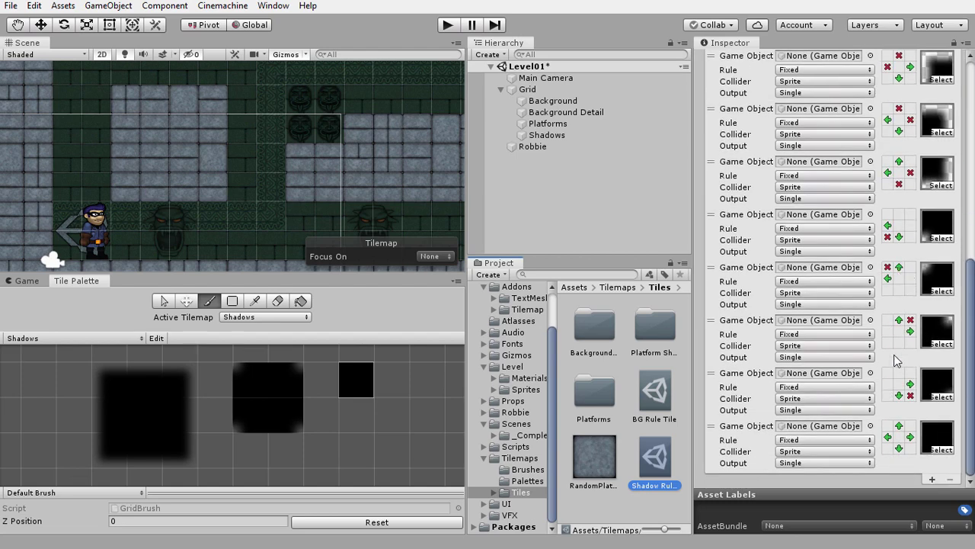
pyautogui.scroll(10, 897, 361)
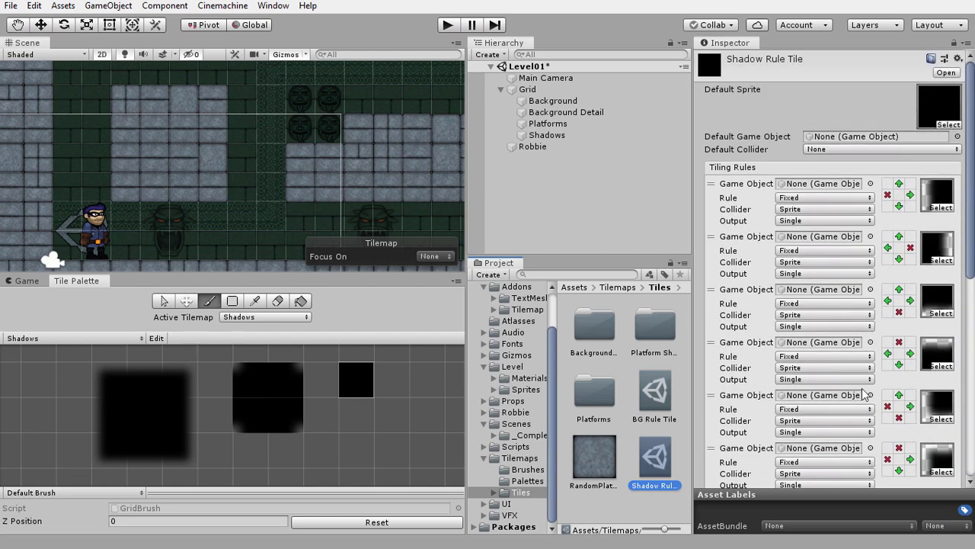
pyautogui.click(355, 384)
# Step: Paint individual shadow tiles around the dark blob and beside the stone block
pyautogui.moveTo(228, 147); pyautogui.dragTo(295, 207, button='middle')
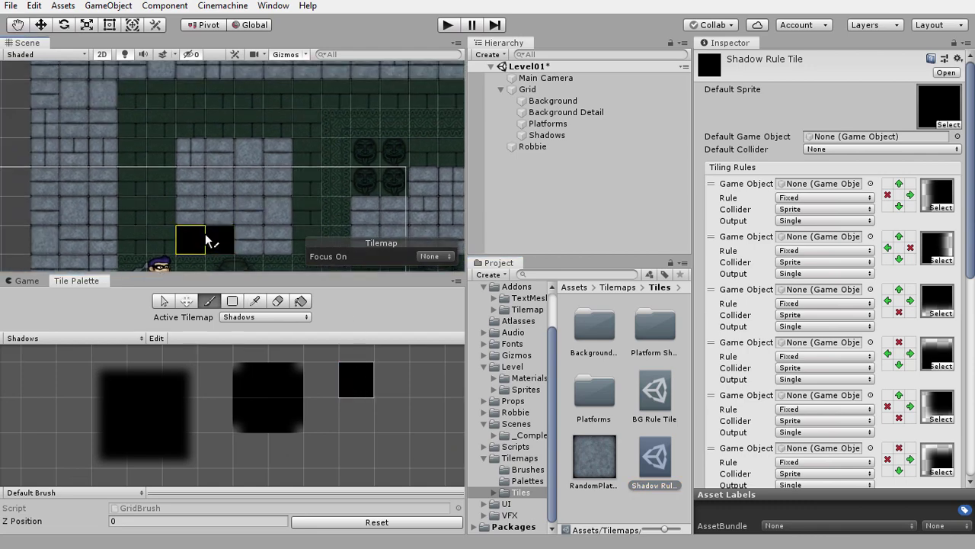
pyautogui.moveTo(205, 233); pyautogui.dragTo(221, 205)
pyautogui.click(220, 181)
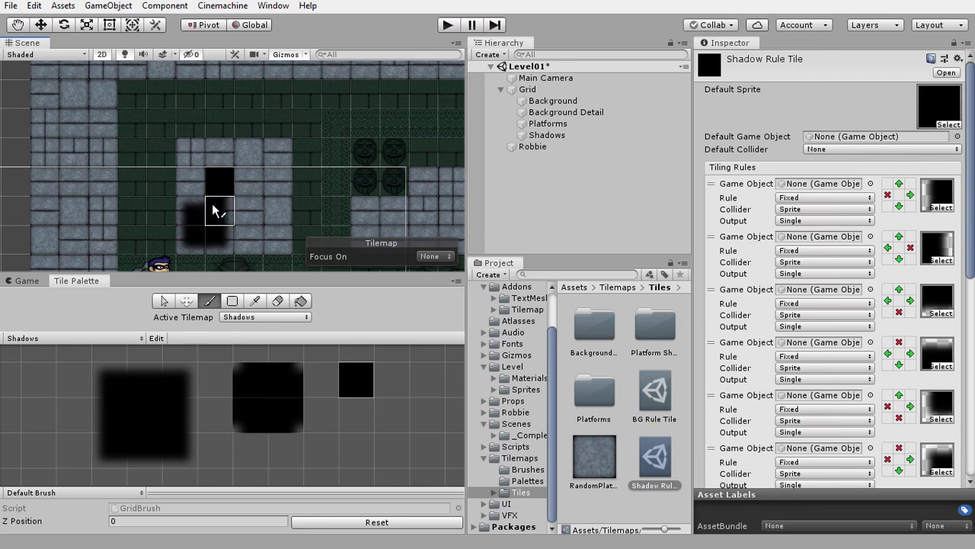
pyautogui.click(245, 180)
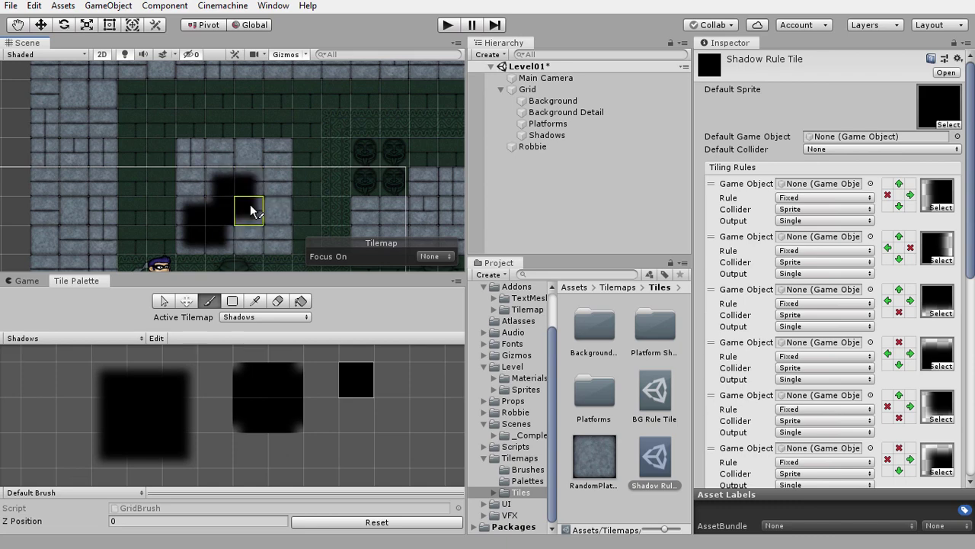
pyautogui.moveTo(270, 235)
pyautogui.mouseDown()
pyautogui.moveTo(271, 175)
pyautogui.moveTo(201, 185)
pyautogui.mouseUp()
pyautogui.click(339, 185)
pyautogui.moveTo(343, 196); pyautogui.dragTo(208, 169, button='middle')
pyautogui.hotkey('ctrl', 'z')
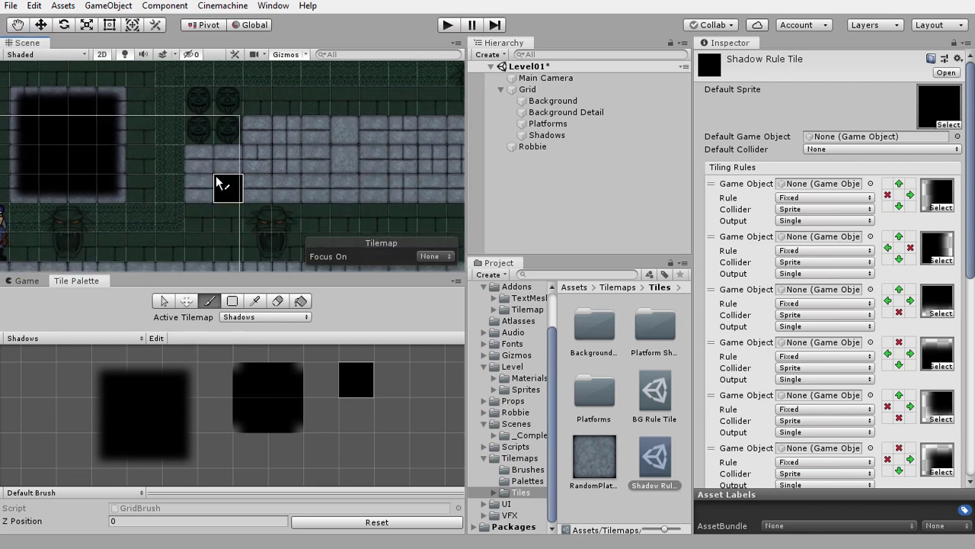
pyautogui.moveTo(197, 160); pyautogui.dragTo(222, 159)
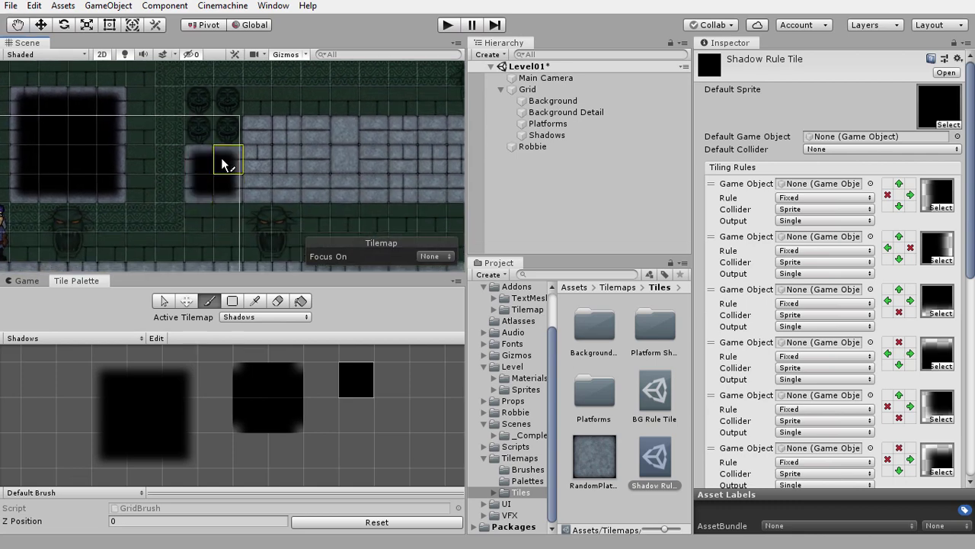
# Step: Box-fill a 6x3 shadow area, more boxes to the right and a wide strip below Robbie
pyautogui.click(232, 301)
pyautogui.moveTo(258, 136); pyautogui.dragTo(404, 183)
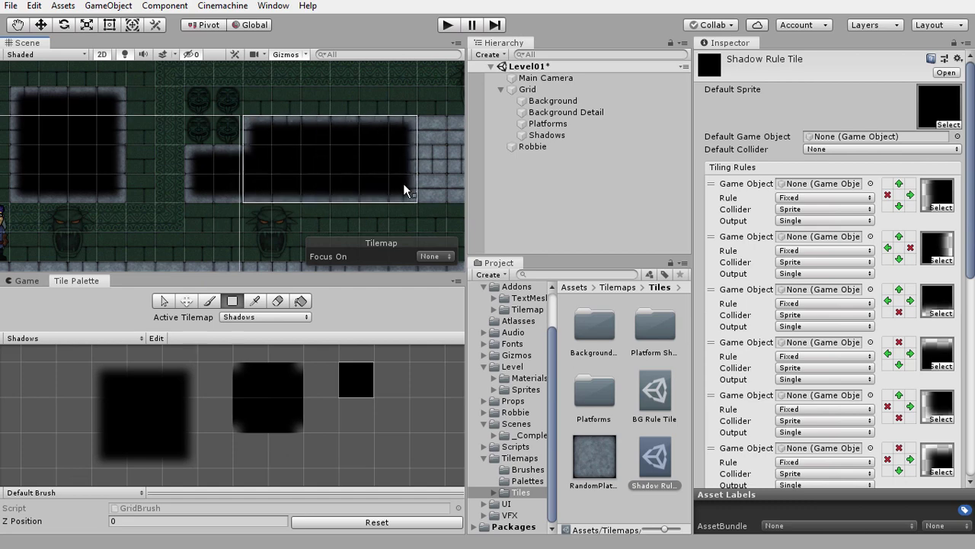
pyautogui.moveTo(424, 182); pyautogui.dragTo(265, 177, button='middle')
pyautogui.moveTo(274, 142); pyautogui.dragTo(313, 190)
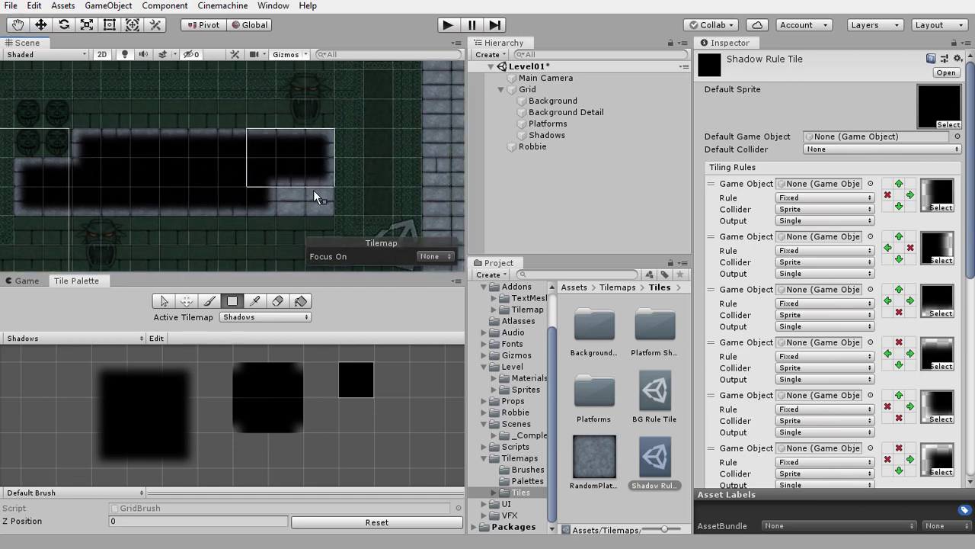
pyautogui.moveTo(189, 248); pyautogui.dragTo(259, 96, button='middle')
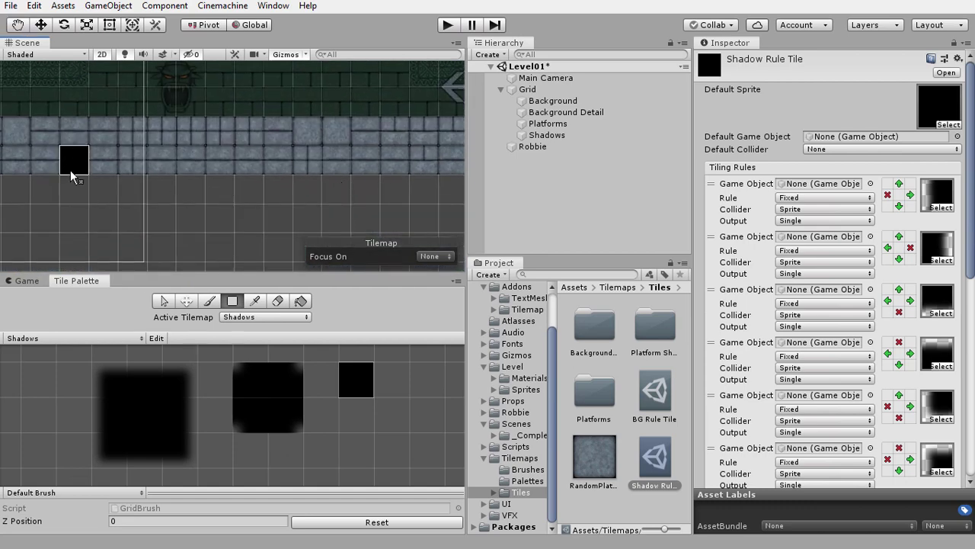
pyautogui.moveTo(70, 170); pyautogui.dragTo(161, 216, button='middle')
pyautogui.moveTo(76, 183); pyautogui.dragTo(350, 207)
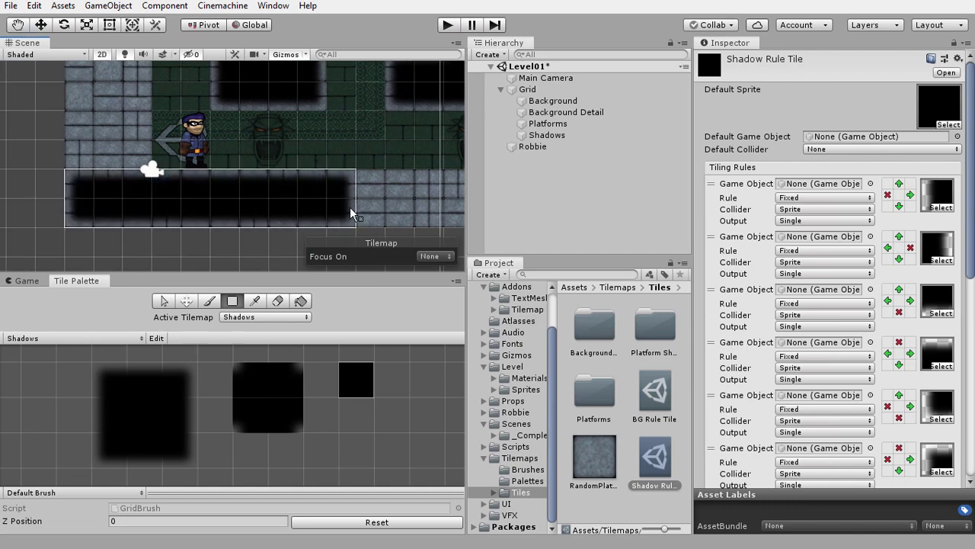
pyautogui.moveTo(399, 208); pyautogui.dragTo(127, 190, button='middle')
pyautogui.moveTo(128, 184); pyautogui.dragTo(415, 206)
pyautogui.moveTo(415, 206); pyautogui.dragTo(123, 221, button='middle')
pyautogui.moveTo(131, 205)
pyautogui.mouseDown()
pyautogui.moveTo(169, 222)
pyautogui.moveTo(256, 225)
pyautogui.moveTo(215, 88)
pyautogui.mouseUp()
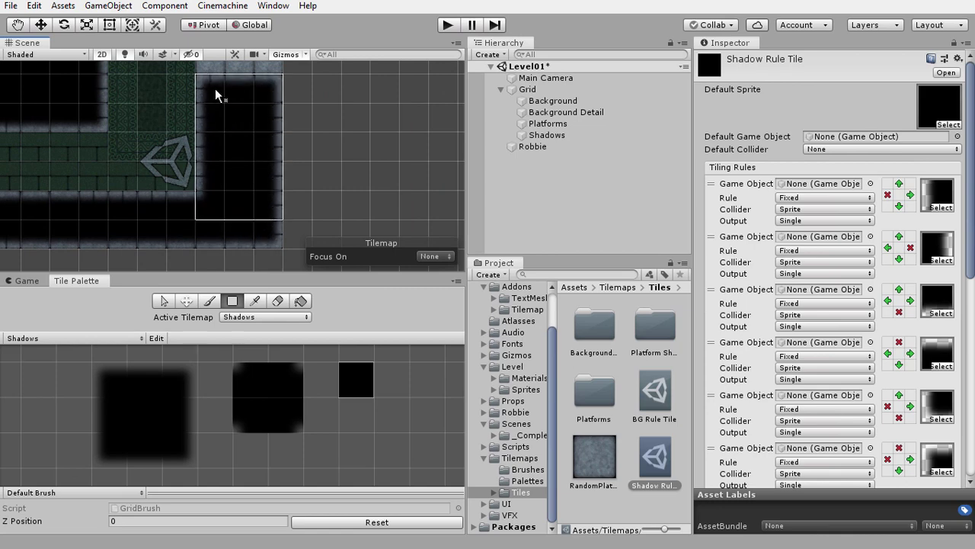
# Step: Fill a tall shadow column over the wall and a strip across the top stone rows
pyautogui.moveTo(270, 95); pyautogui.dragTo(278, 220, button='middle')
pyautogui.moveTo(278, 219); pyautogui.dragTo(219, 88)
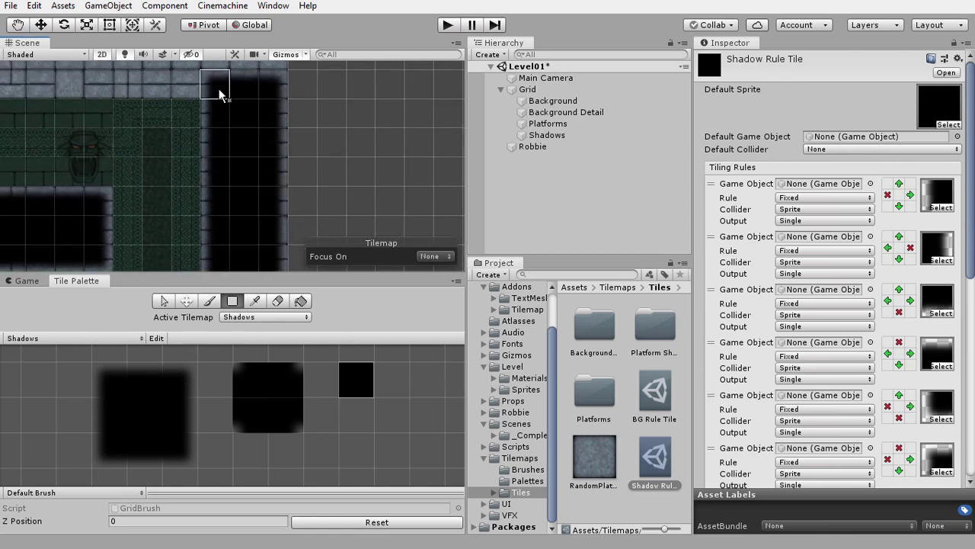
pyautogui.moveTo(219, 88); pyautogui.dragTo(272, 196, button='middle')
pyautogui.moveTo(274, 180); pyautogui.dragTo(214, 150)
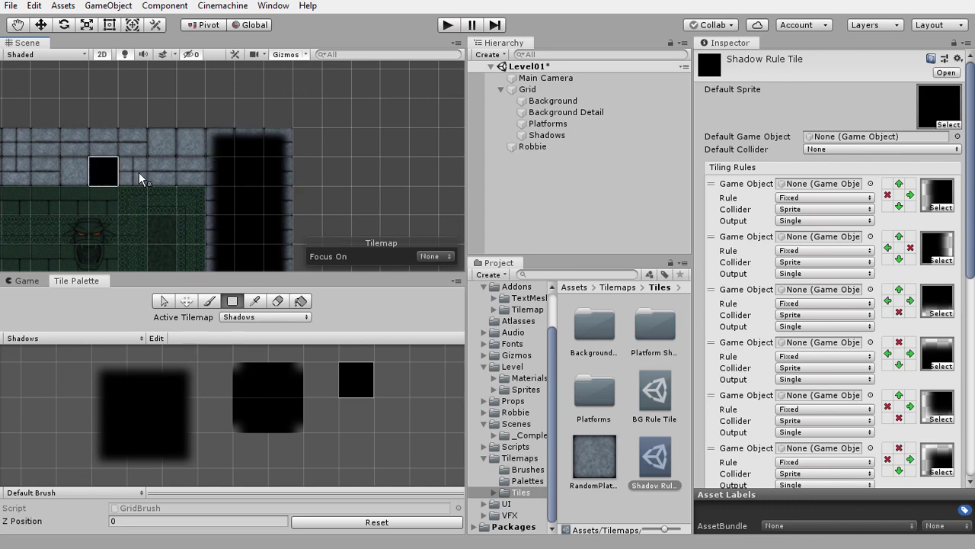
pyautogui.moveTo(208, 171); pyautogui.dragTo(449, 145, button='middle')
pyautogui.moveTo(434, 125); pyautogui.dragTo(38, 138)
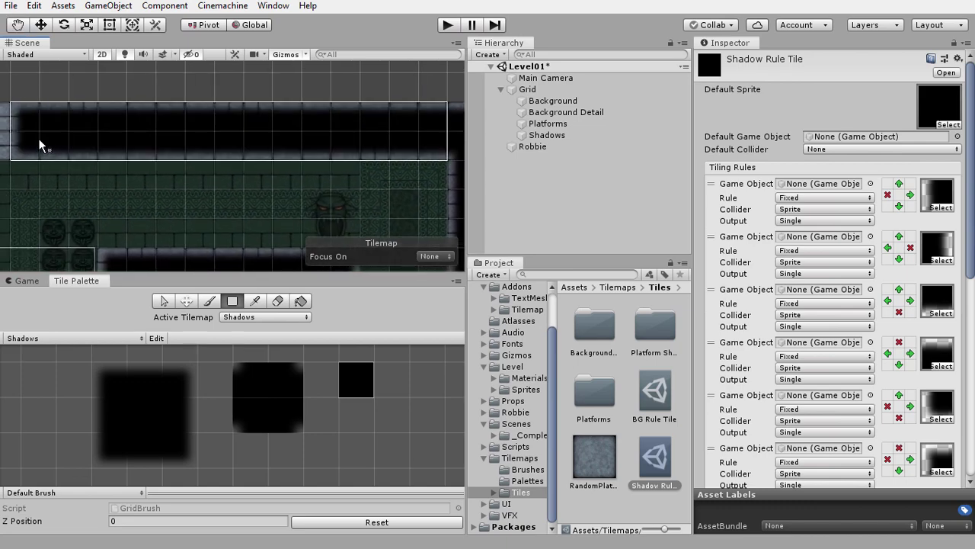
pyautogui.moveTo(58, 171); pyautogui.dragTo(285, 151, button='middle')
pyautogui.moveTo(274, 130); pyautogui.dragTo(28, 152)
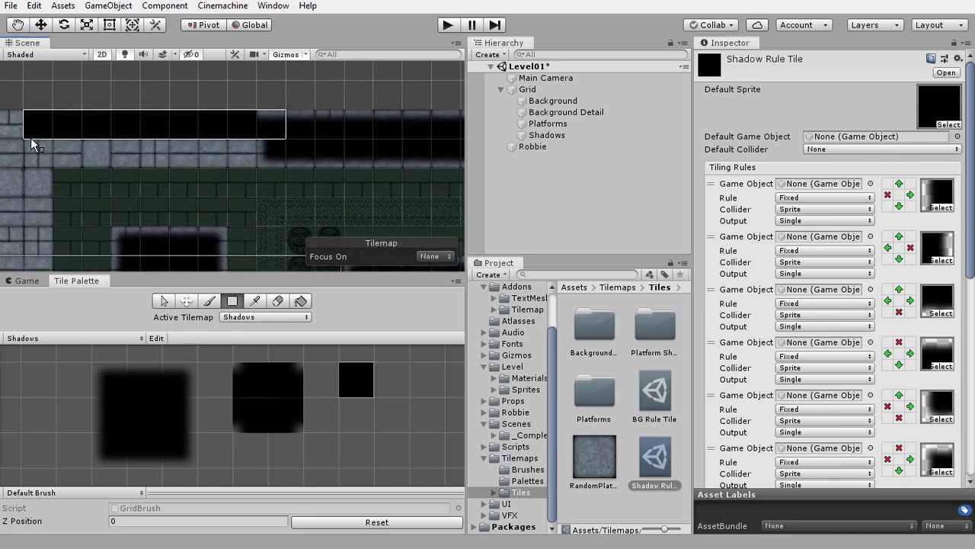
pyautogui.moveTo(28, 152); pyautogui.dragTo(260, 169, button='middle')
# Step: Cover the remaining stone columns with shadow and zoom out over the level
pyautogui.moveTo(190, 110); pyautogui.dragTo(241, 233)
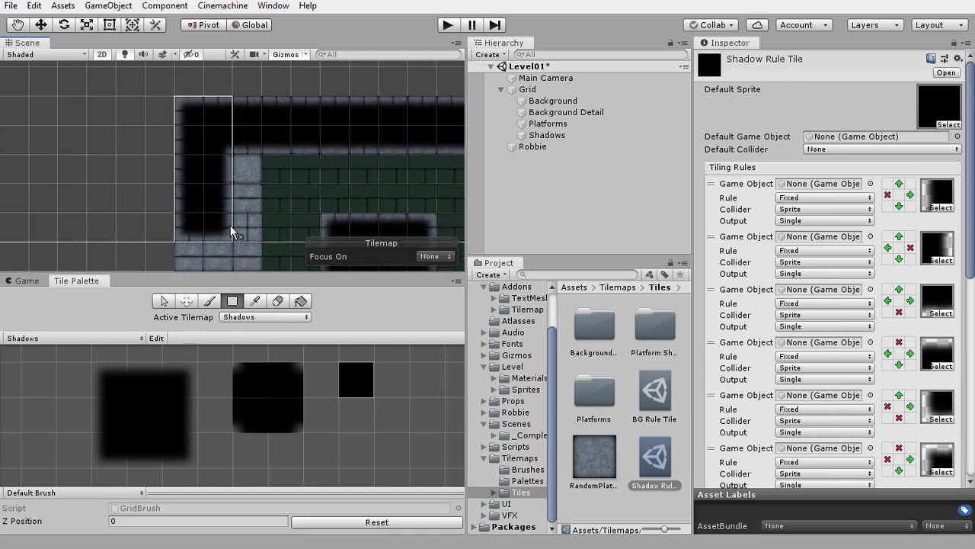
pyautogui.moveTo(241, 233); pyautogui.dragTo(178, 103, button='middle')
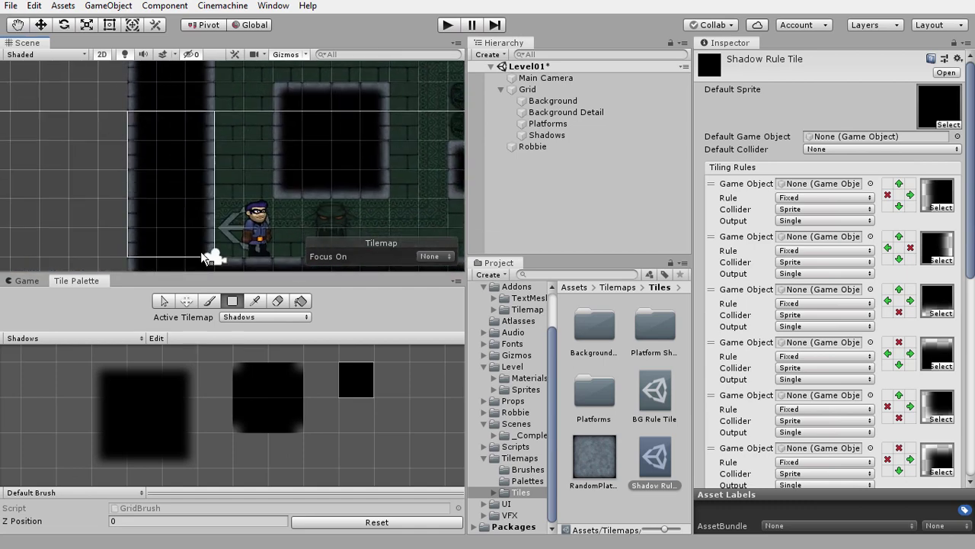
pyautogui.moveTo(179, 104); pyautogui.dragTo(202, 259)
pyautogui.moveTo(477, 220); pyautogui.dragTo(287, 164, button='middle')
pyautogui.scroll(-2, 292, 170)
pyautogui.scroll(-2, 314, 141)
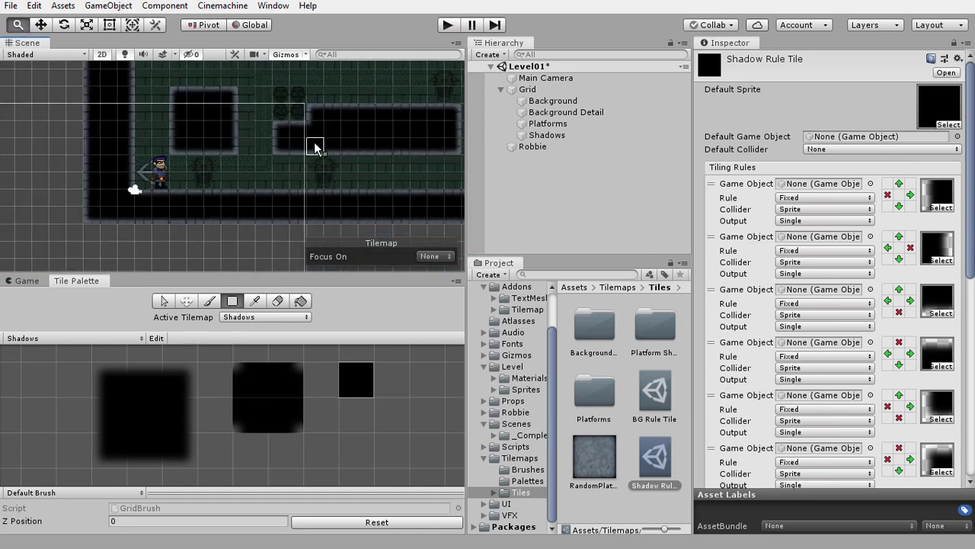
pyautogui.scroll(-2, 218, 191)
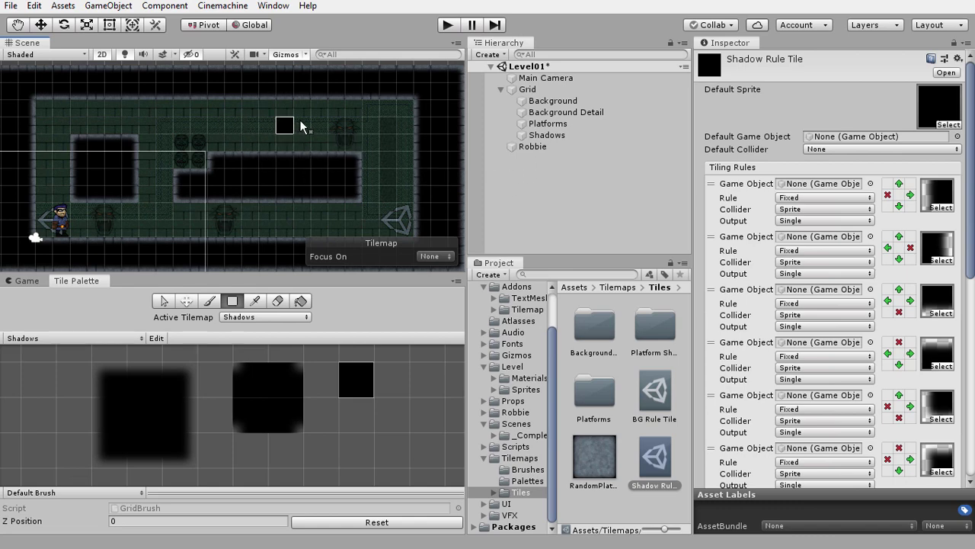
# Step: Compare Order in Layer of Background (0) and Background Detail (1), ending on Background
pyautogui.click(553, 103)
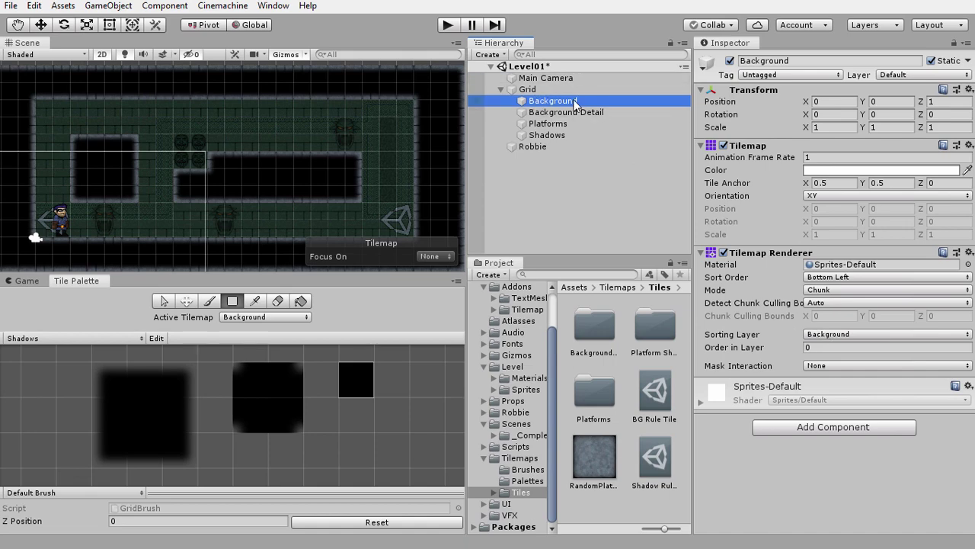
pyautogui.click(550, 113)
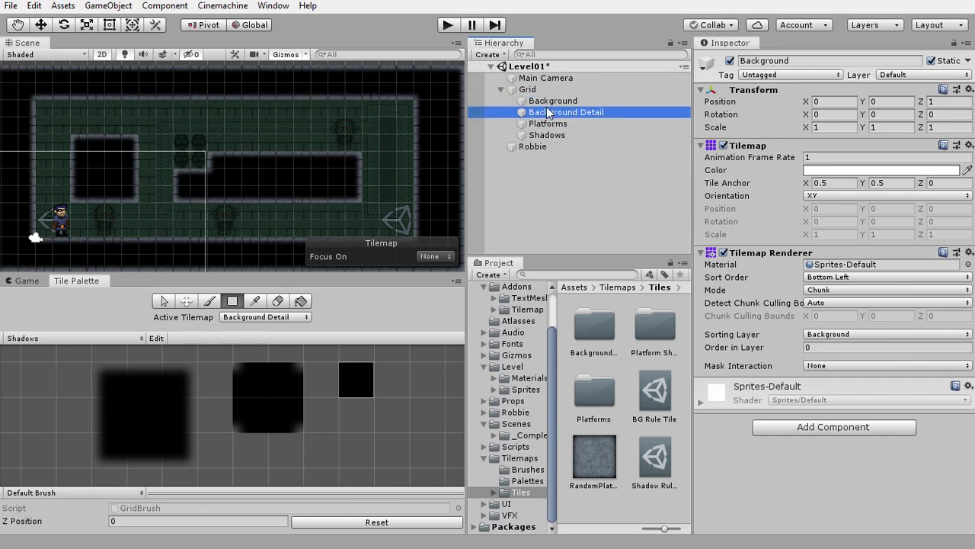
pyautogui.click(548, 105)
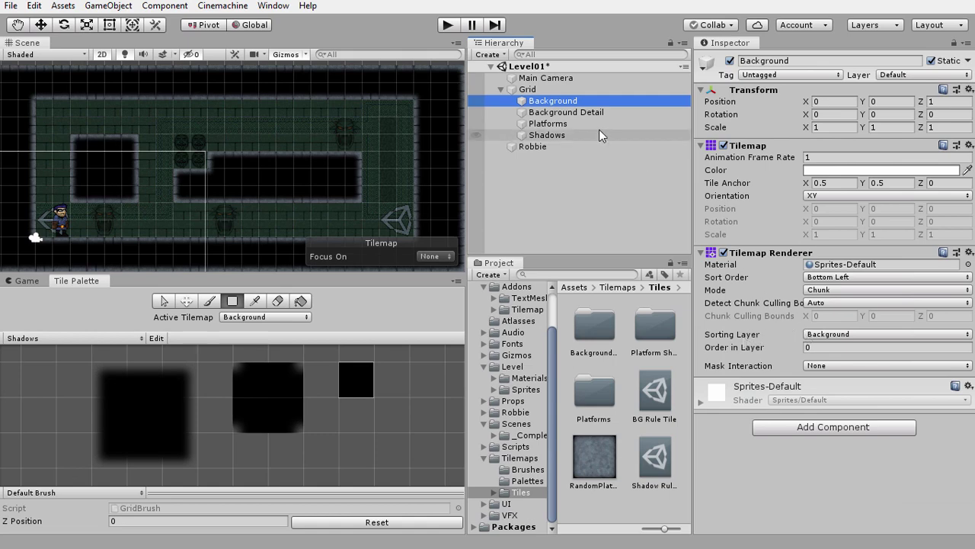
pyautogui.press('Down')
pyautogui.click(571, 100)
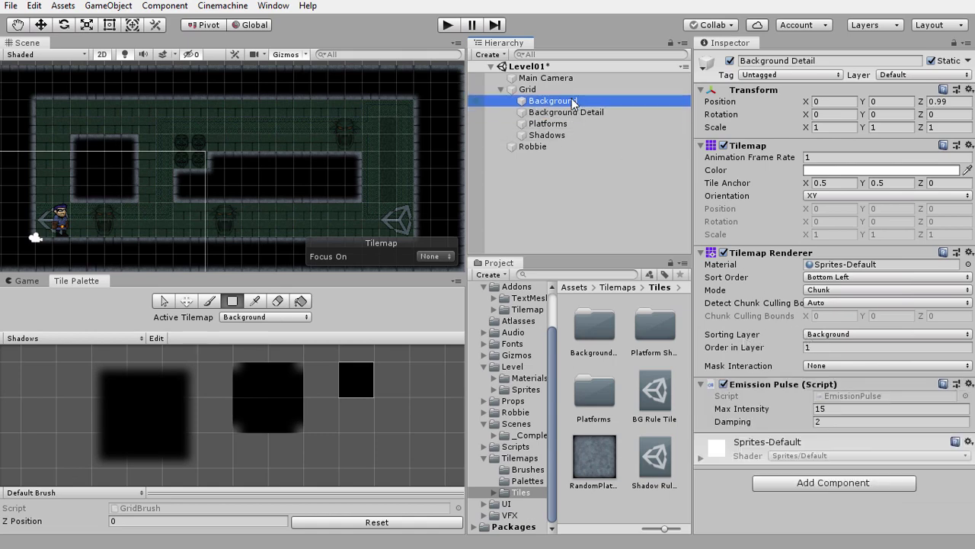
pyautogui.click(578, 113)
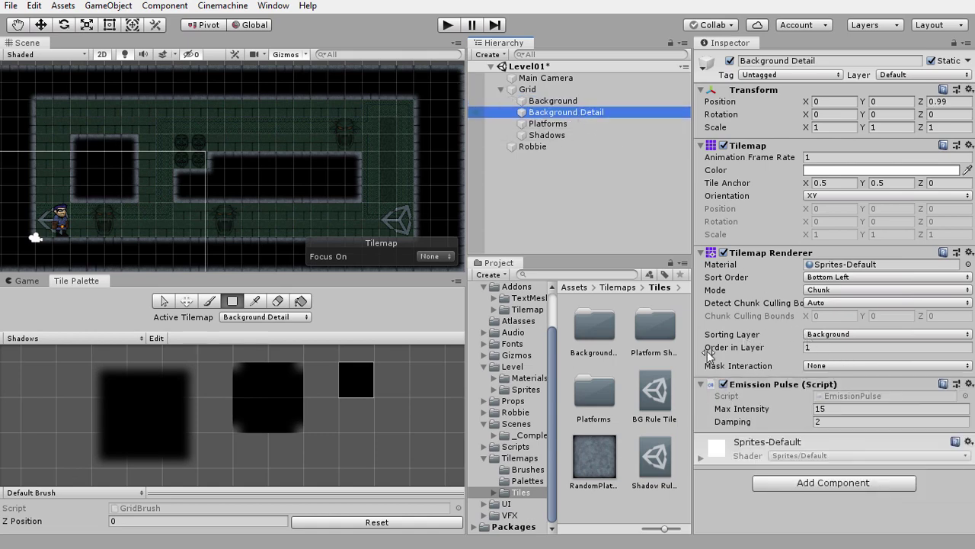
pyautogui.click(808, 350)
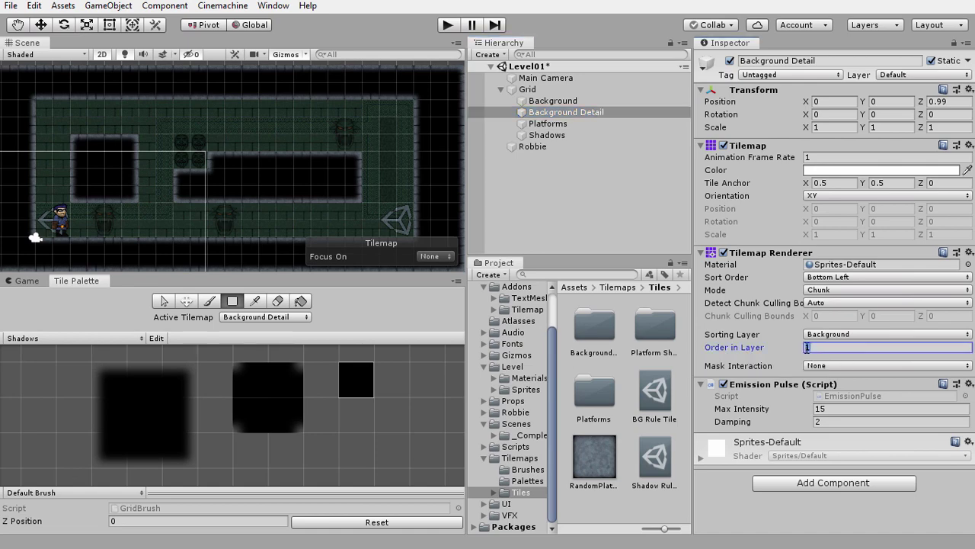
pyautogui.click(591, 100)
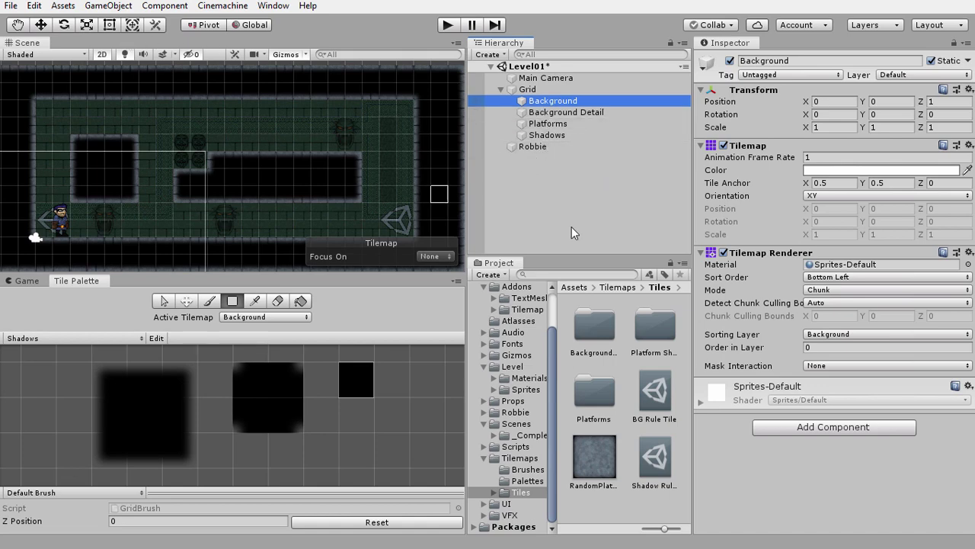
# Step: Collapse the Addons, Level, Scenes and Tilemaps folders and show the Scenes folder contents
pyautogui.click(483, 287)
pyautogui.scroll(1, 486, 365)
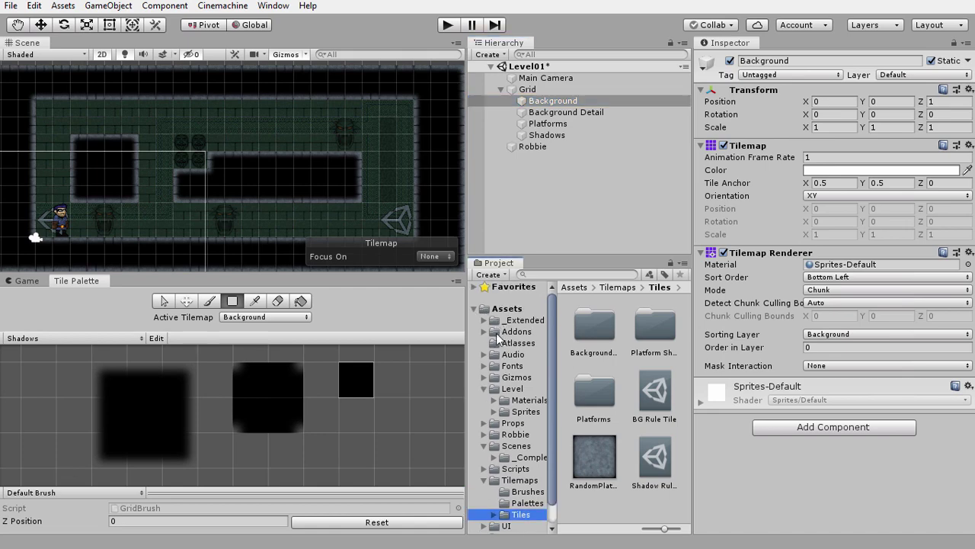
pyautogui.click(482, 389)
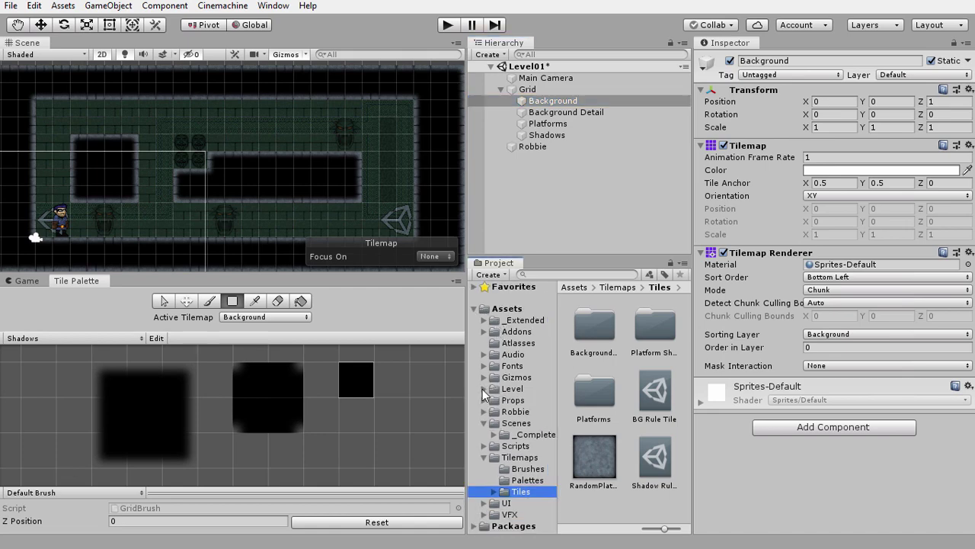
pyautogui.click(483, 423)
pyautogui.click(483, 445)
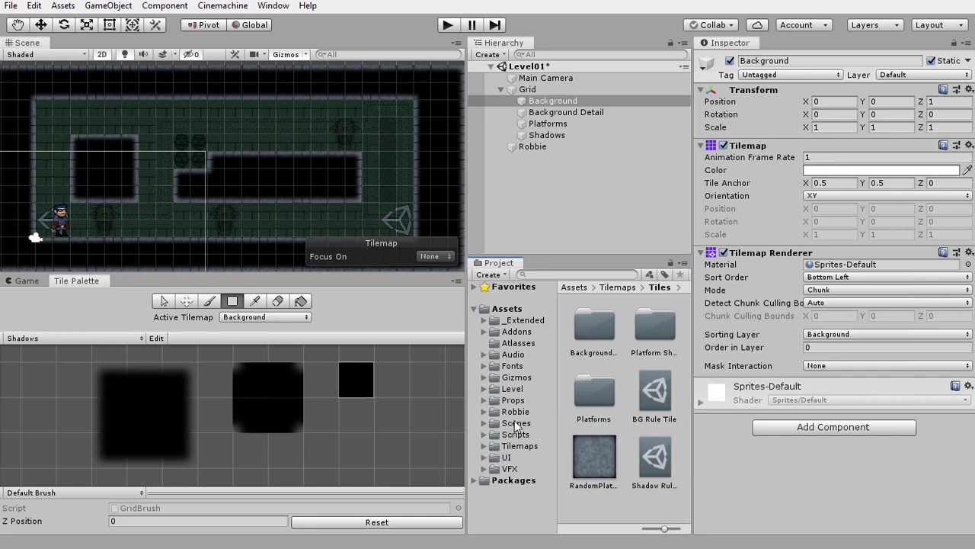
pyautogui.click(516, 424)
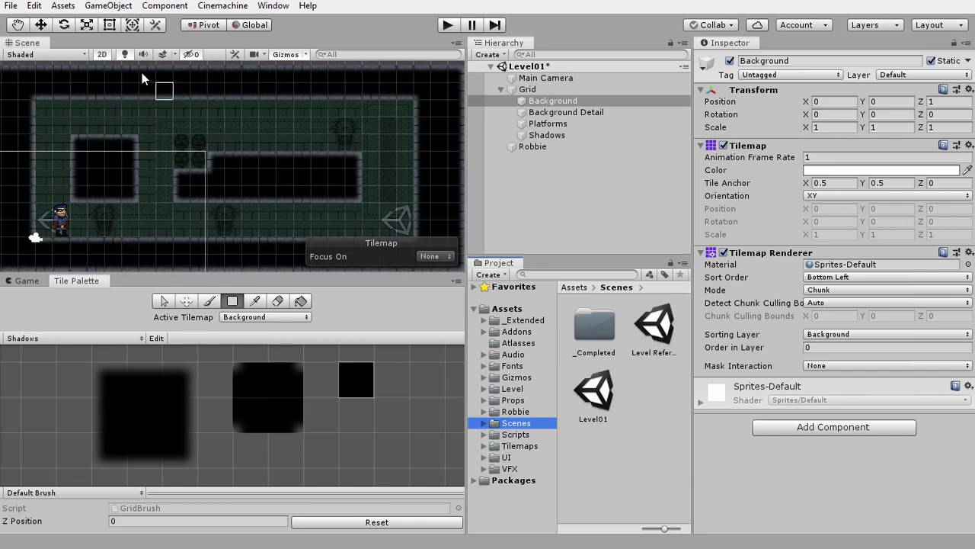
# Step: Save the Level01 scene and select the Level Reference scene asset
pyautogui.click(11, 5)
pyautogui.click(41, 61)
pyautogui.click(643, 328)
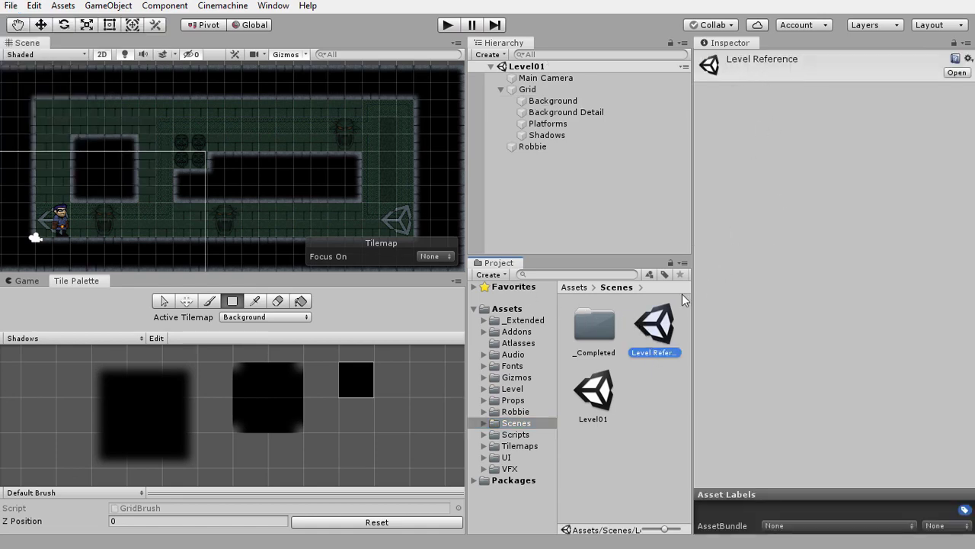
# Step: Open the Level Reference scene and pan across its maze corridors
pyautogui.doubleClick(659, 326)
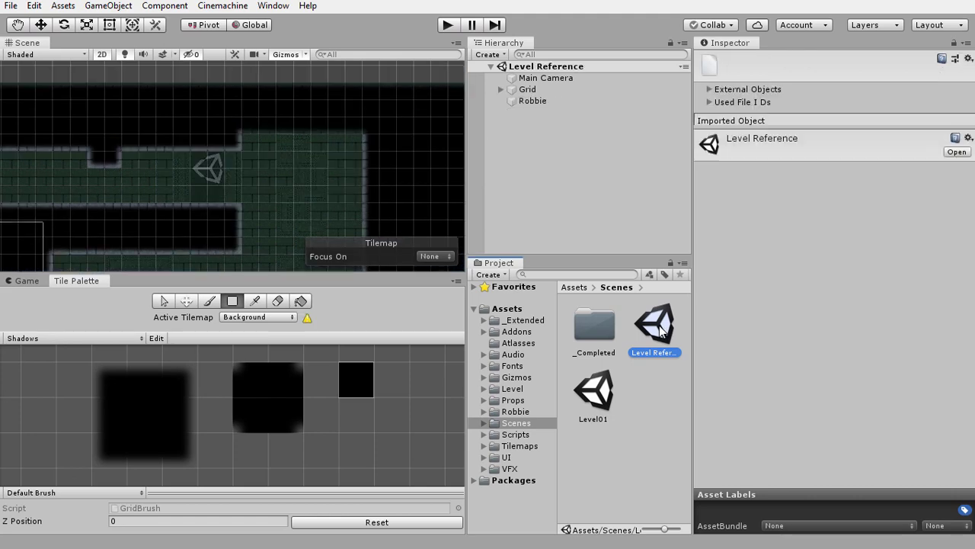
pyautogui.scroll(-1, 223, 166)
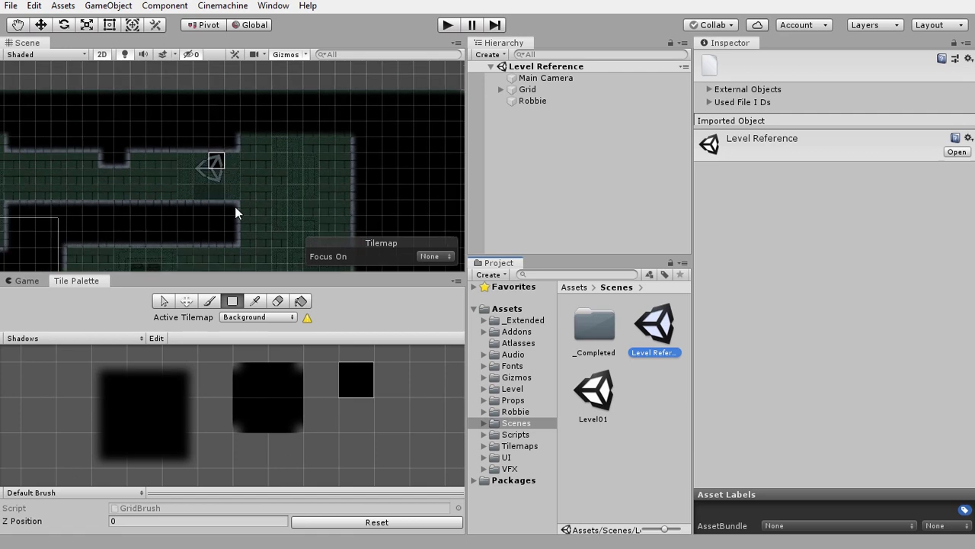
pyautogui.press('Down')
pyautogui.press('Left')
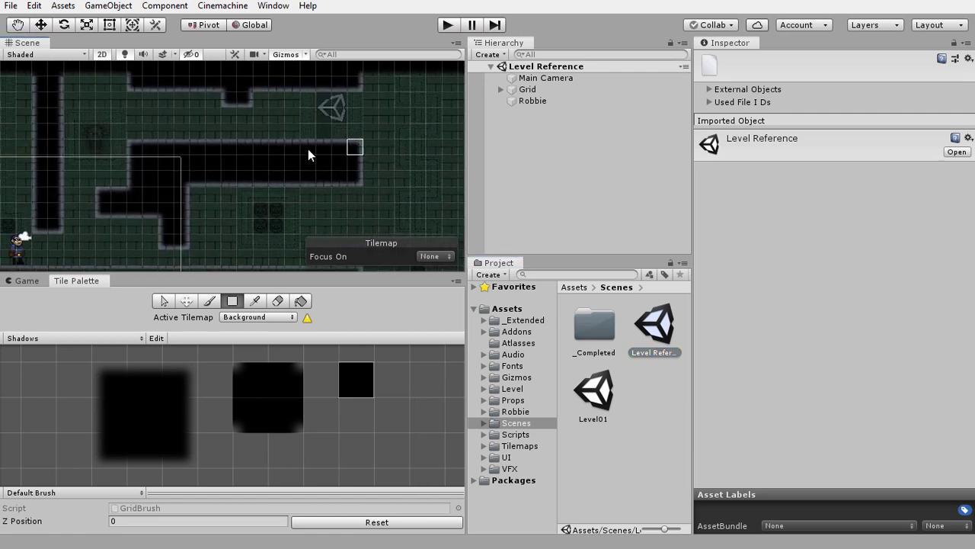
pyautogui.scroll(-1, 258, 166)
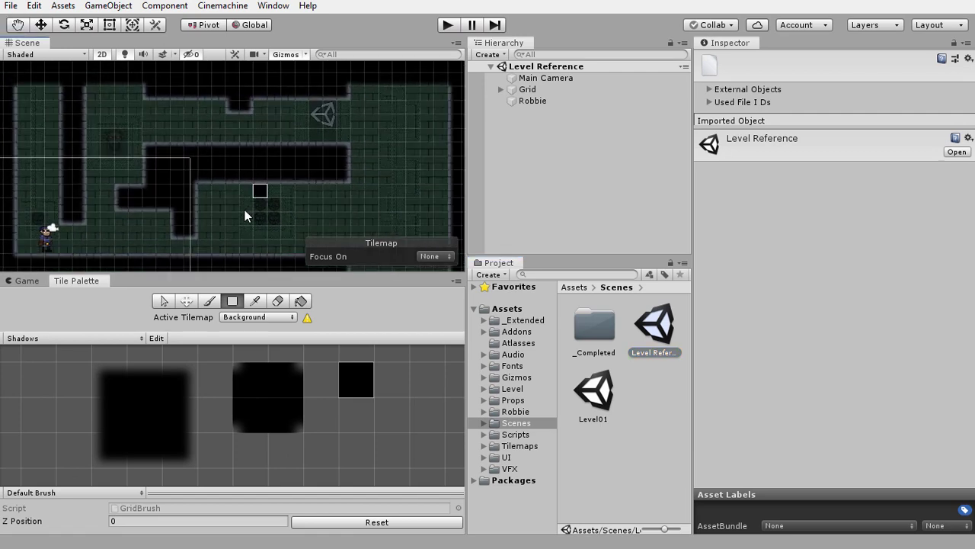
pyautogui.moveTo(245, 210); pyautogui.dragTo(253, 165, button='middle')
pyautogui.scroll(1, 253, 166)
pyautogui.press('Down')
pyautogui.press('Right')
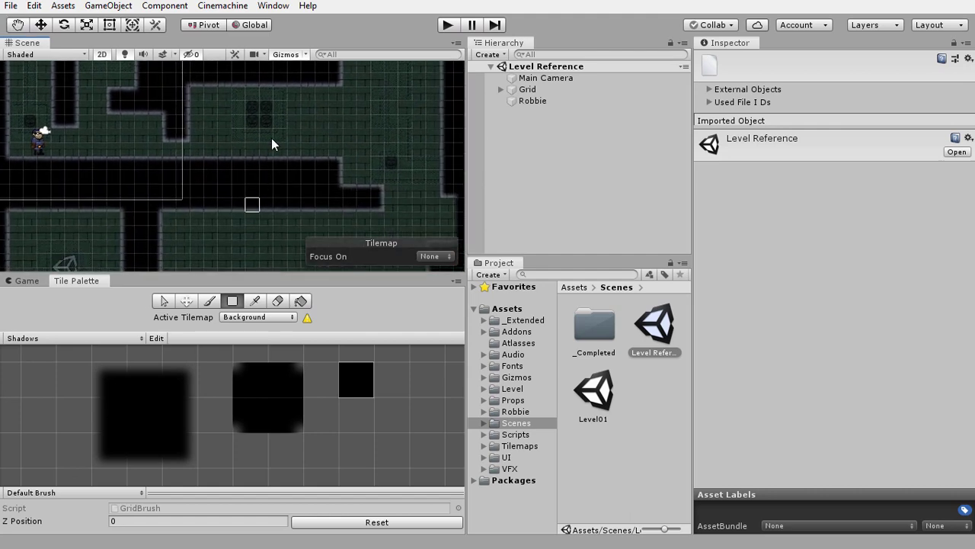
pyautogui.press('Up')
pyautogui.press('Right')
pyautogui.press('Down')
pyautogui.press('Up')
pyautogui.press('Right')
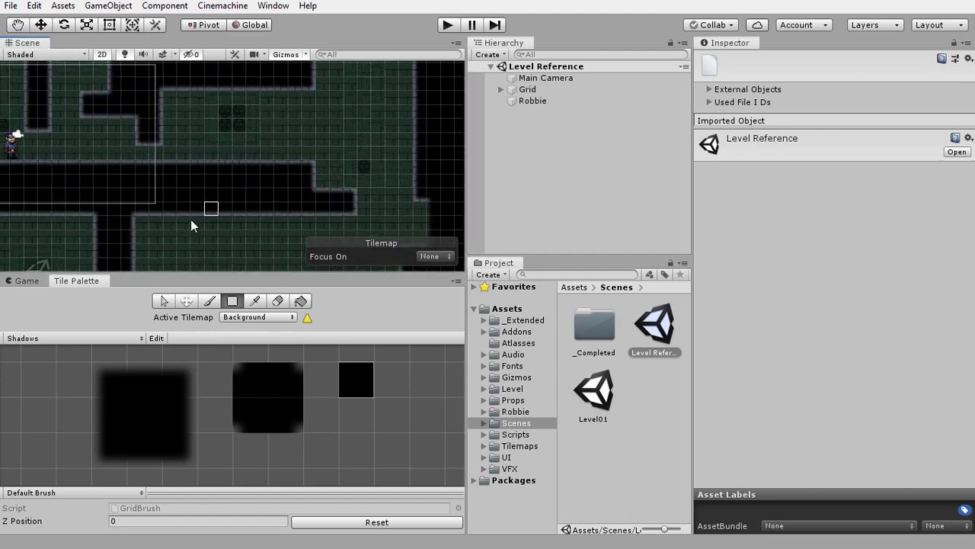
# Step: Paint one dark shadow tile on the upper corridor's floor
pyautogui.moveTo(210, 208); pyautogui.dragTo(285, 135, button='middle')
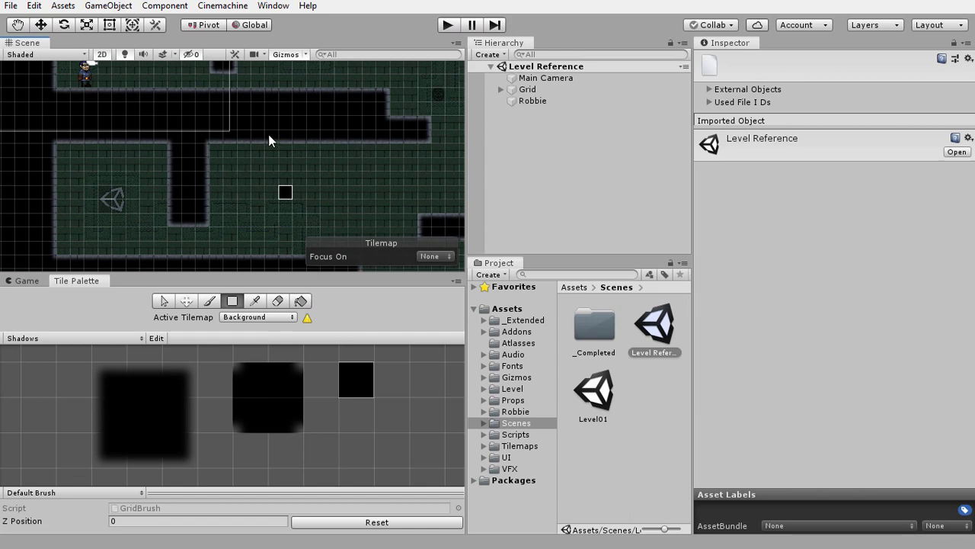
pyautogui.scroll(1, 354, 139)
pyautogui.moveTo(353, 139); pyautogui.dragTo(279, 234, button='middle')
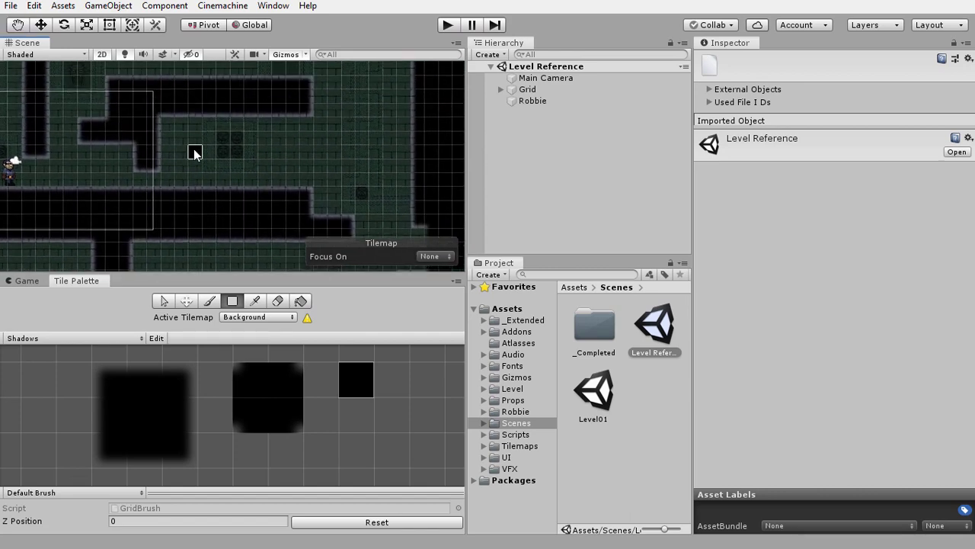
pyautogui.click(193, 150)
pyautogui.moveTo(235, 203); pyautogui.dragTo(249, 154, button='middle')
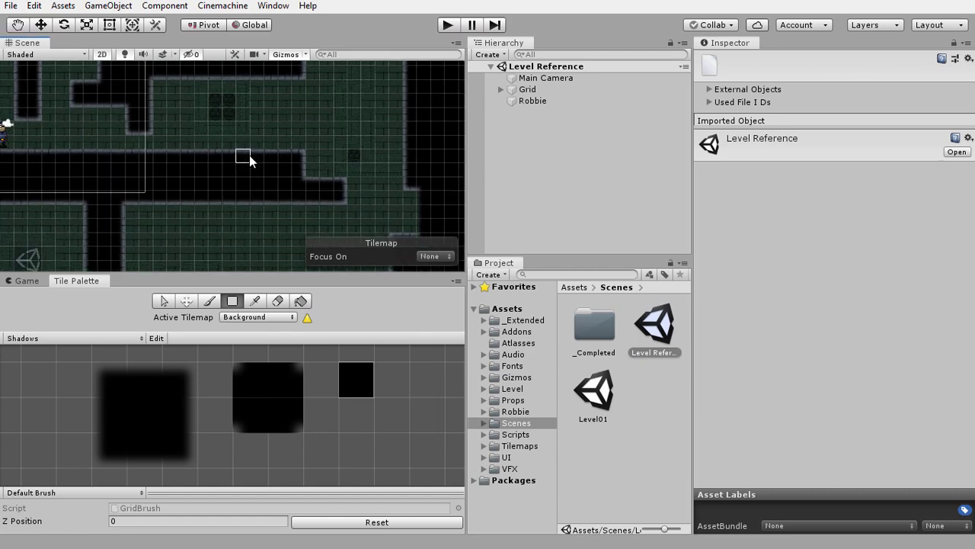
# Step: Save the scene as Level02.unity in the Scenes folder with Save As
pyautogui.click(11, 5)
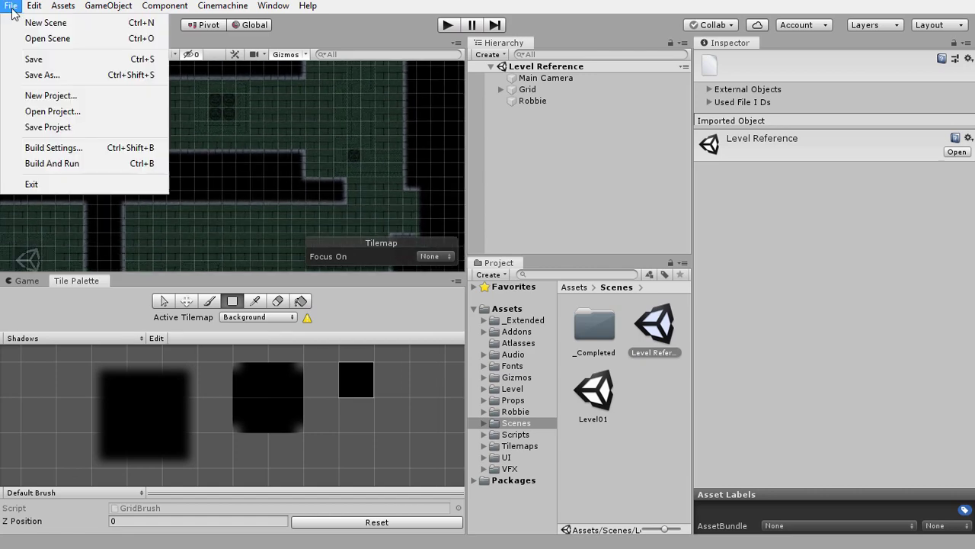
pyautogui.click(41, 69)
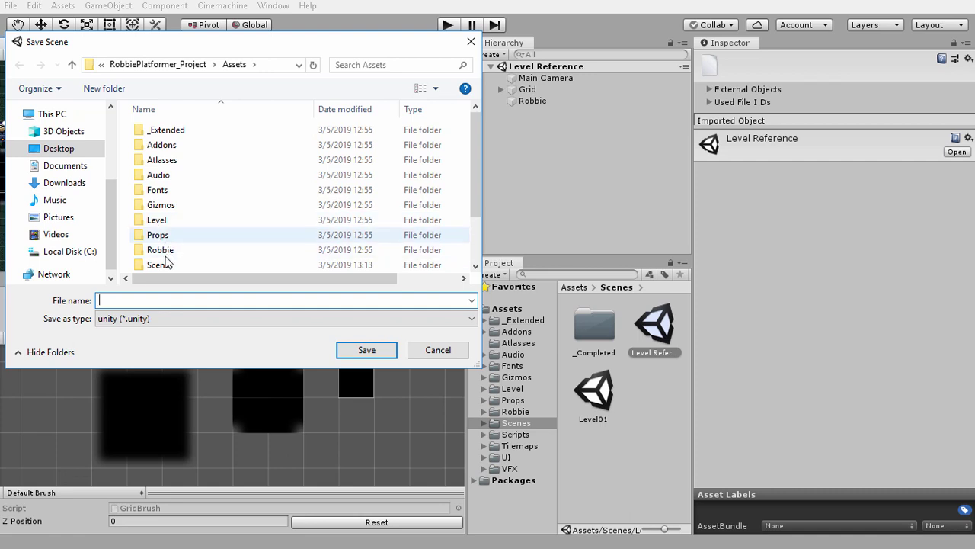
pyautogui.doubleClick(160, 264)
pyautogui.click(171, 161)
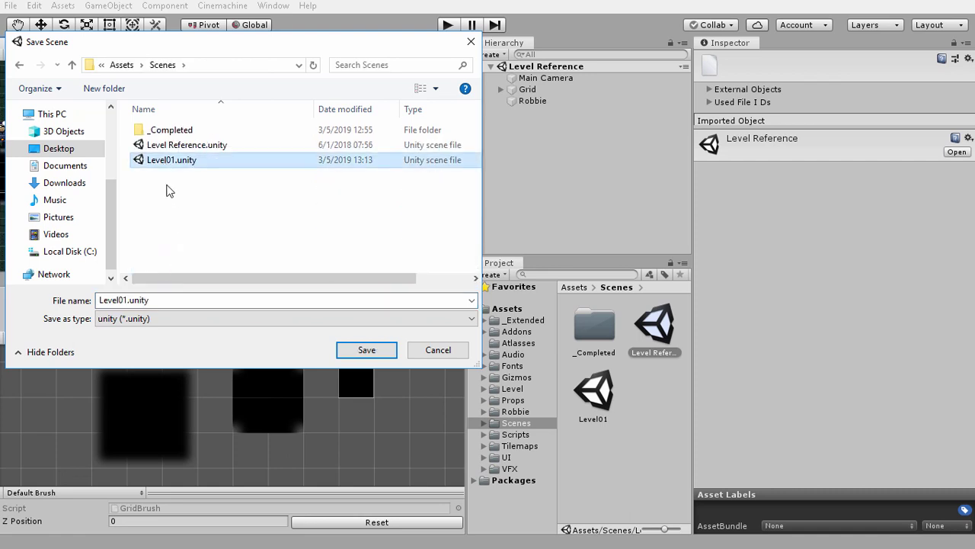
pyautogui.click(127, 301)
pyautogui.press('BackSpace')
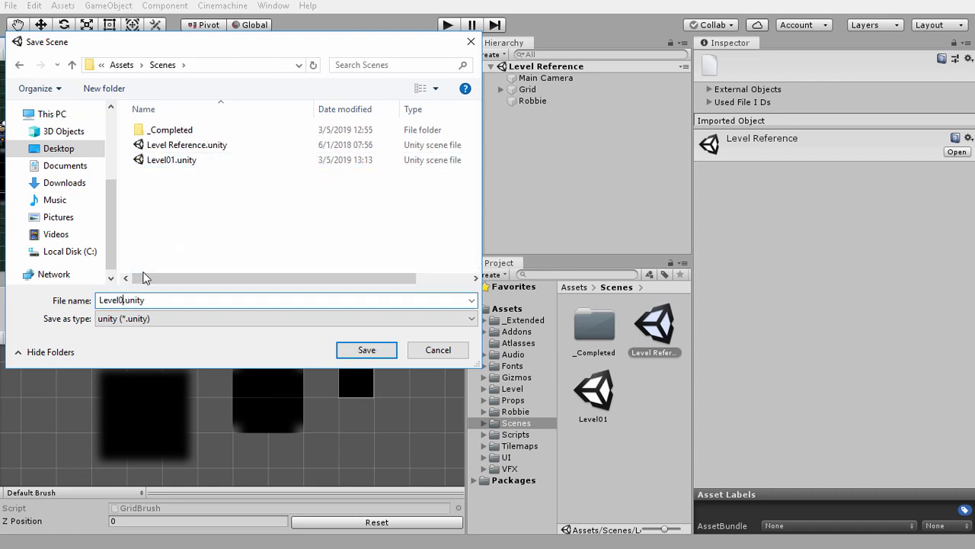
pyautogui.write('2')
pyautogui.press('Return')
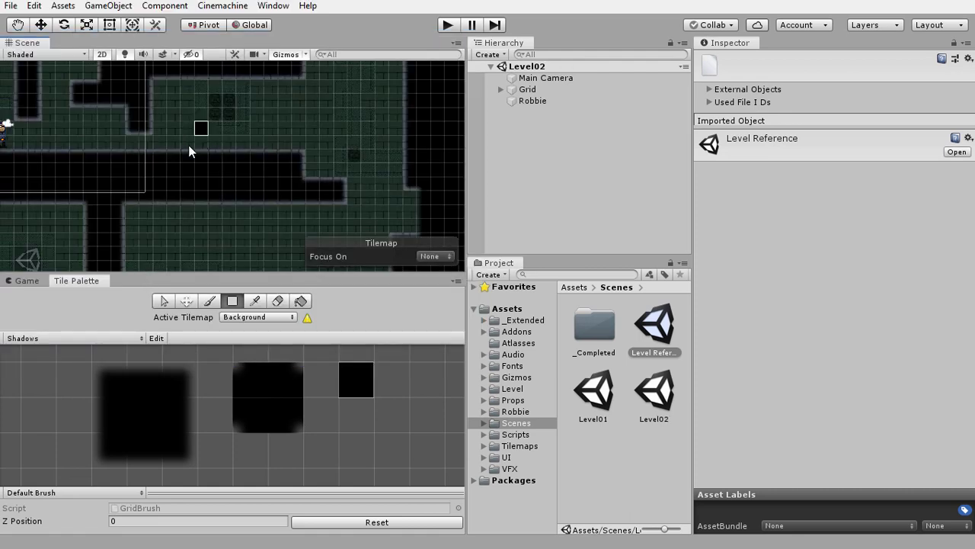
pyautogui.moveTo(195, 146); pyautogui.dragTo(250, 171, button='middle')
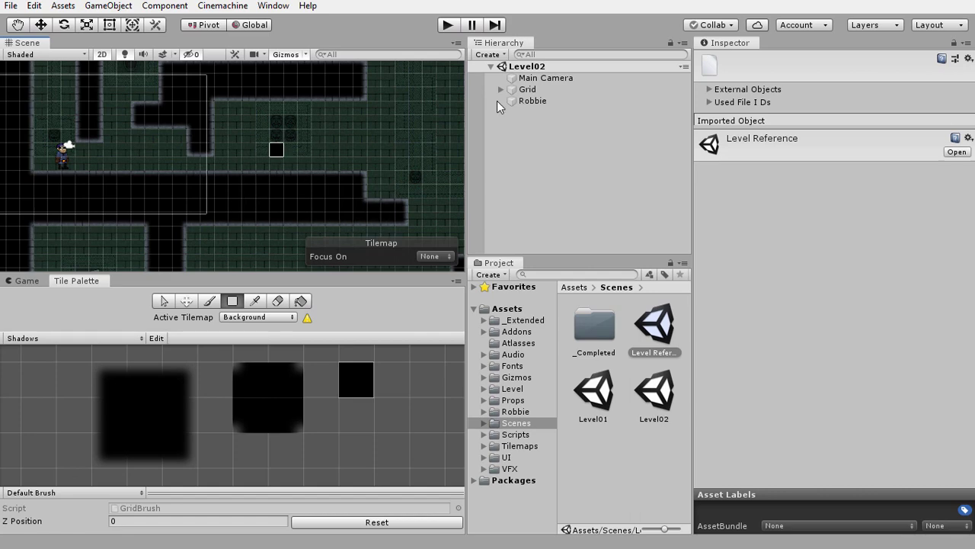
pyautogui.scroll(-2, 264, 140)
pyautogui.scroll(-2, 265, 140)
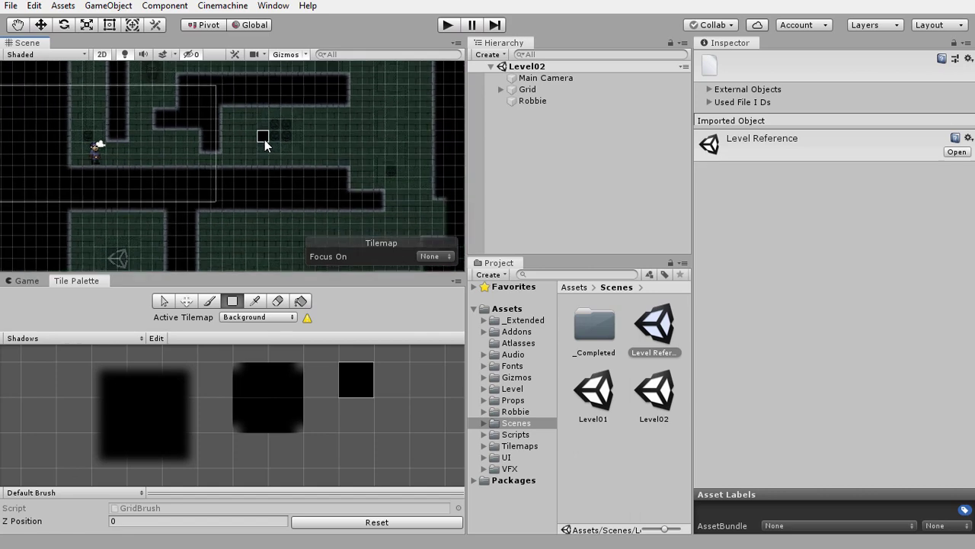
pyautogui.scroll(-2, 264, 139)
pyautogui.moveTo(313, 180); pyautogui.dragTo(307, 190, button='middle')
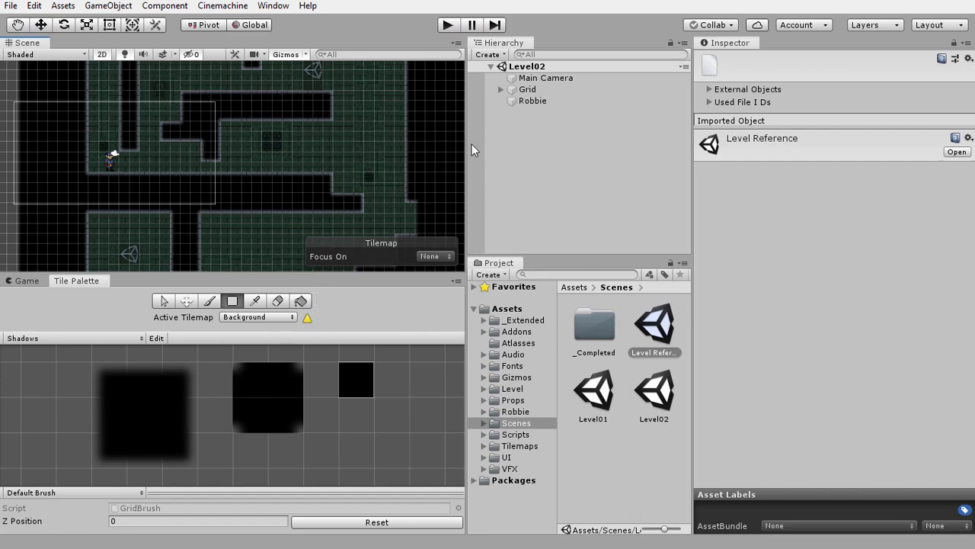
# Step: Unpack the Background, Background Detail and Shadows tilemaps completely from their prefabs
pyautogui.click(500, 90)
pyautogui.click(560, 105)
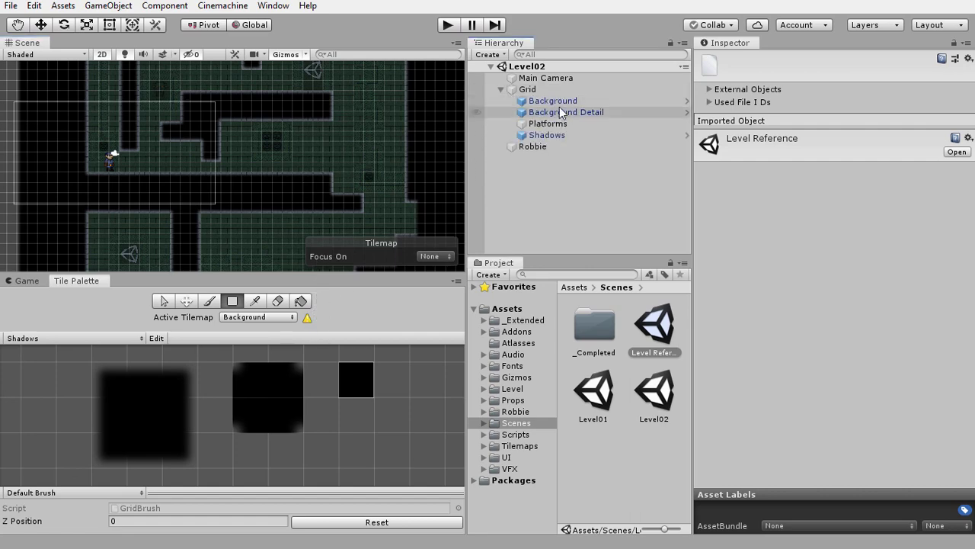
pyautogui.rightClick(560, 104)
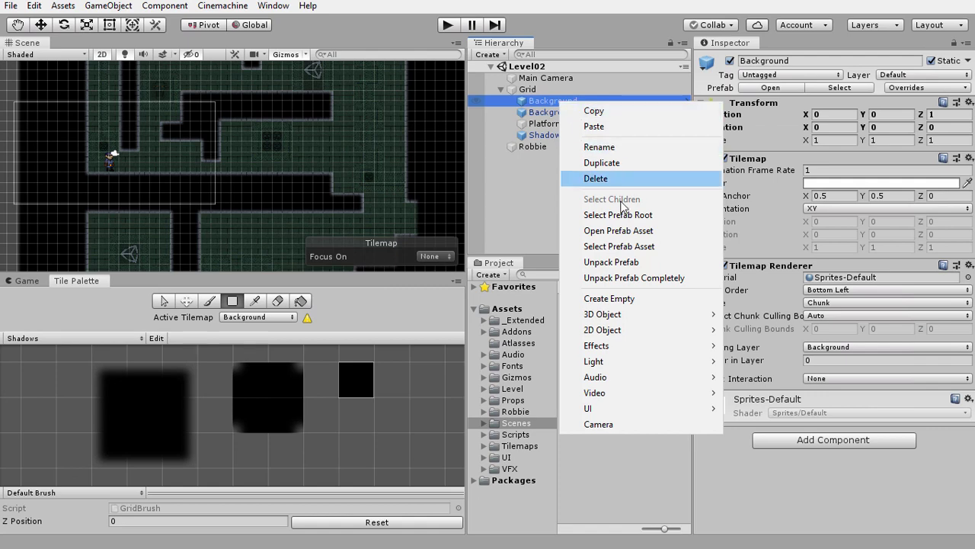
pyautogui.click(615, 279)
pyautogui.rightClick(566, 112)
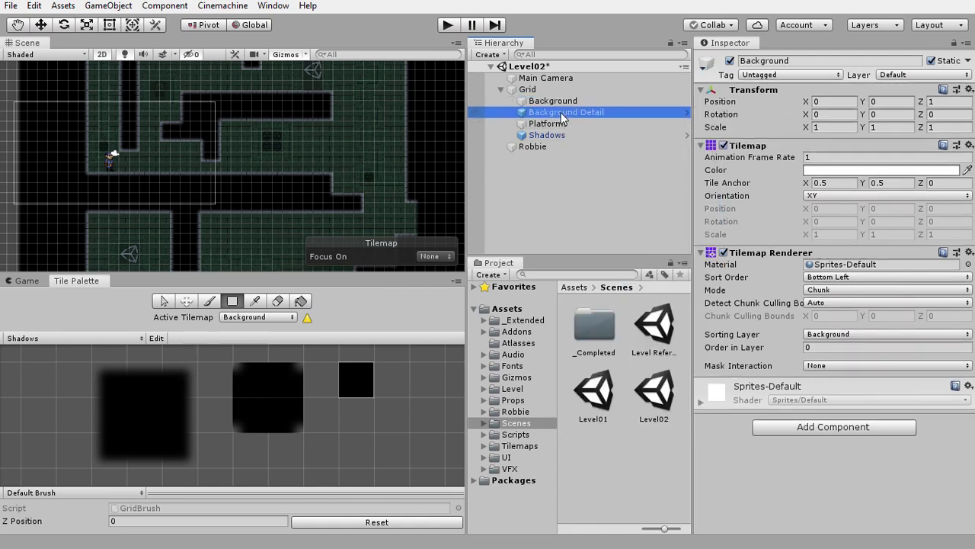
pyautogui.click(613, 288)
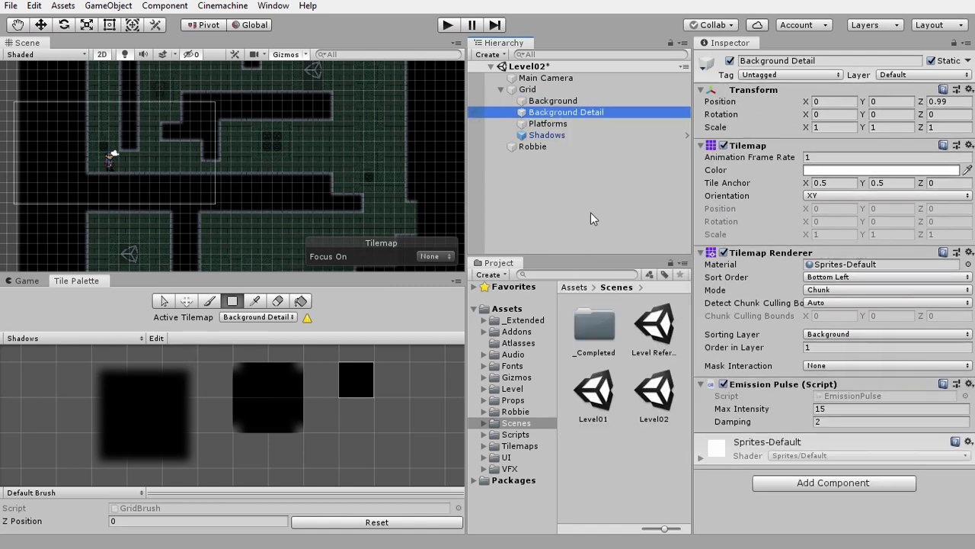
pyautogui.rightClick(547, 134)
pyautogui.click(606, 311)
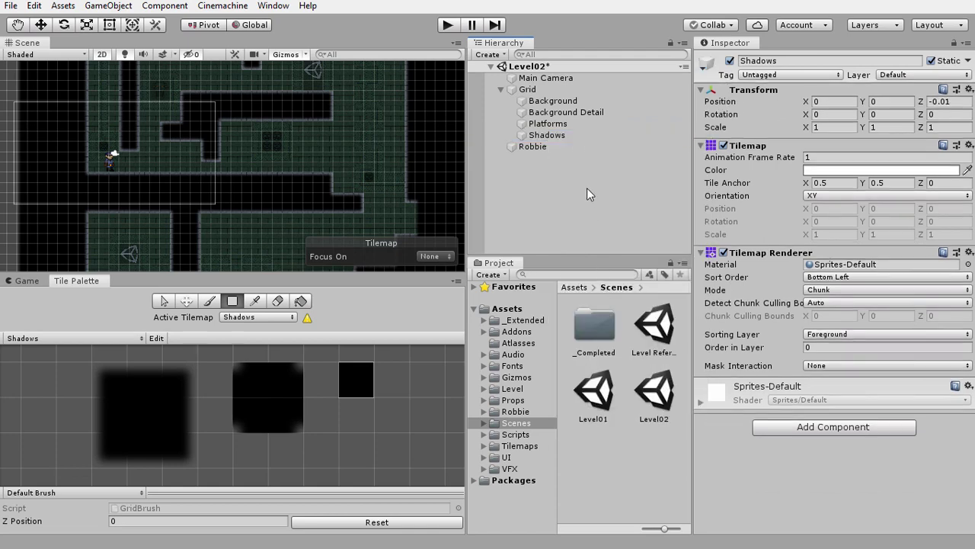
# Step: Select the Shadows tilemap to inspect it, then save Level02
pyautogui.click(565, 134)
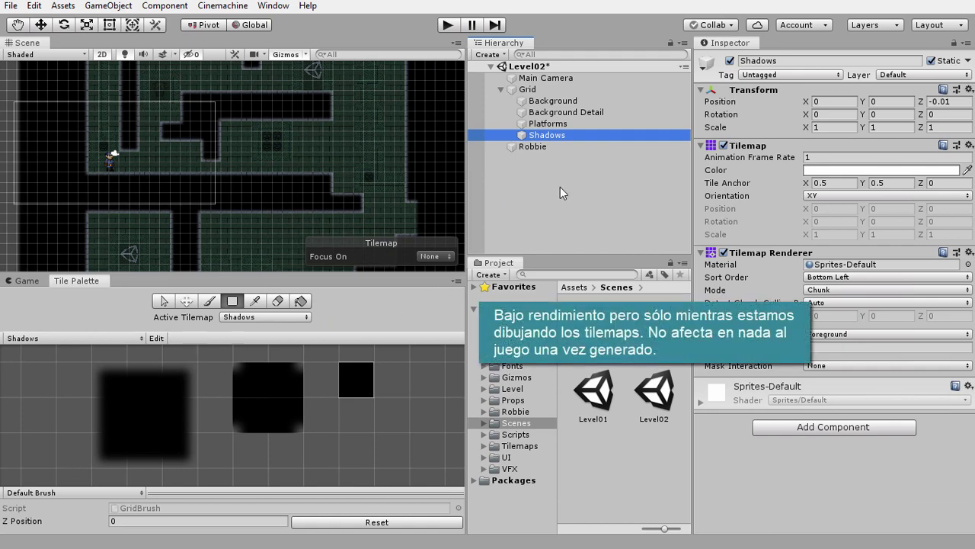
pyautogui.click(10, 5)
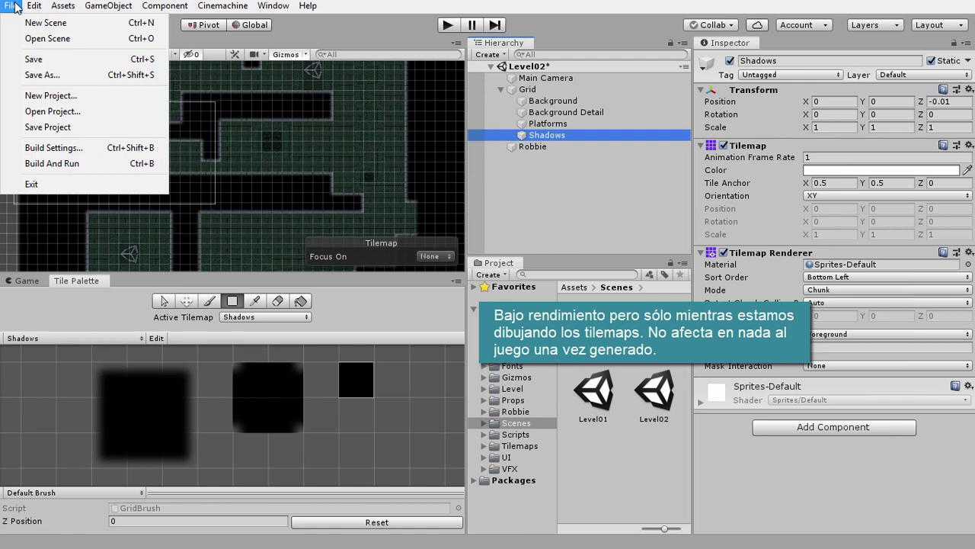
pyautogui.click(31, 60)
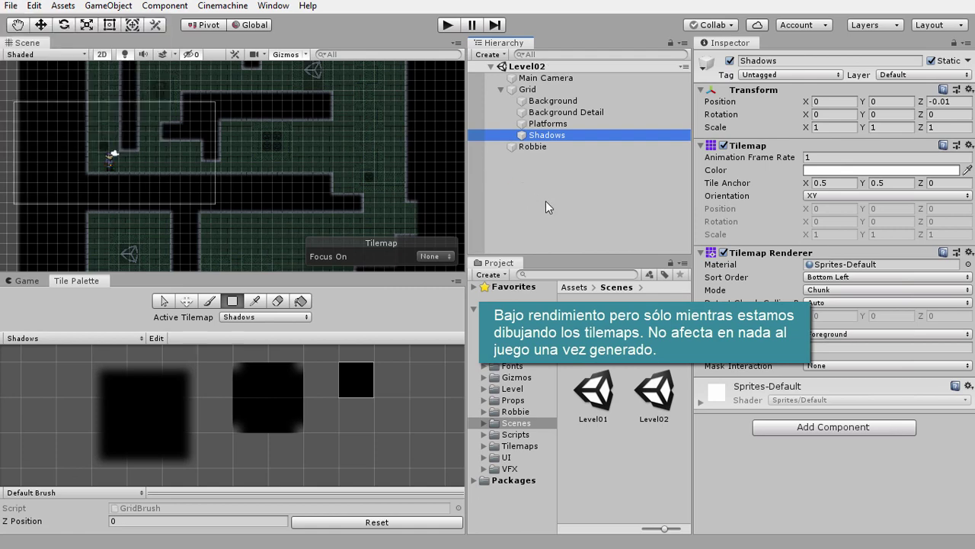